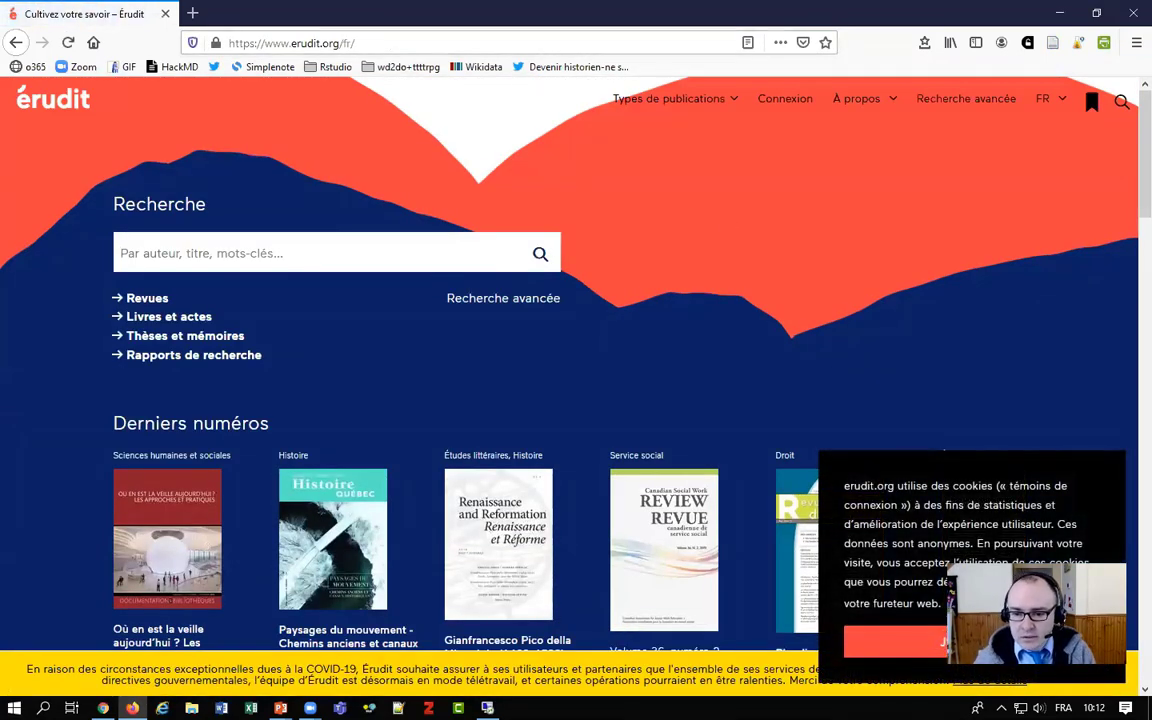
Step: Dismiss the cookie and COVID-19 notices and open the Sociologie et sociétés page from the S section of the alphabetical journal list
click(943, 640)
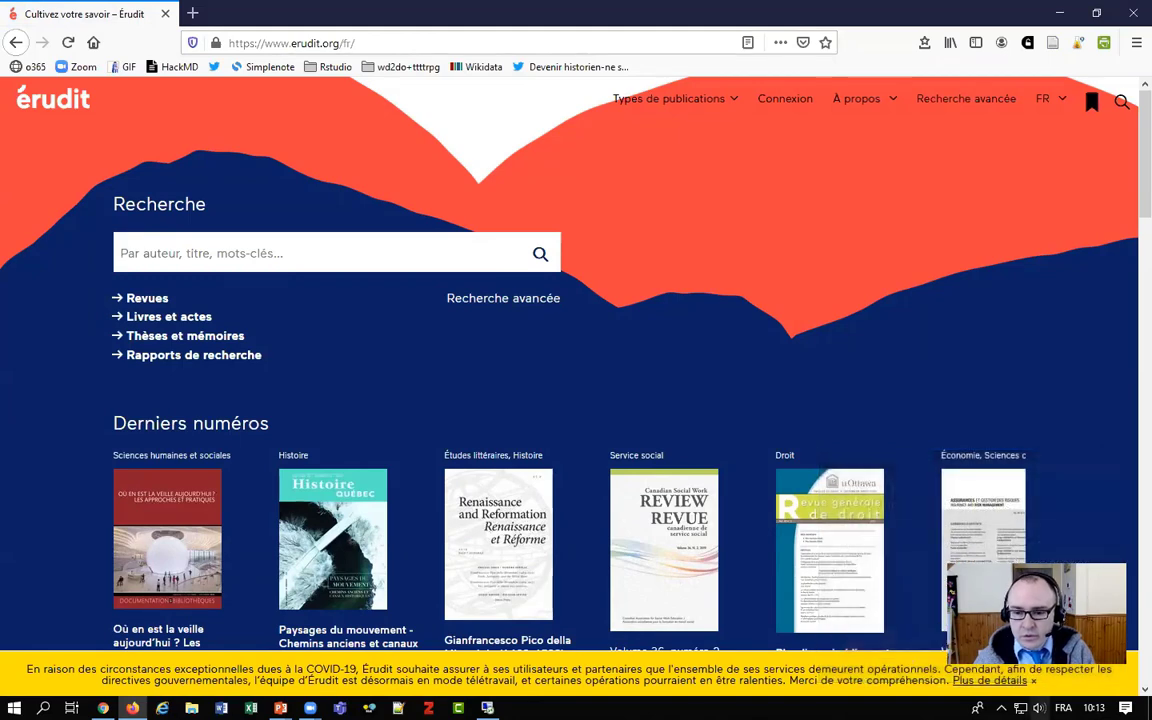
click(1036, 686)
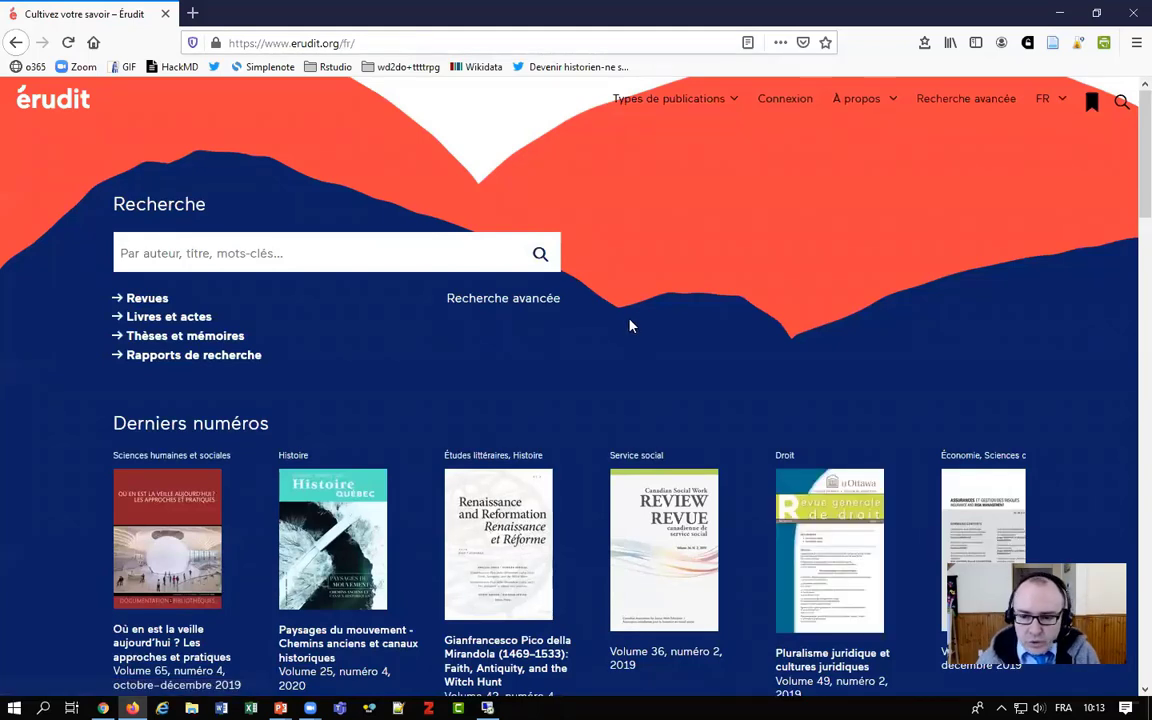
click(146, 300)
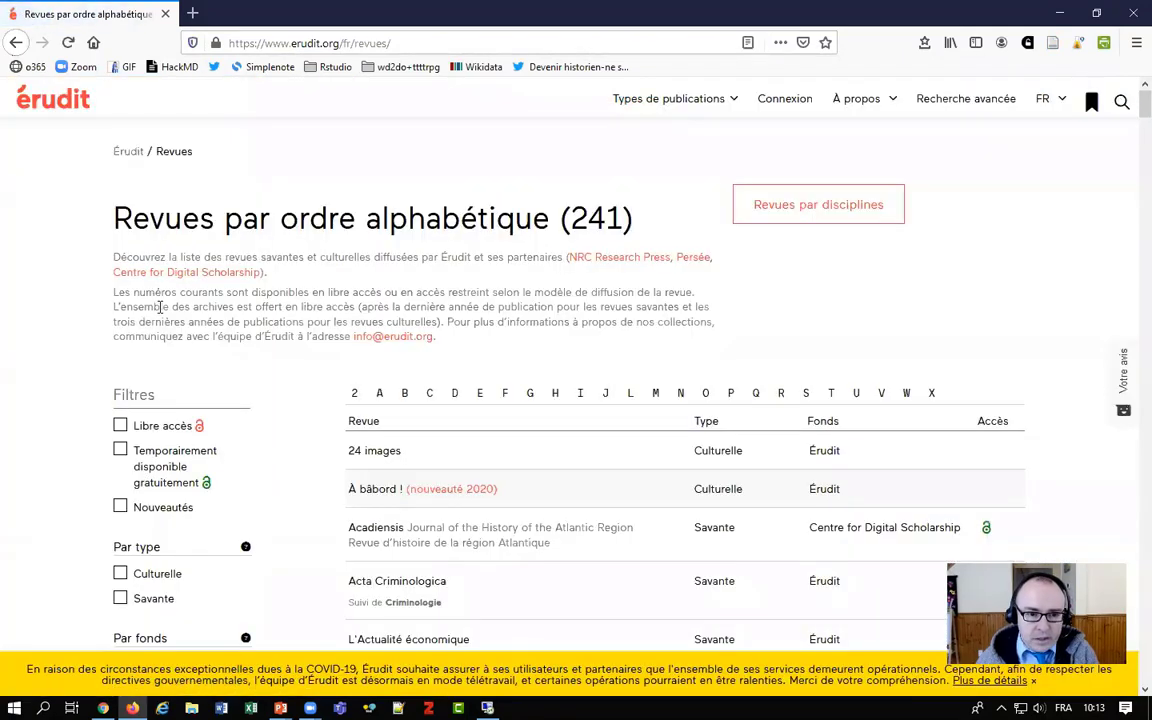
click(807, 395)
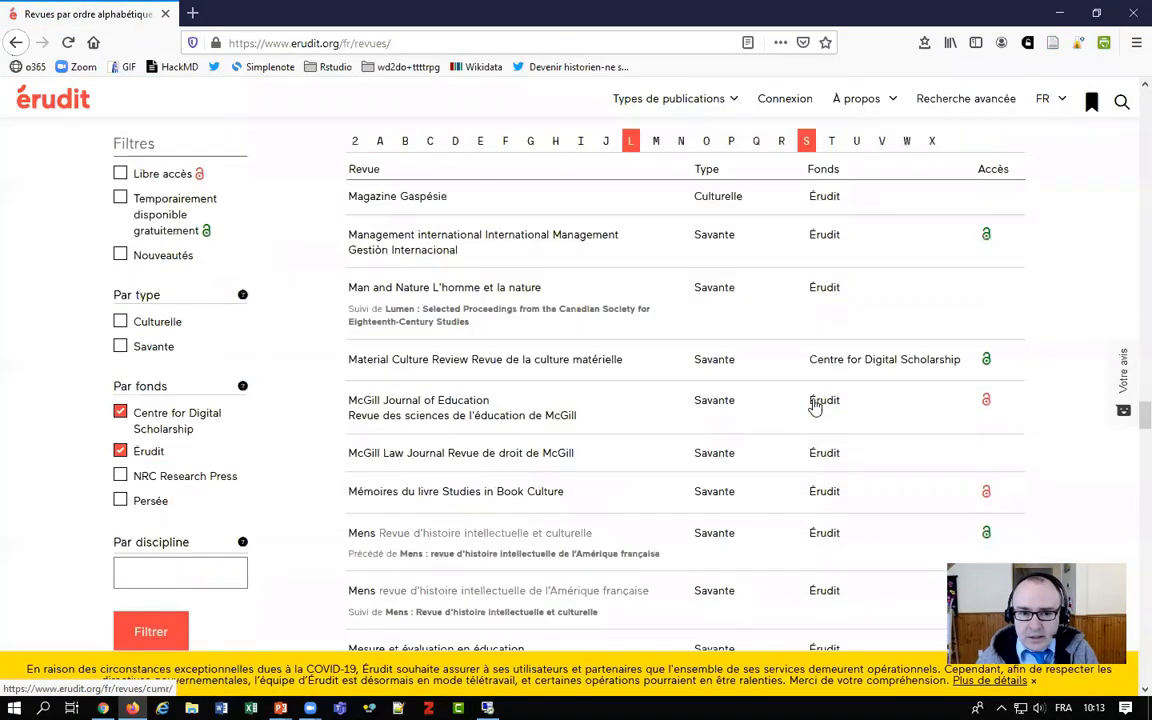
scroll(334, 411, down, 3)
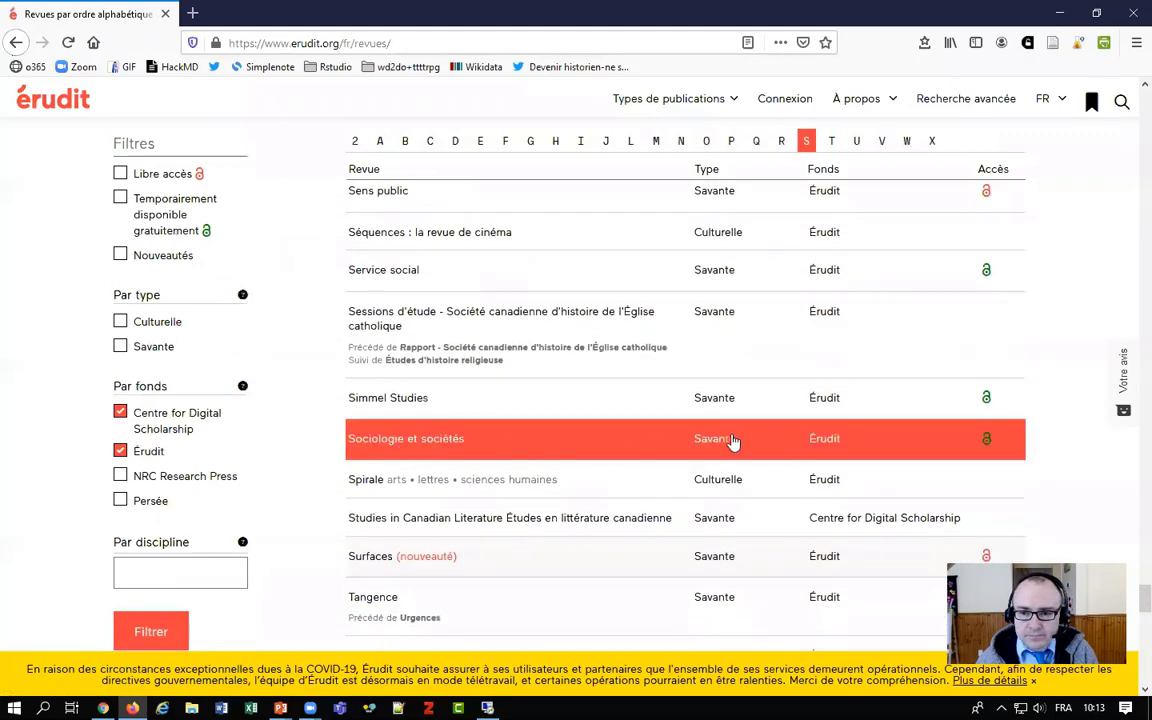
click(397, 446)
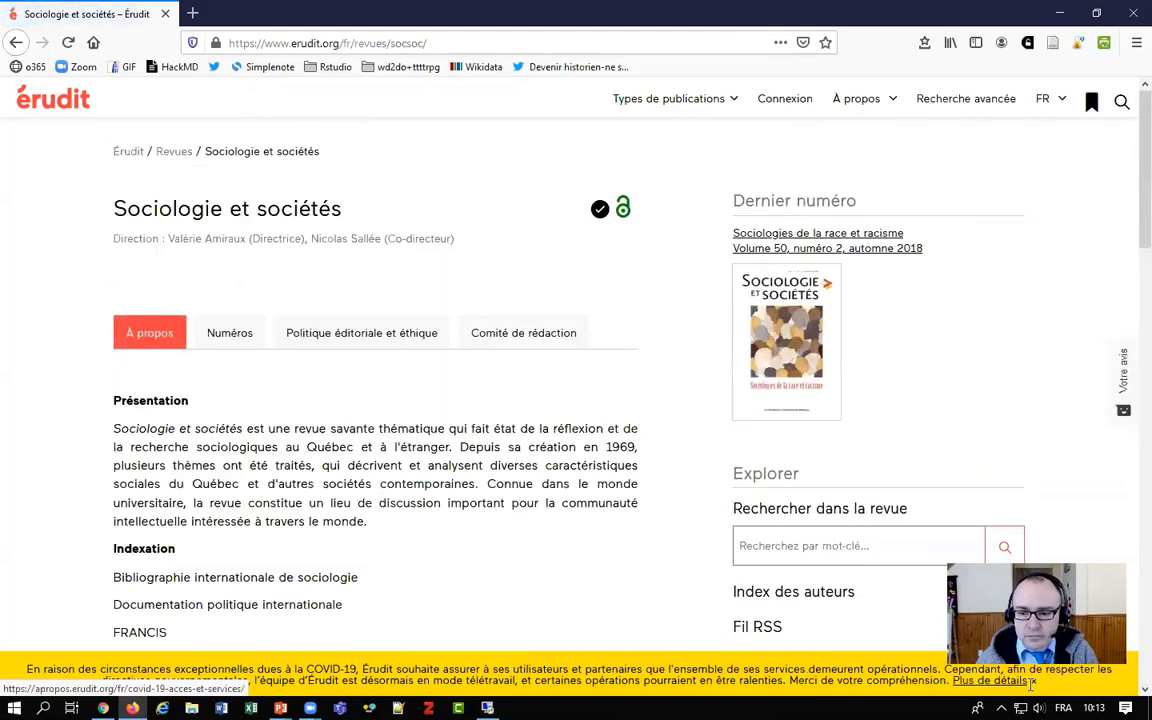
click(1032, 682)
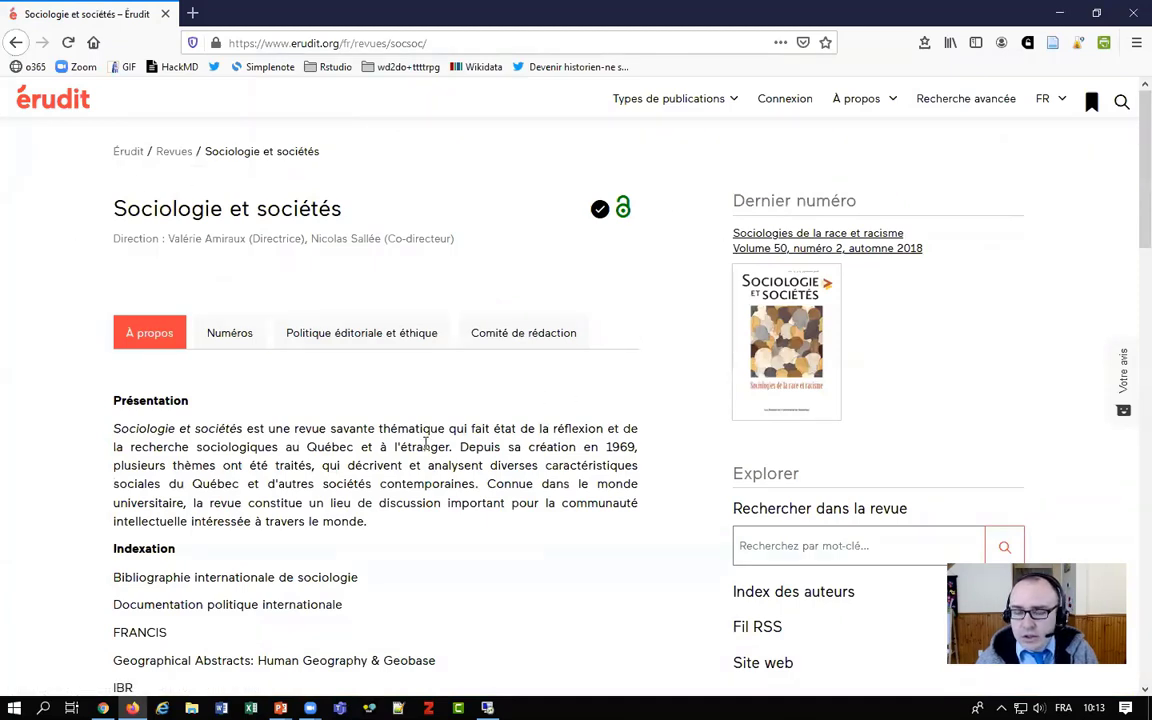
Step: Copy the link address of the Sociologie et sociétés RSS feed and switch to the QuiteRSS feed reader
scroll(425, 445, down, 4)
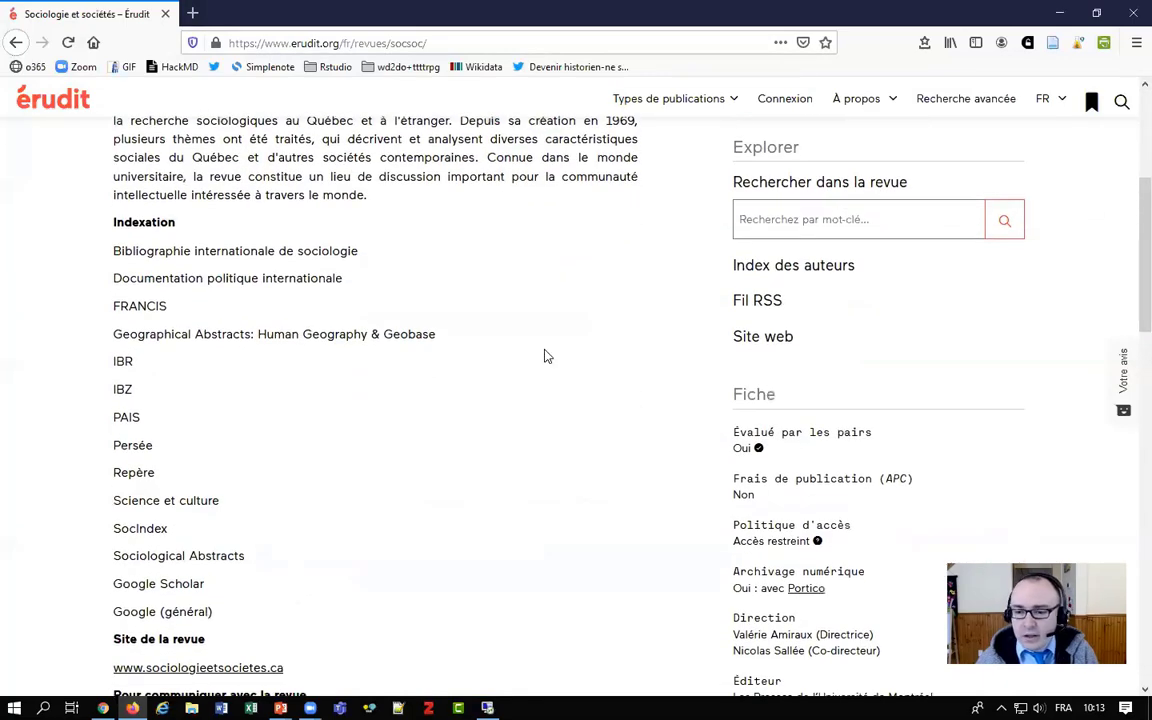
click(755, 305)
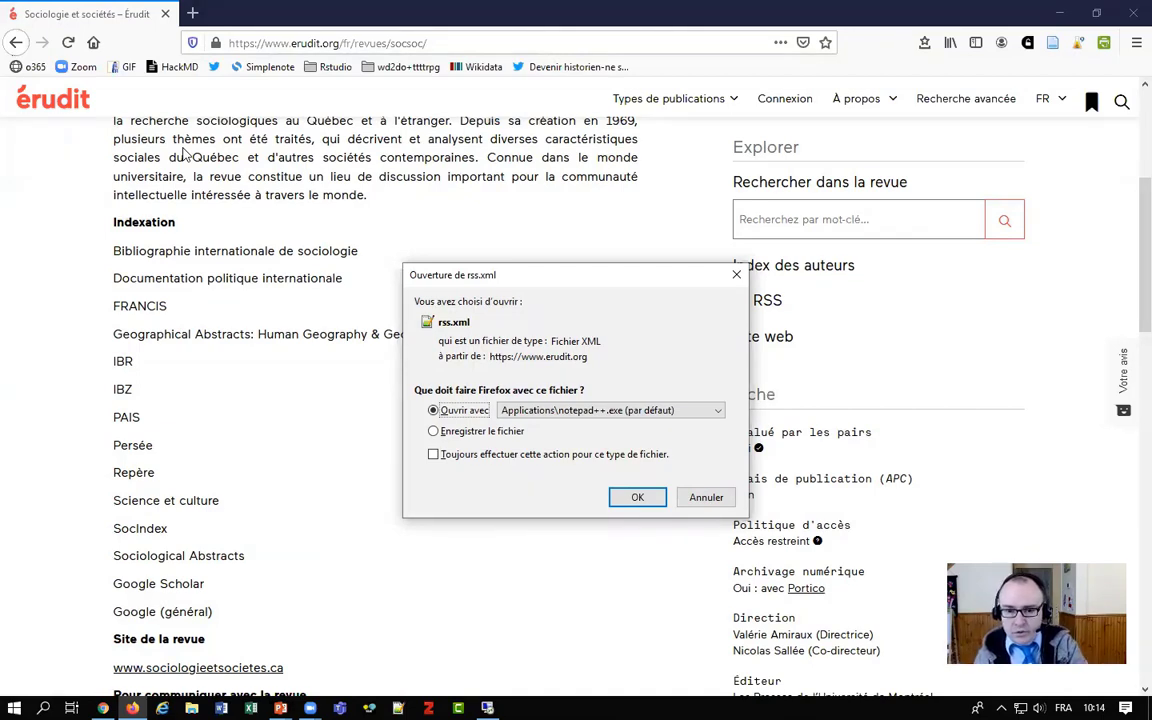
click(708, 497)
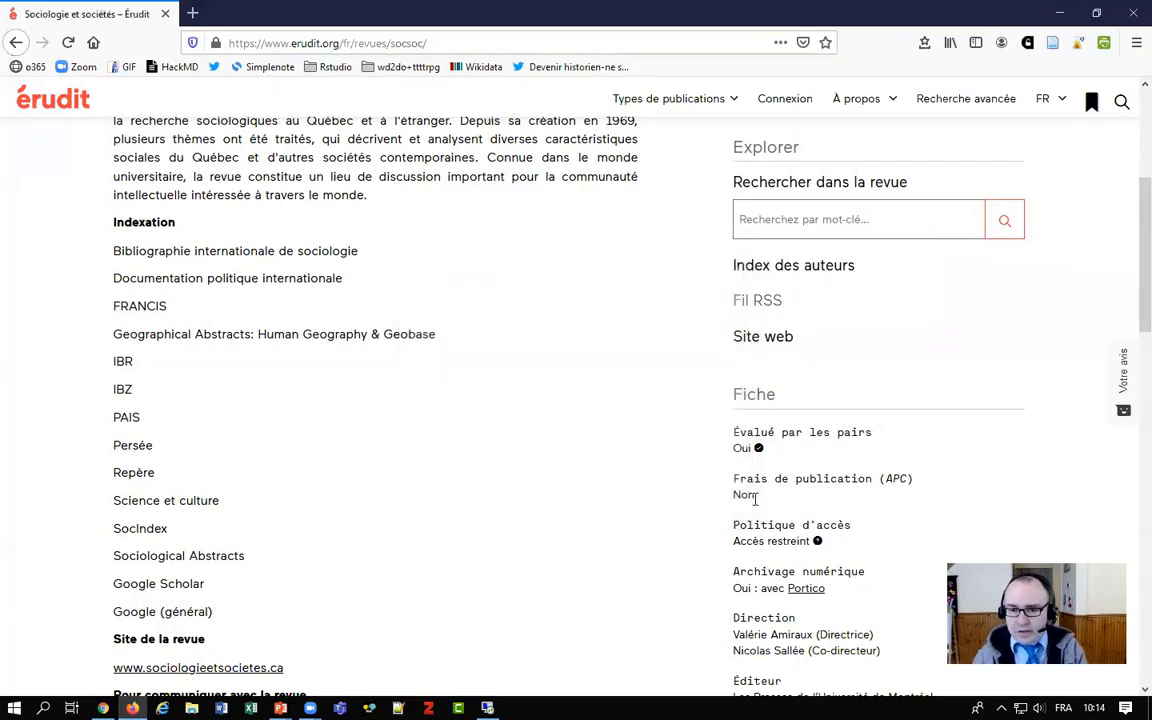
right_click(753, 307)
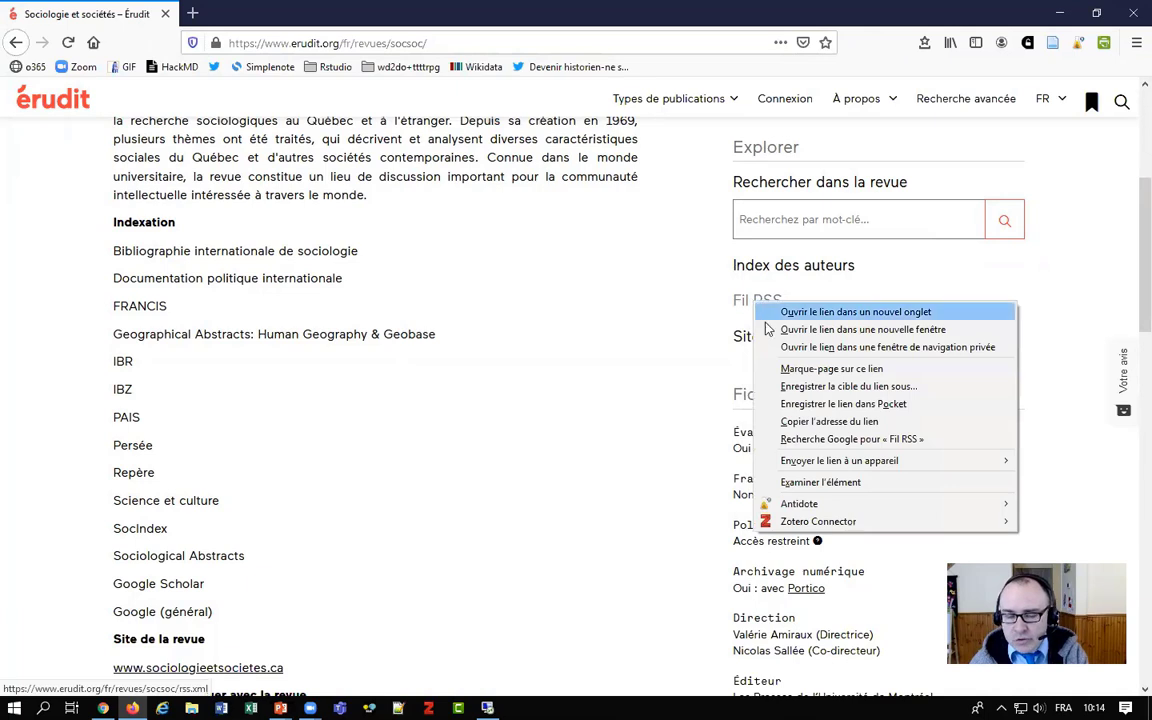
click(815, 422)
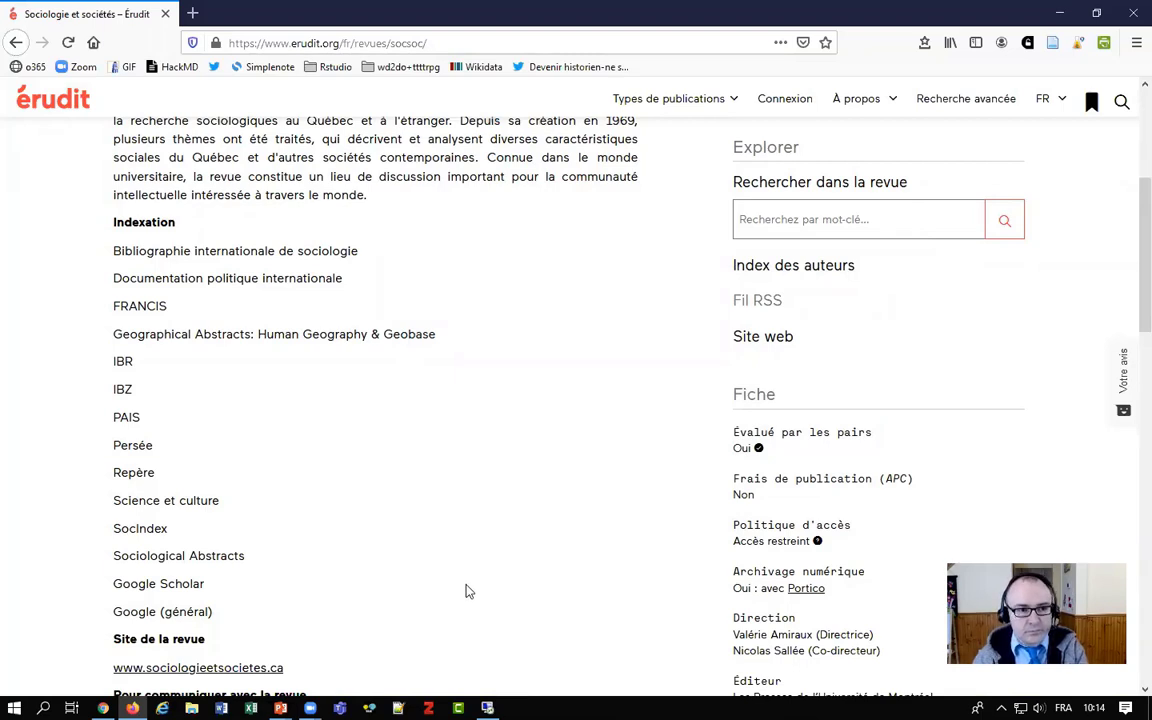
key(super)
click(108, 233)
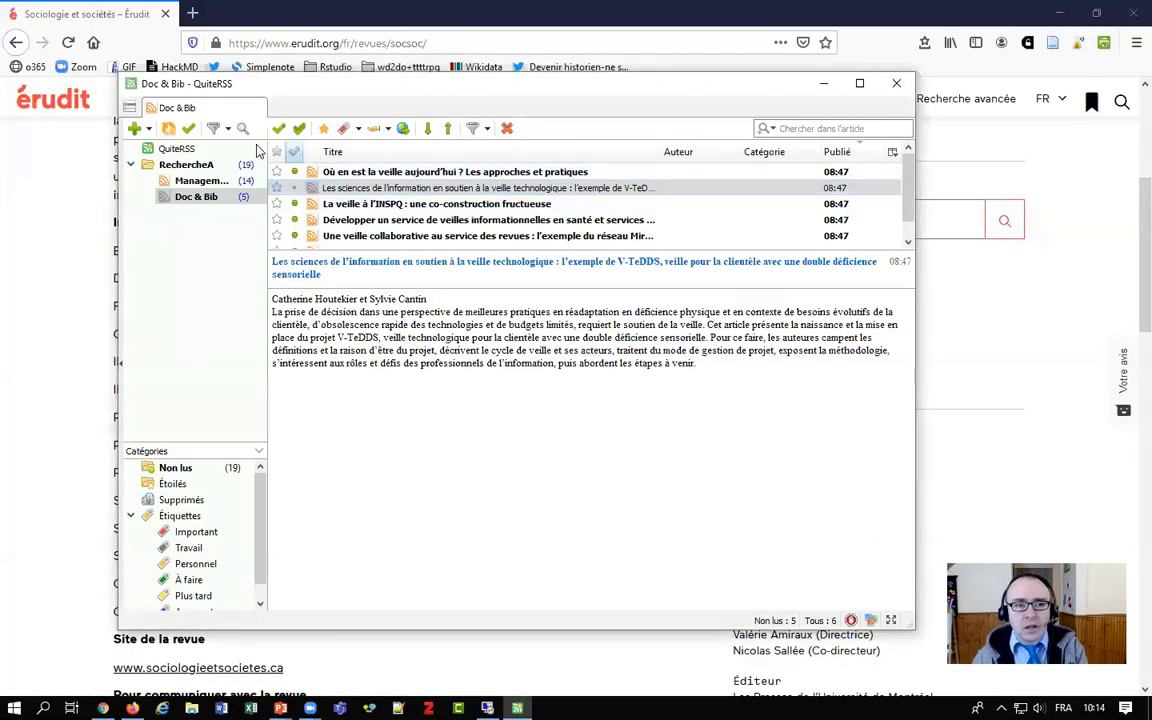
Step: Look through the RechercheA folder and its Management et société and Doc & Bib feeds
click(185, 167)
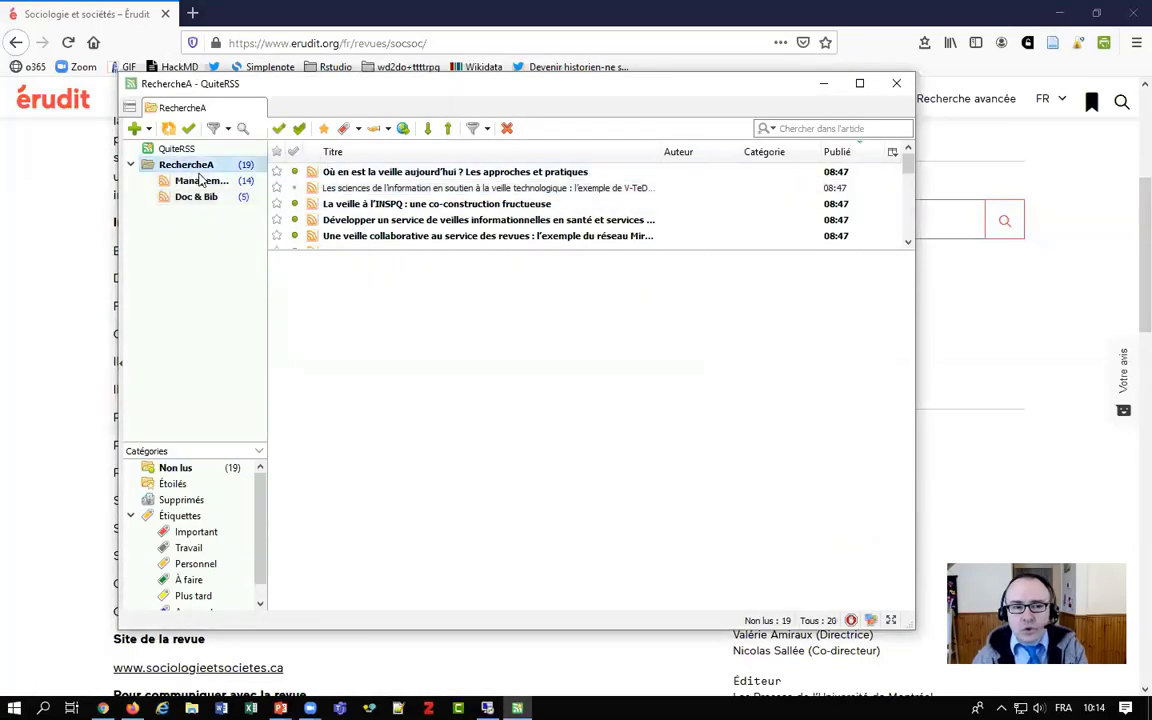
click(200, 182)
click(198, 197)
click(200, 181)
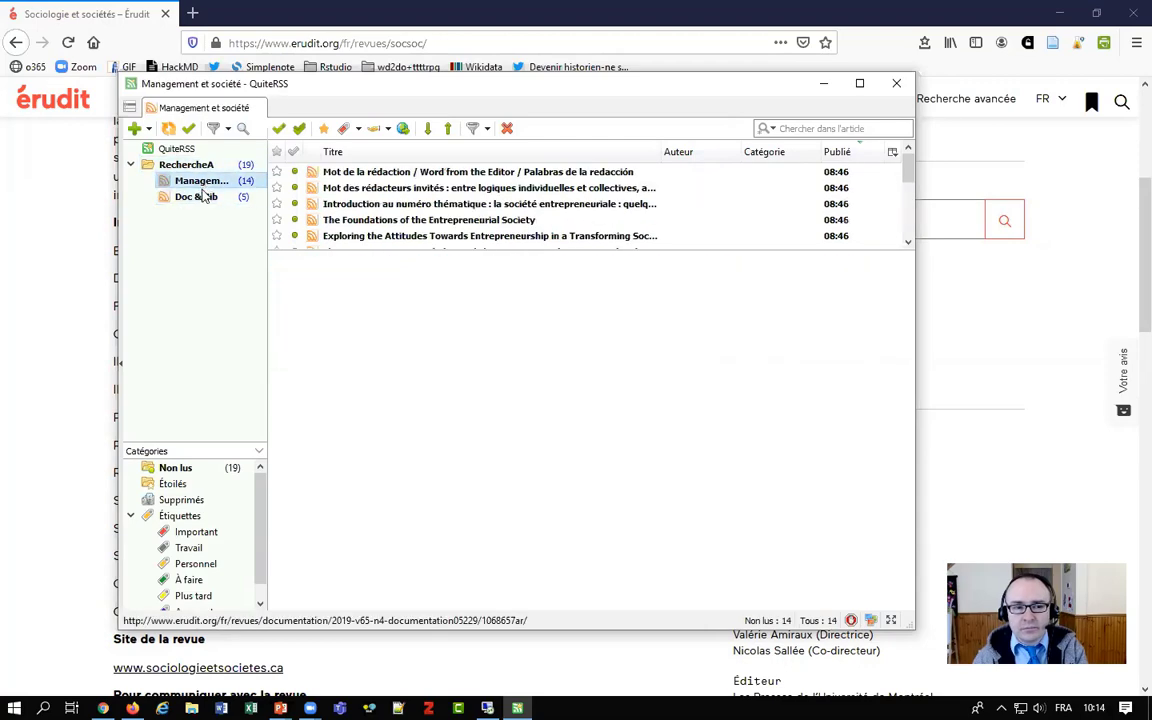
click(196, 196)
click(200, 181)
click(199, 197)
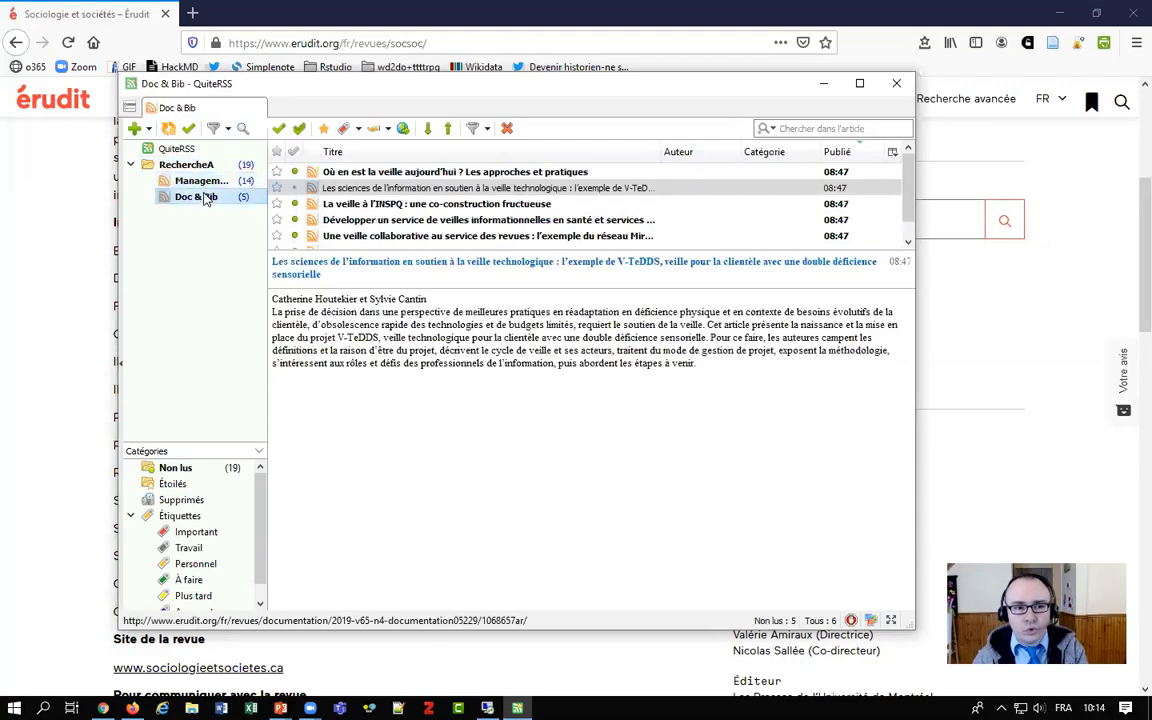
click(195, 181)
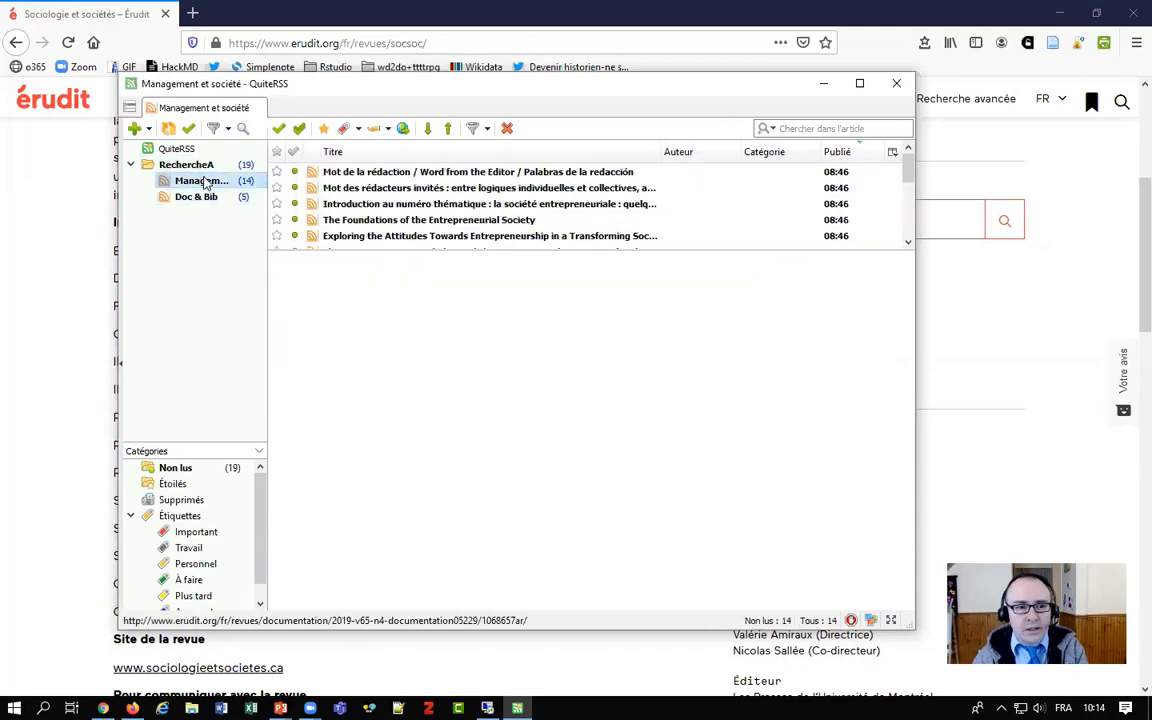
click(134, 129)
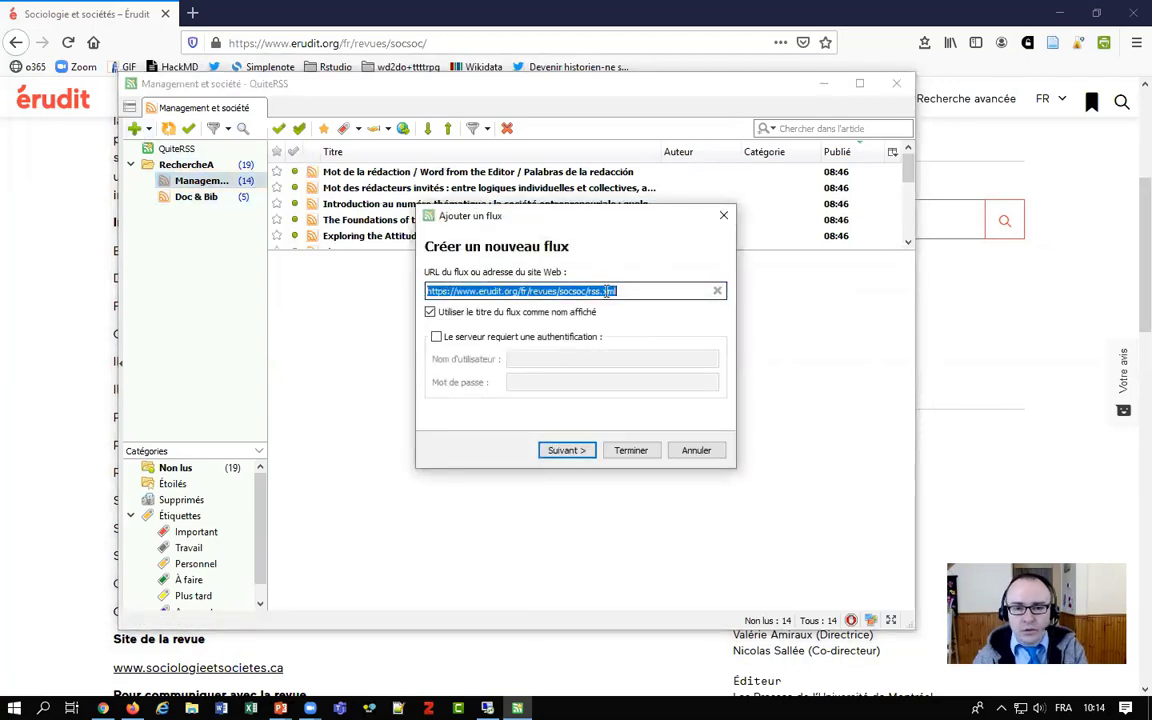
click(578, 453)
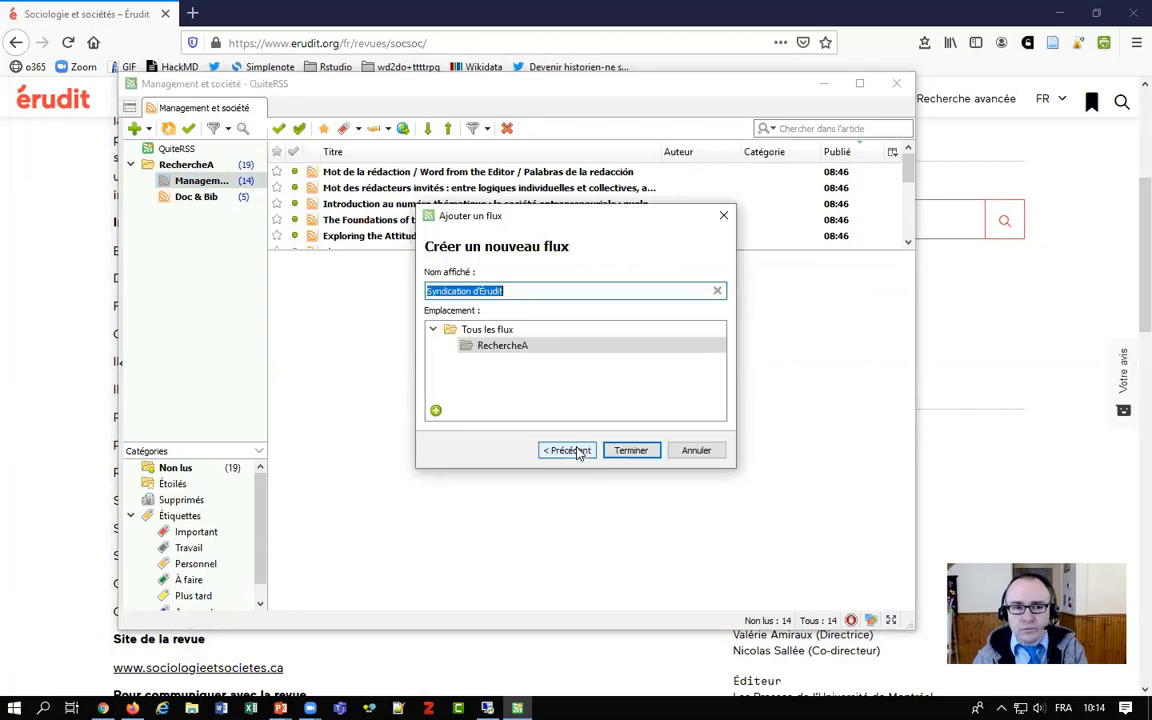
click(510, 347)
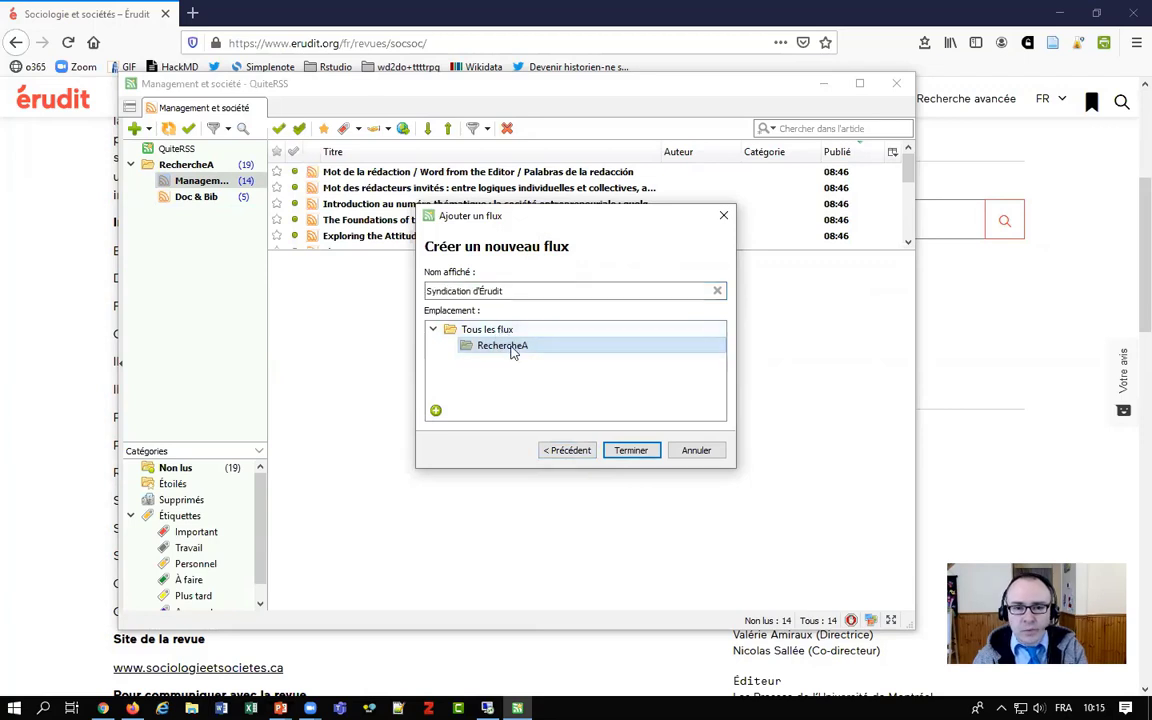
Step: Create a new folder named RechercheB inside RechercheA
click(436, 412)
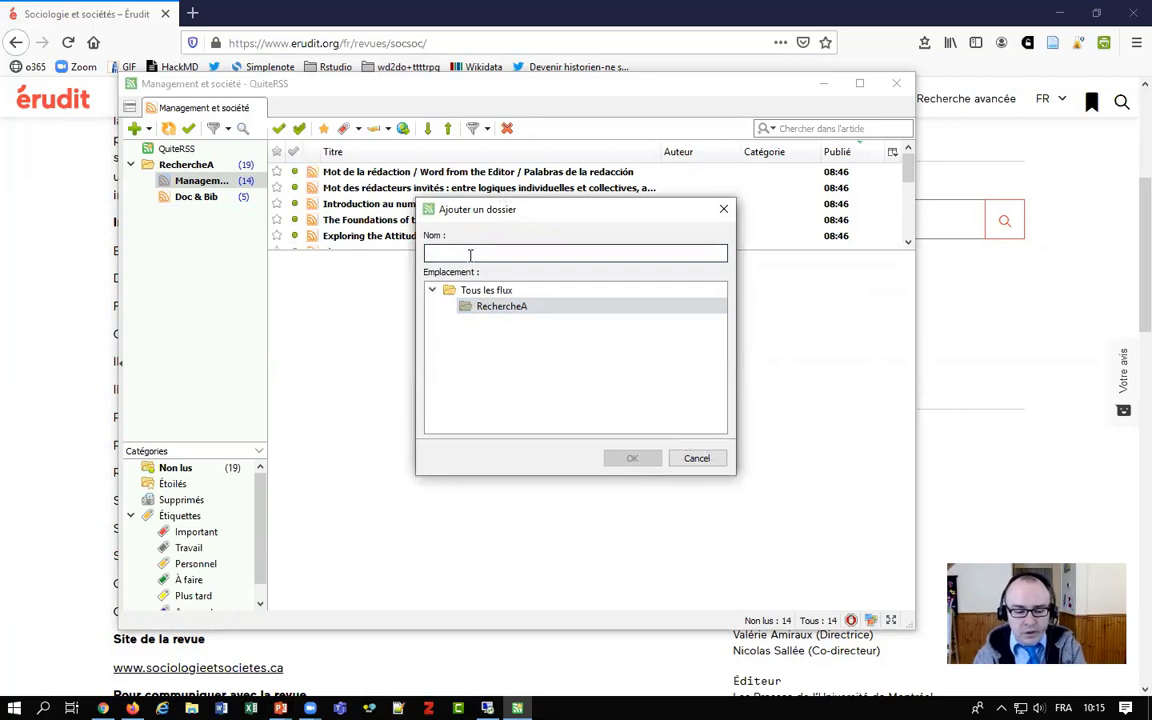
text(Rechrech)
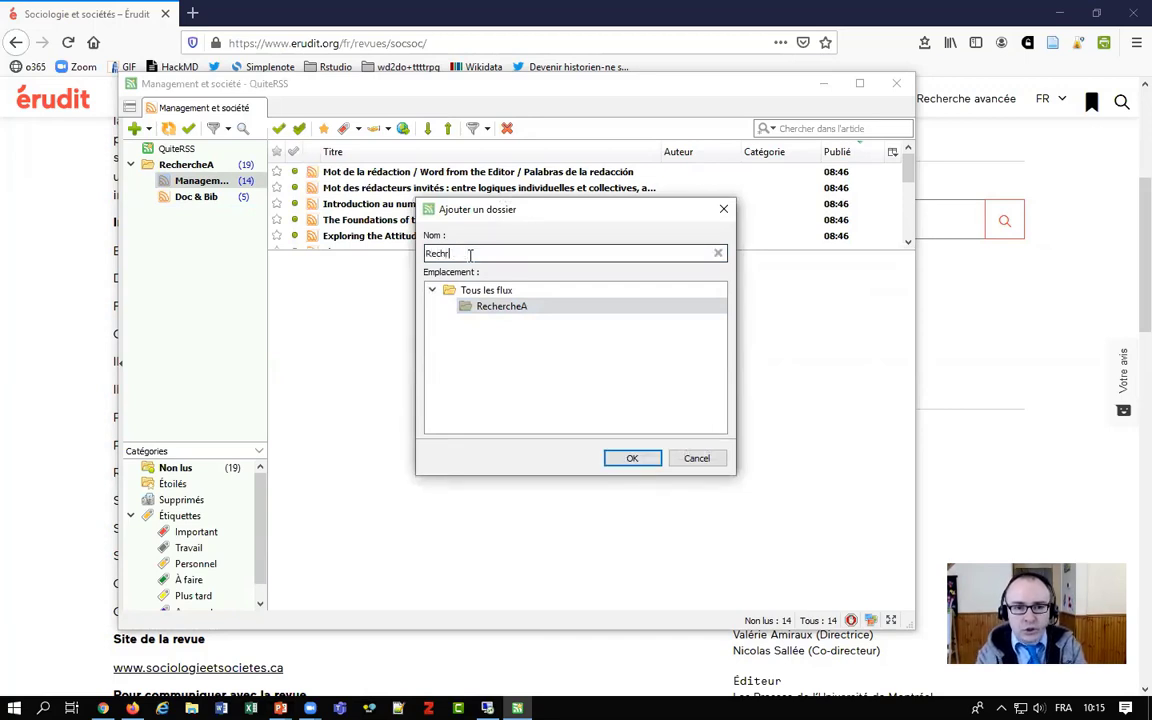
key(BackSpace)
text(erche)
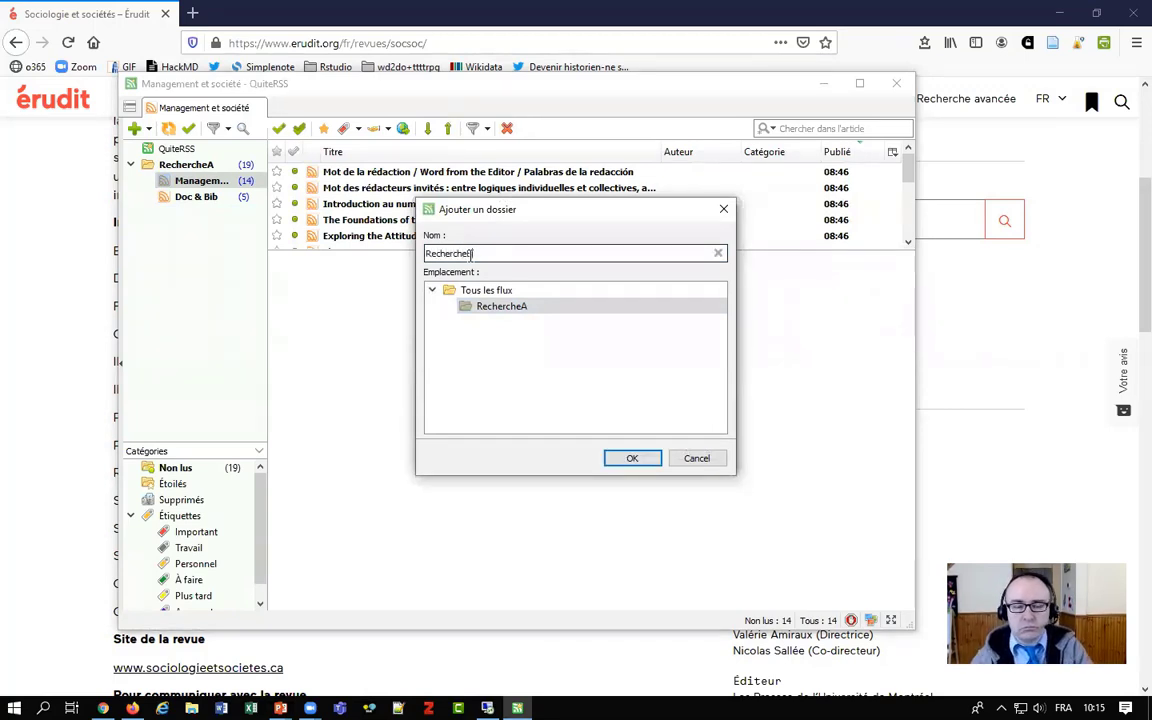
text(B)
click(632, 458)
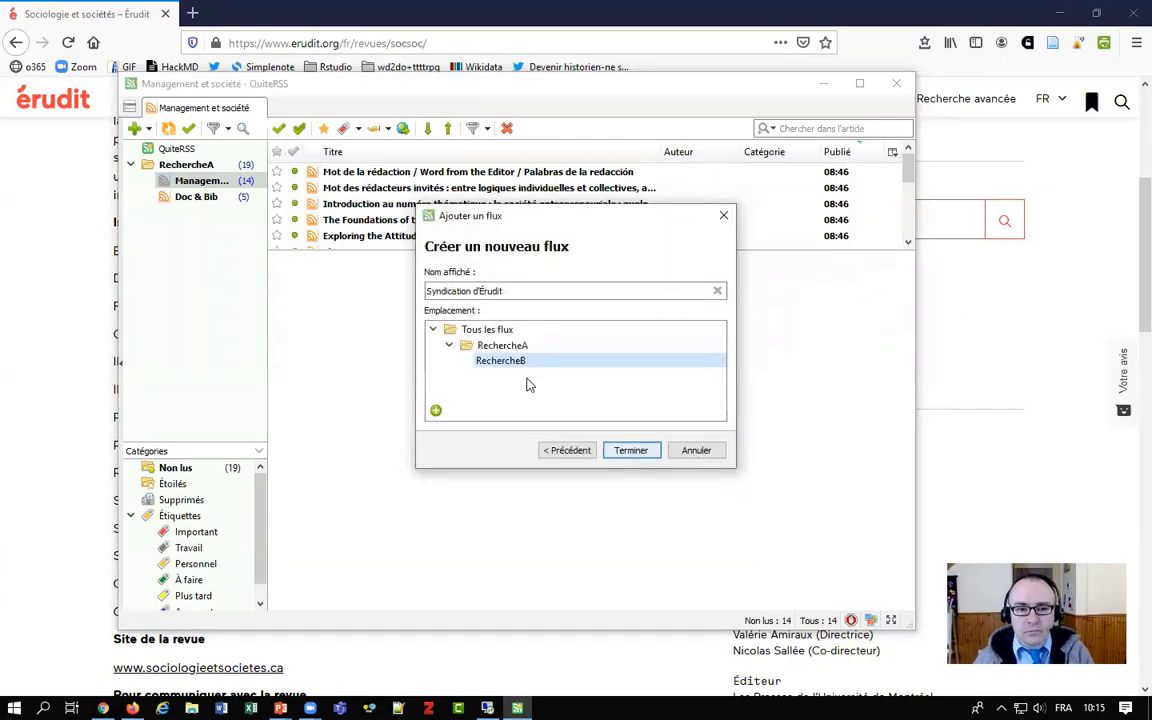
Step: Place the new feed in the RechercheB folder and finish adding it
click(500, 331)
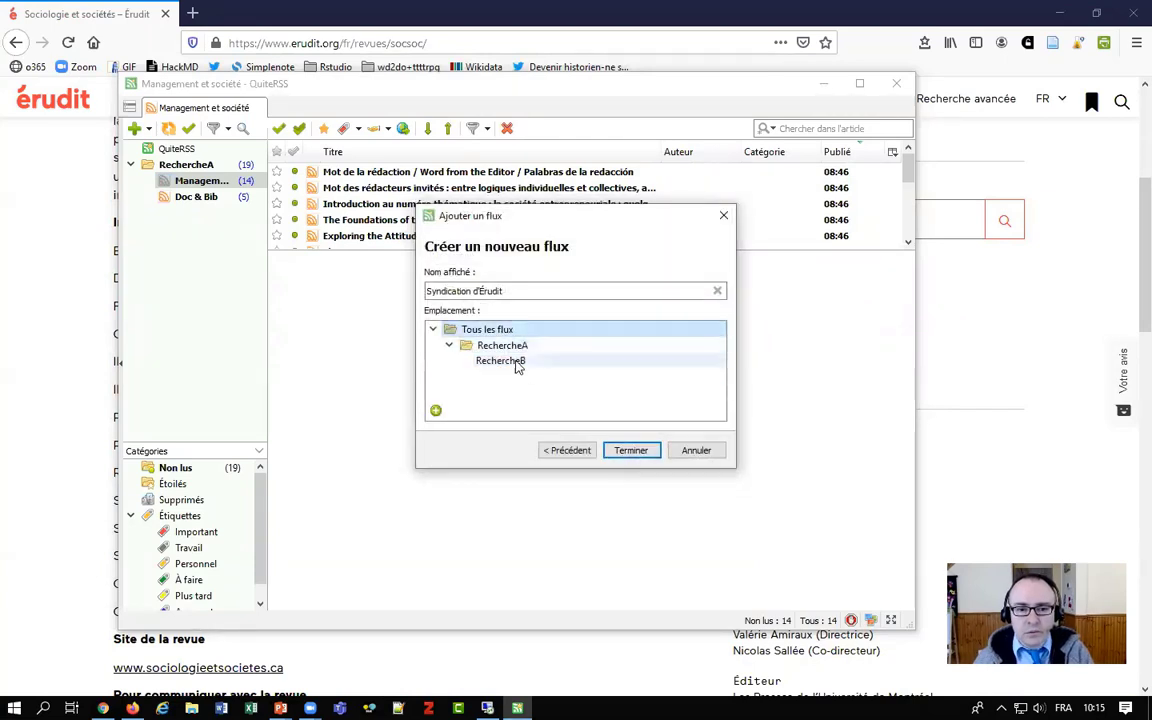
click(512, 361)
click(631, 450)
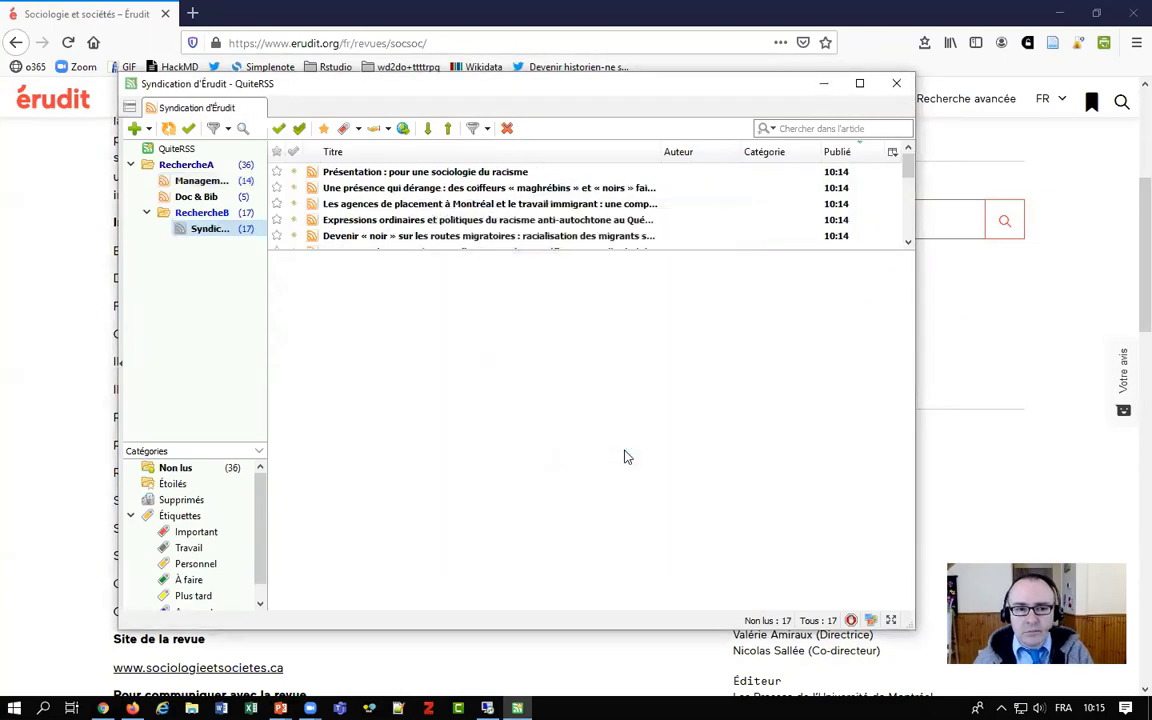
Step: Move the RechercheB folder out of RechercheA to the top level of the feed tree and select its Syndication d'Érudit feed
click(195, 211)
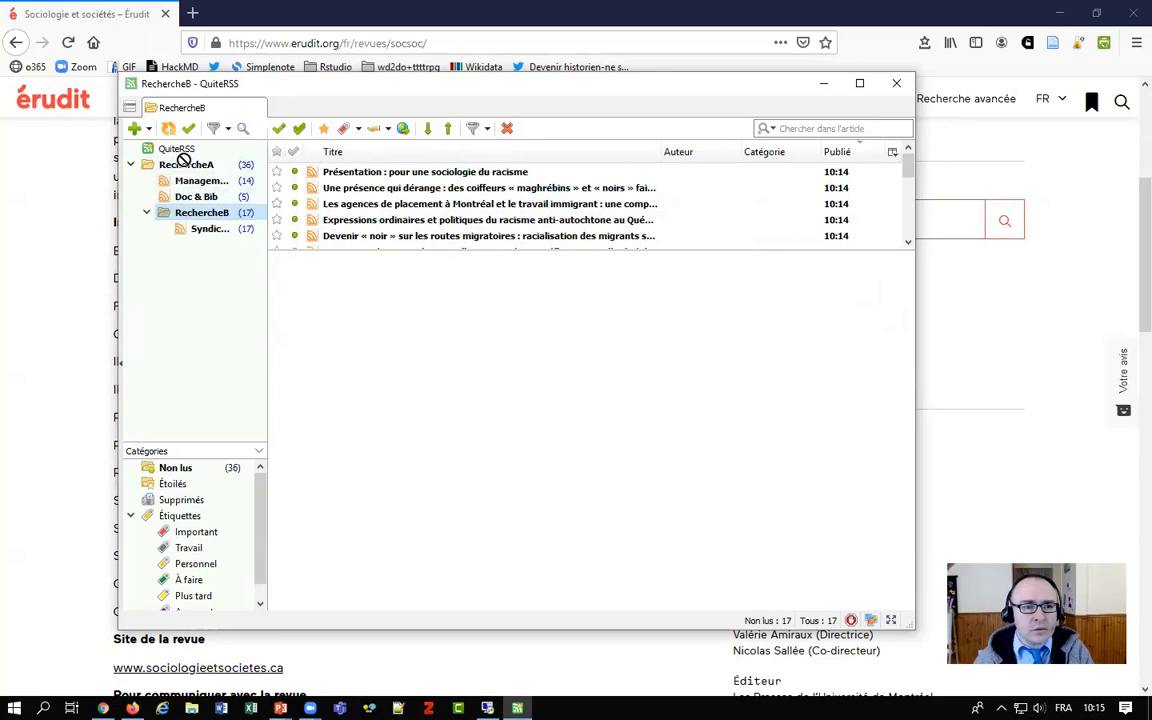
mouse_move(181, 180)
mouse_down()
mouse_move(150, 162)
mouse_move(166, 172)
mouse_move(148, 142)
mouse_move(206, 178)
mouse_move(170, 144)
mouse_move(188, 157)
mouse_up()
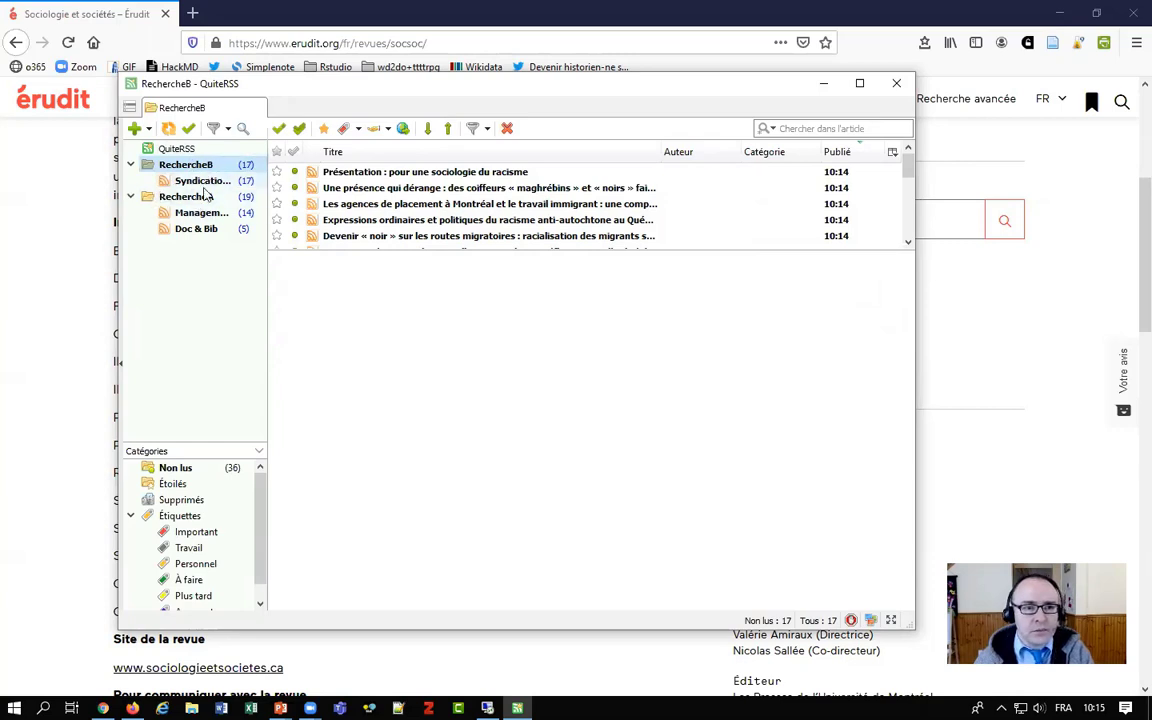
click(129, 194)
click(130, 164)
click(130, 164)
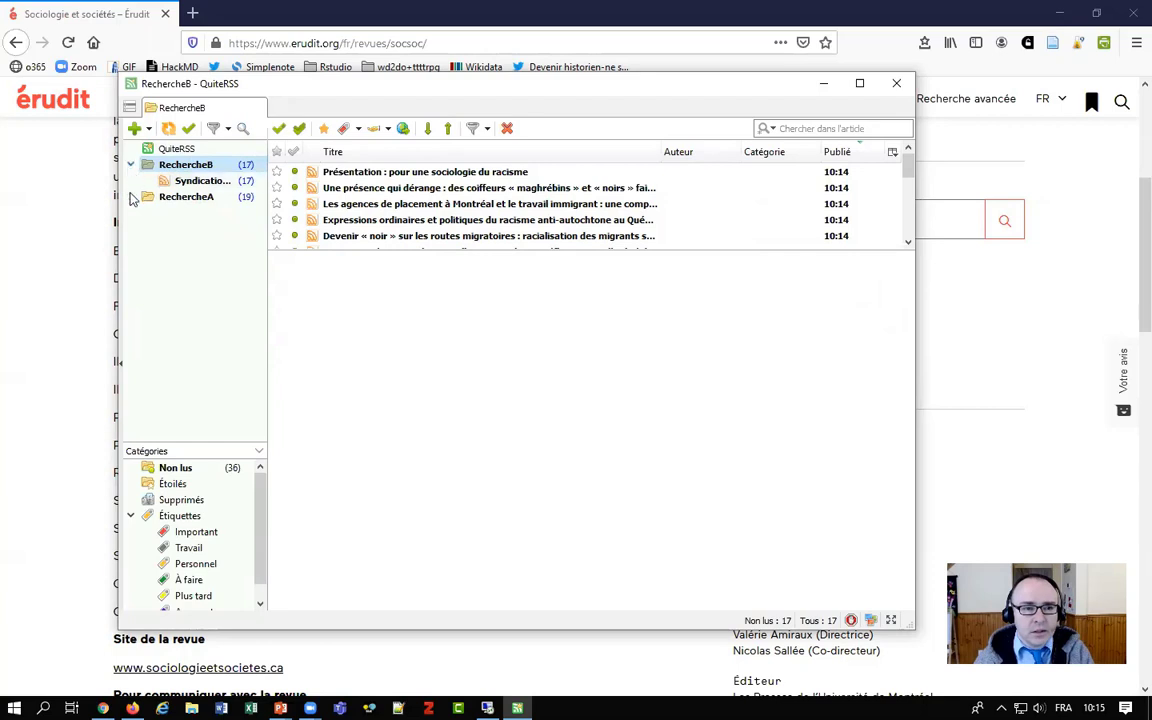
click(130, 196)
click(186, 182)
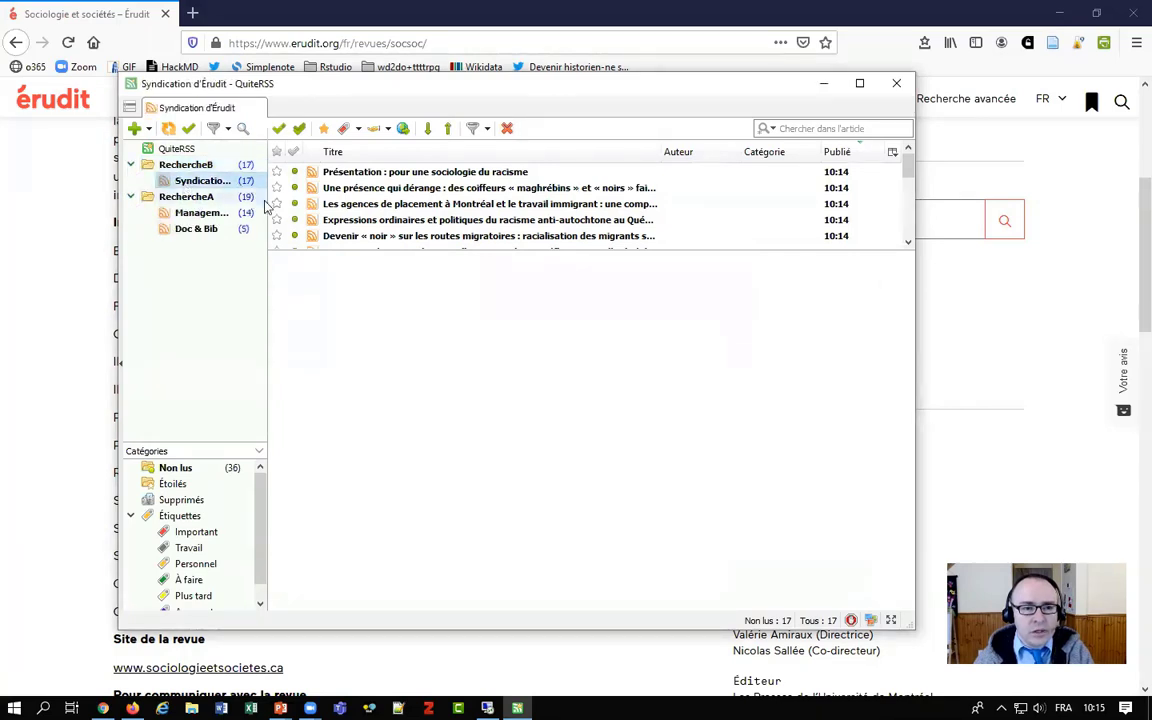
Step: Widen the feed list and change the title of the Syndication d'Érudit feed to "Socio & societes" in its properties
drag(266, 203, 382, 203)
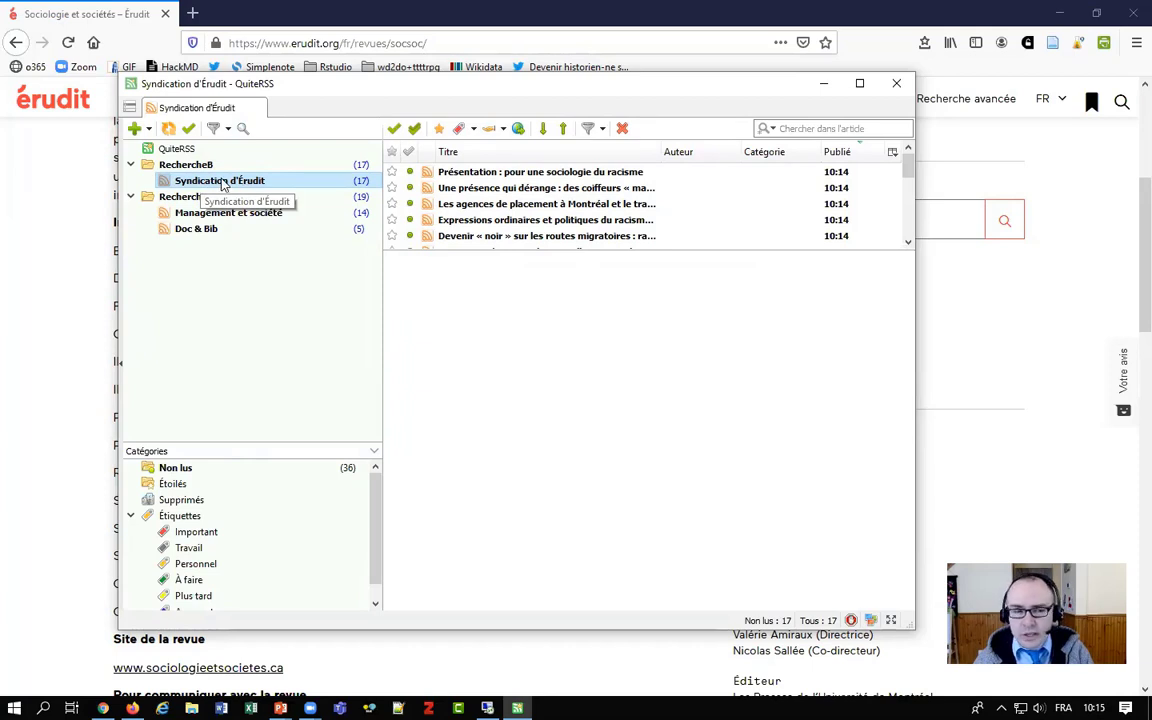
right_click(224, 186)
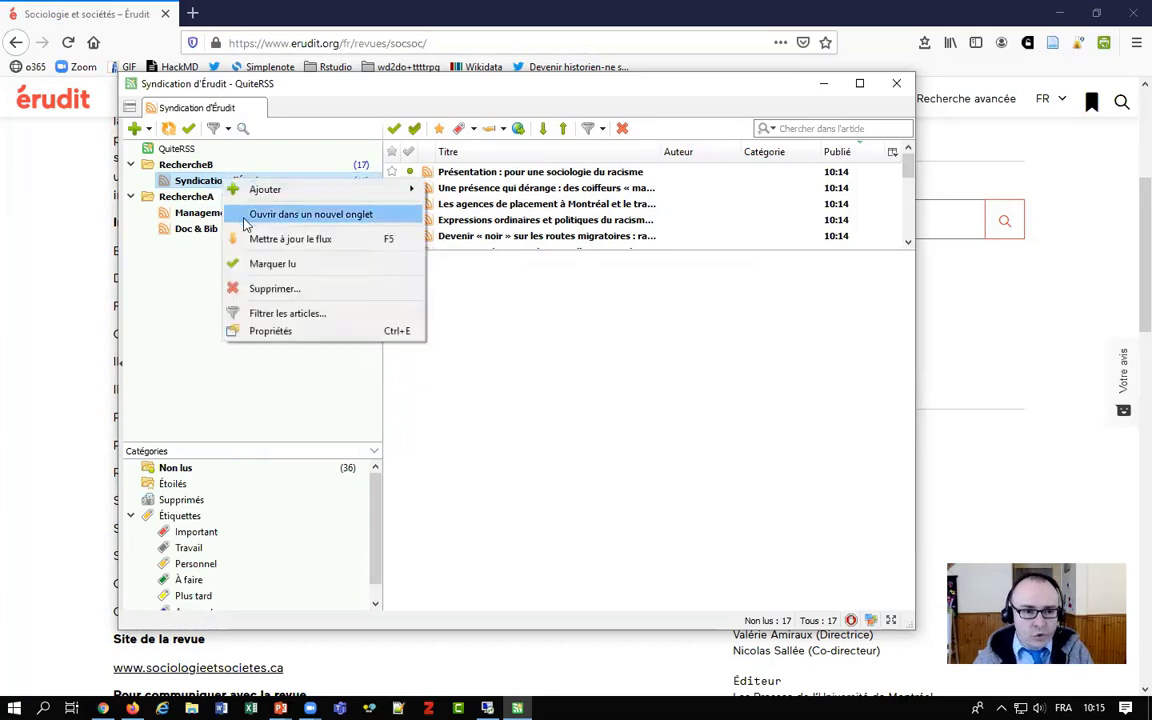
click(285, 331)
drag(466, 246, 322, 248)
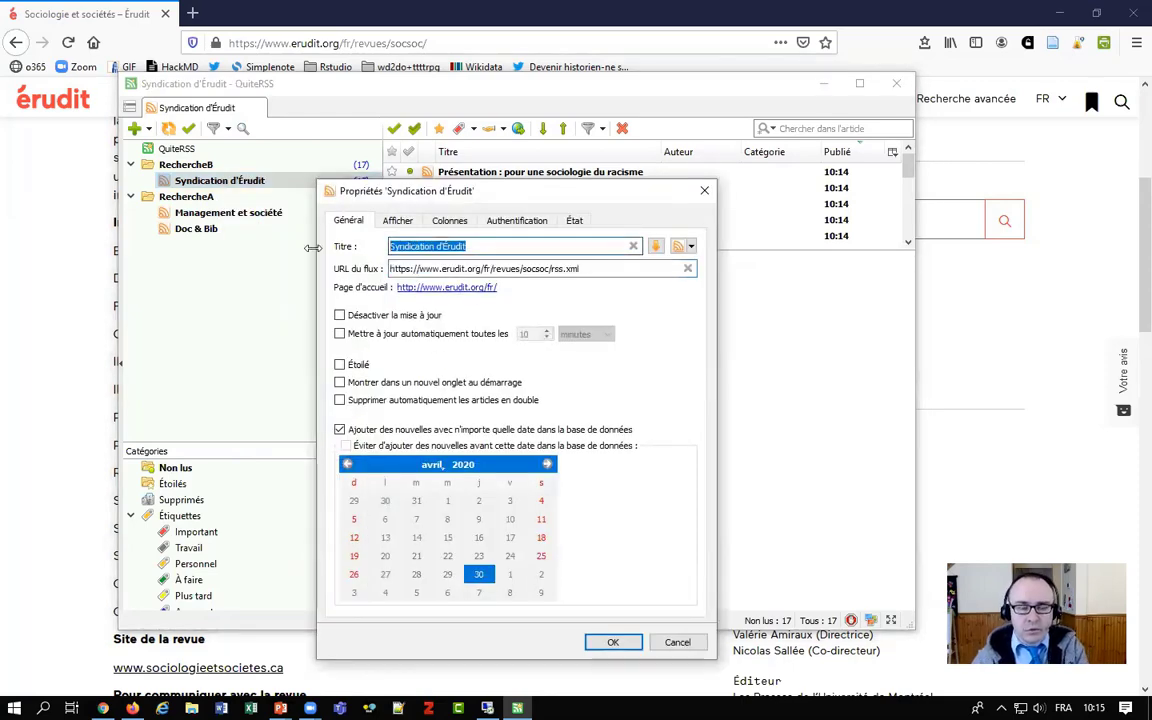
text(Soci)
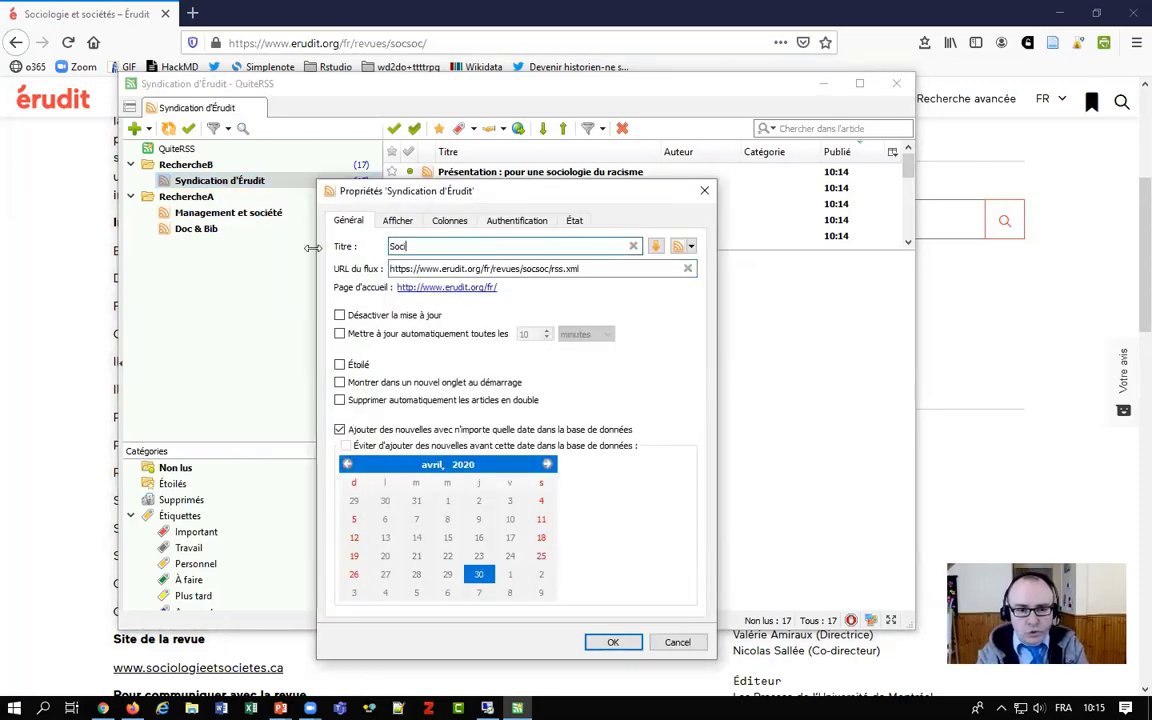
text(o & societe)
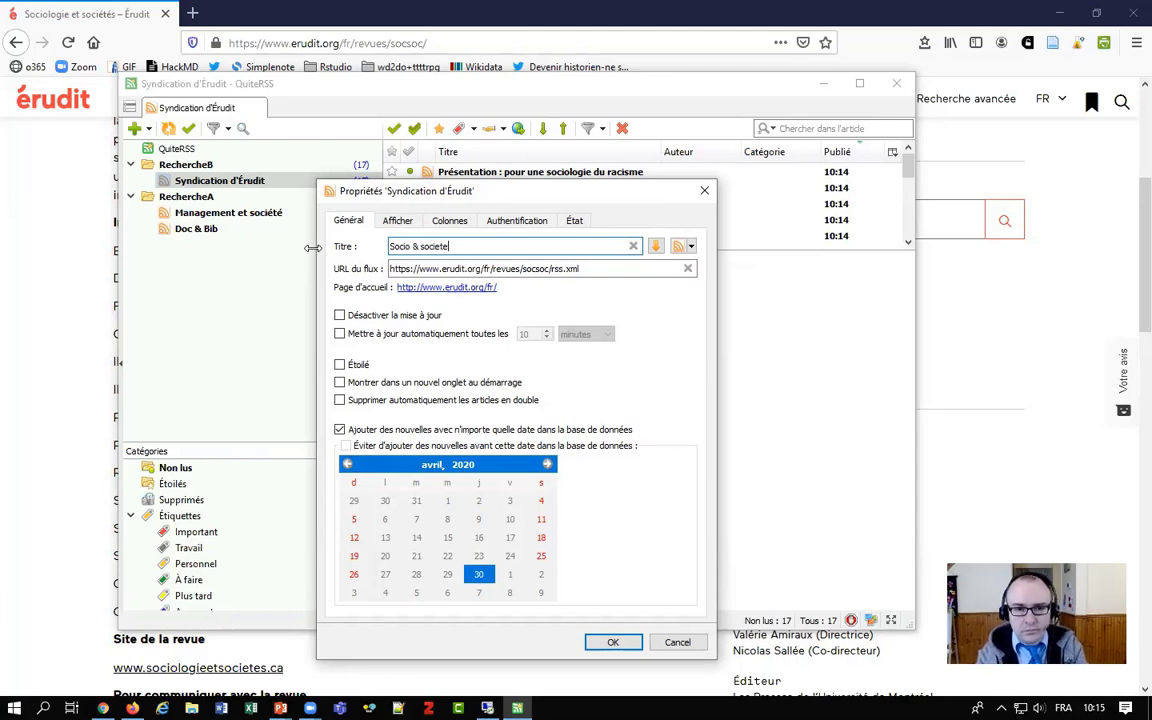
text(s)
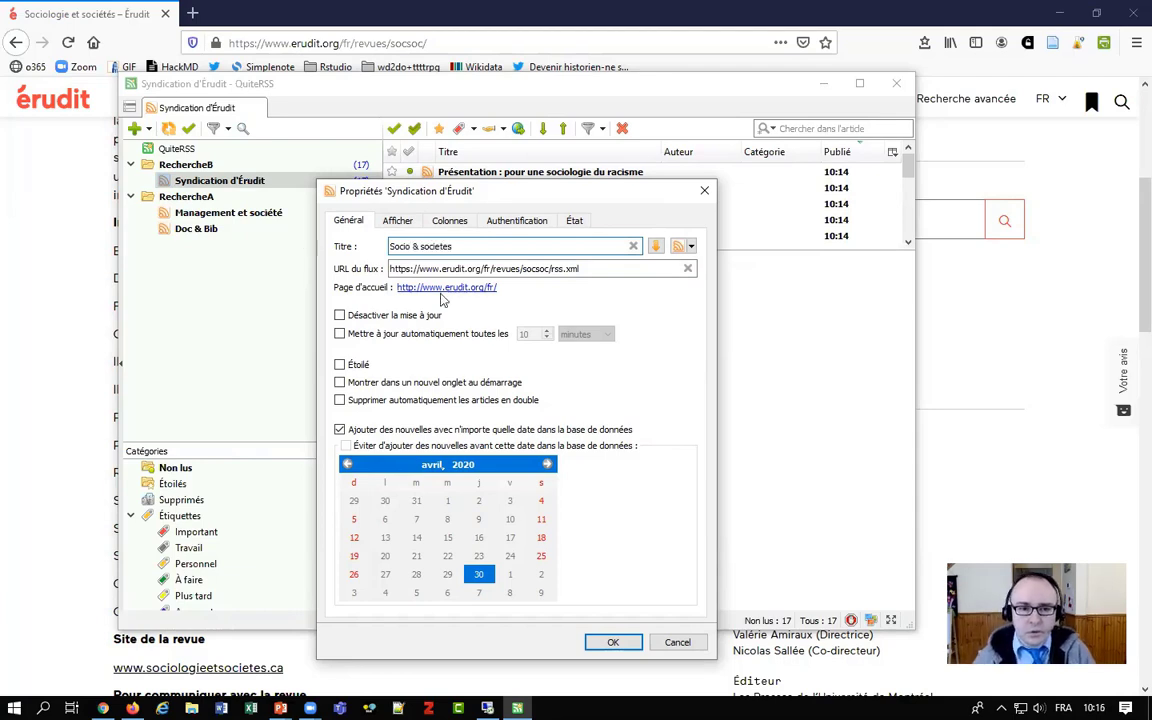
click(610, 642)
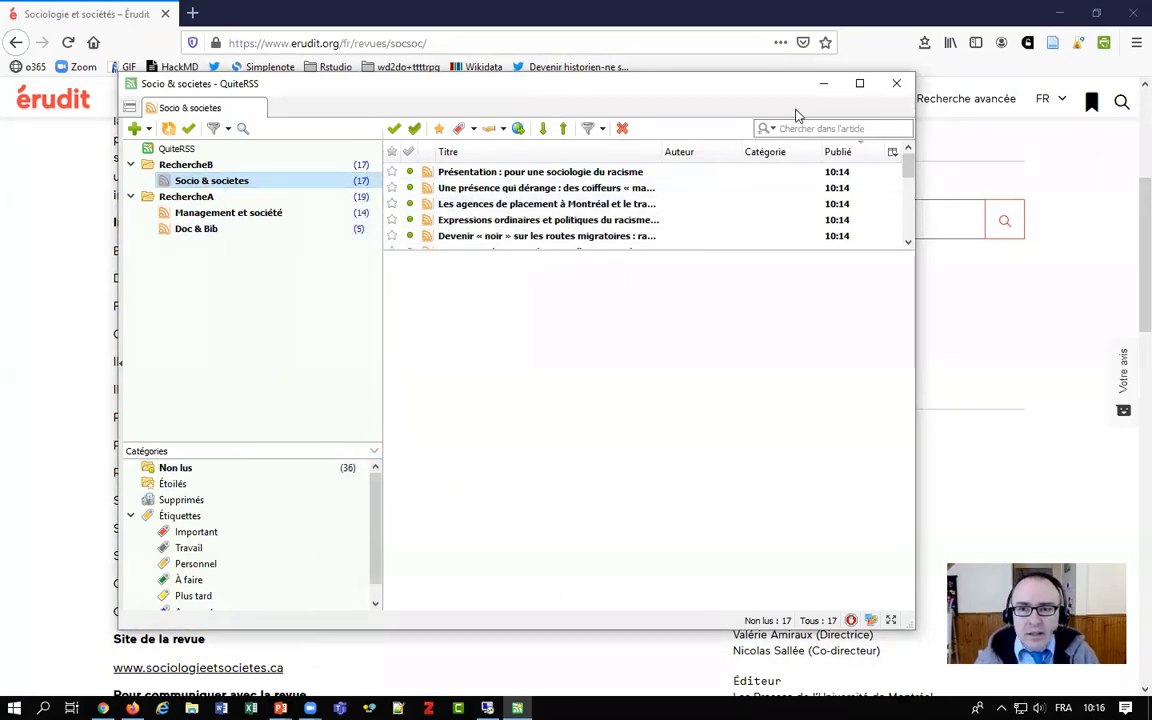
Step: Maximize the window, enlarge the article list, and go through the articles from "Les majorités nationales ont-elles une couleur ?" down to "Presque traductrice"
click(859, 83)
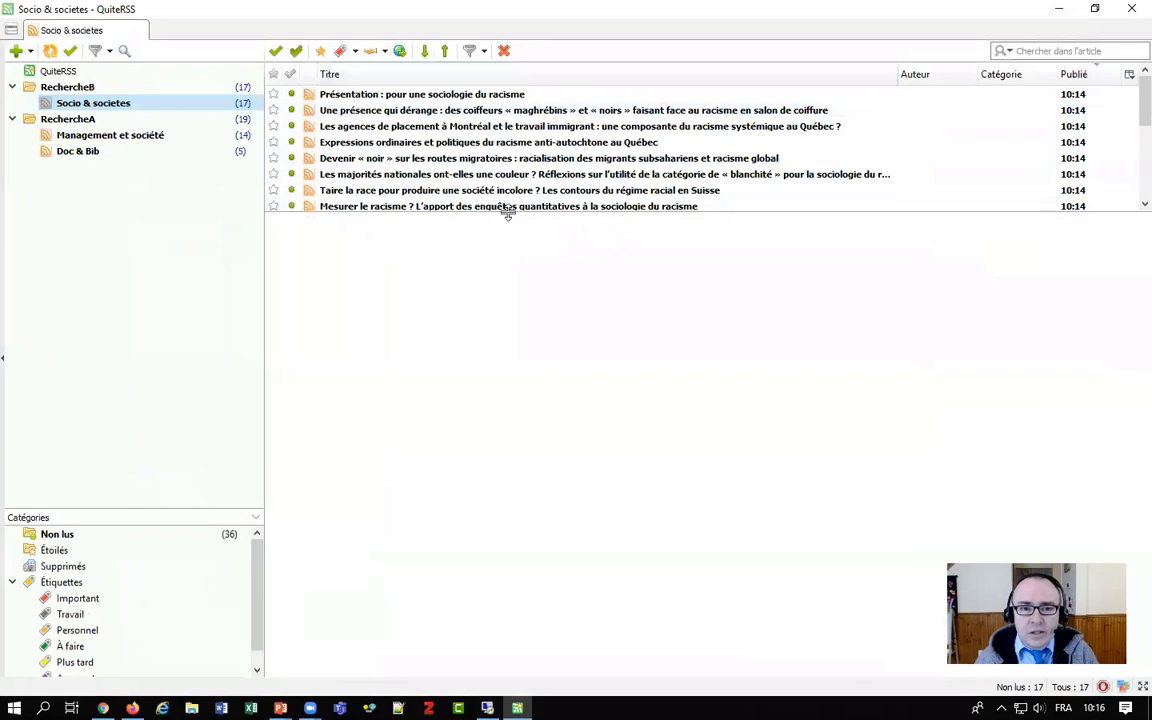
drag(508, 212, 504, 405)
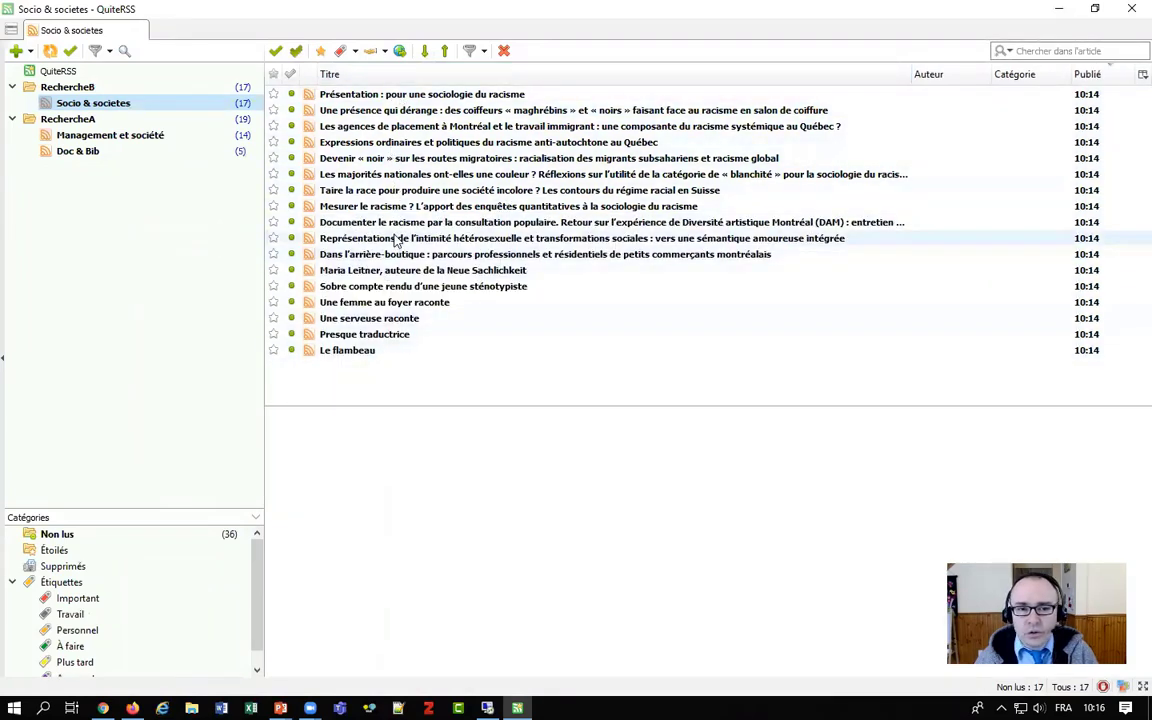
click(452, 176)
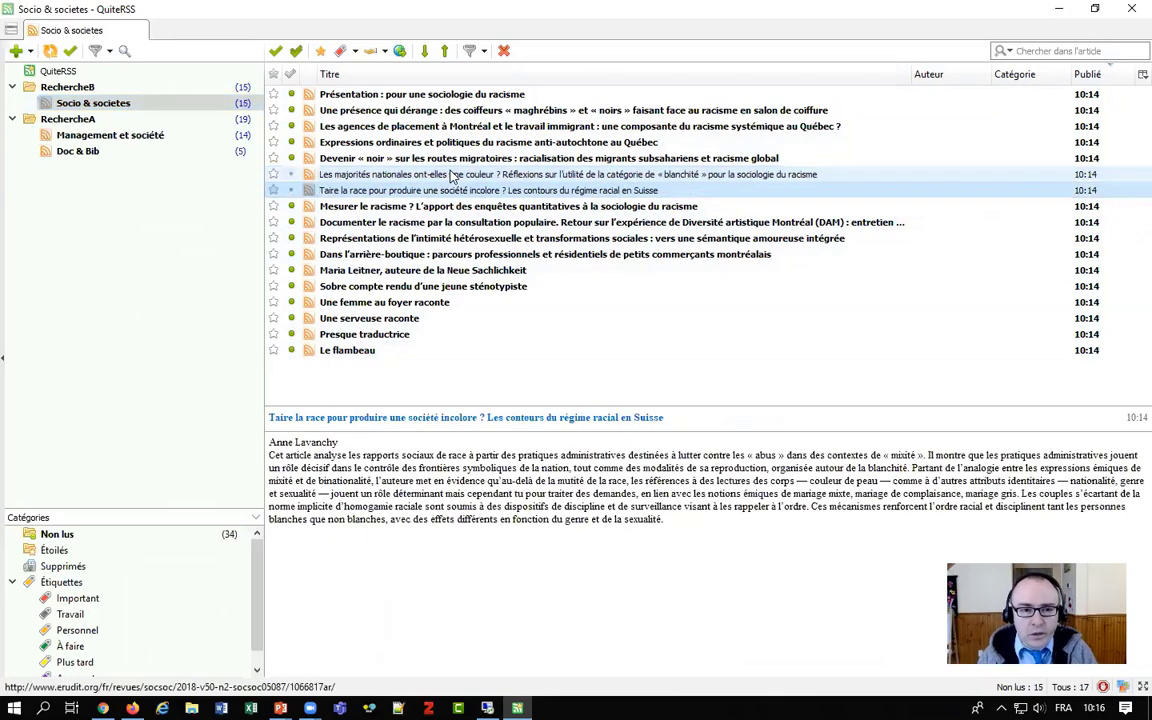
key(Down)
key(Down)
key(Down)
key(Down)
key(Down)
key(Down)
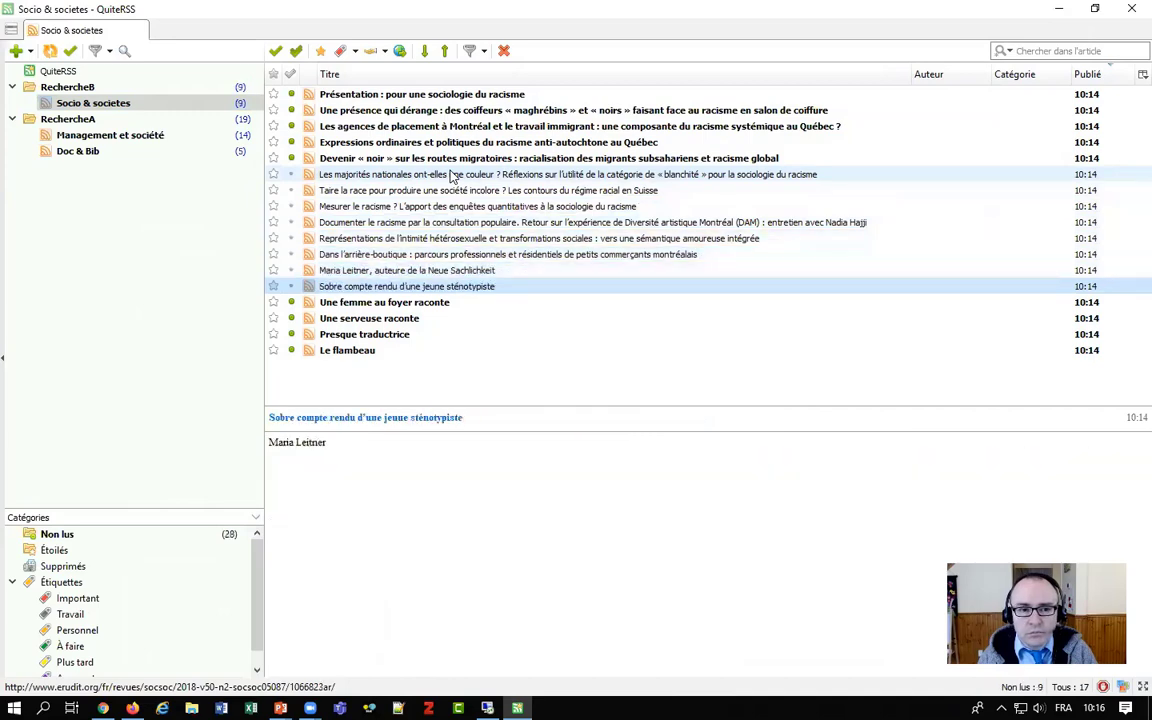
key(Down)
key(Down)
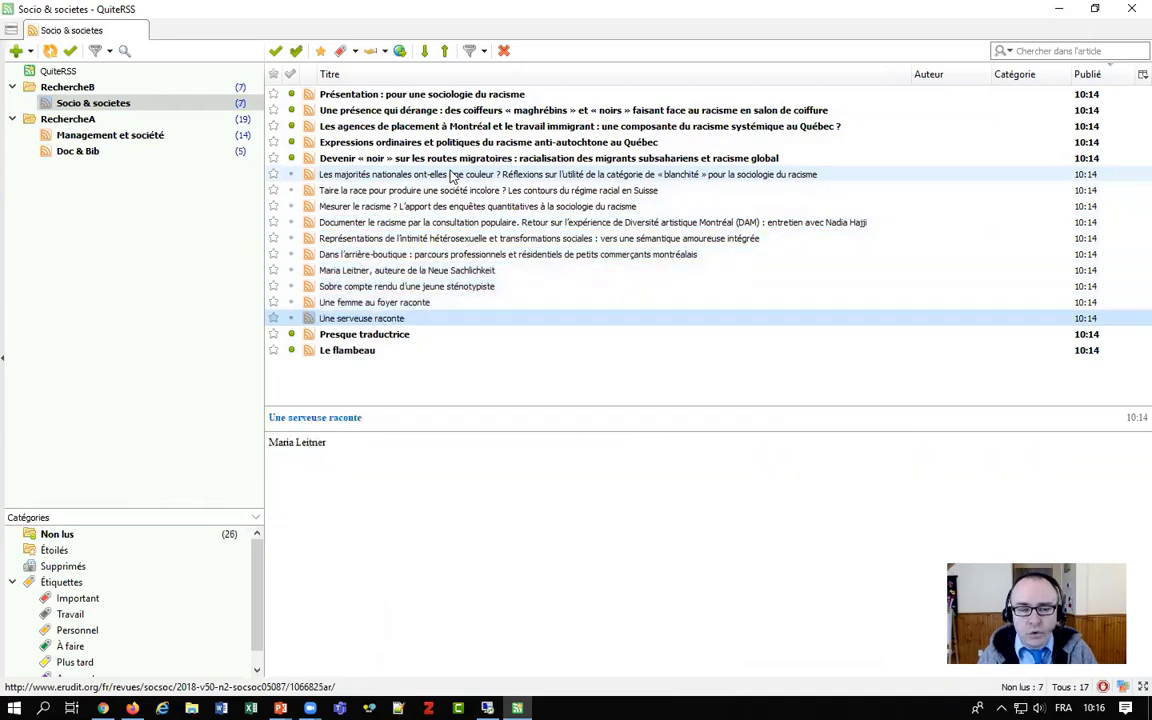
key(Down)
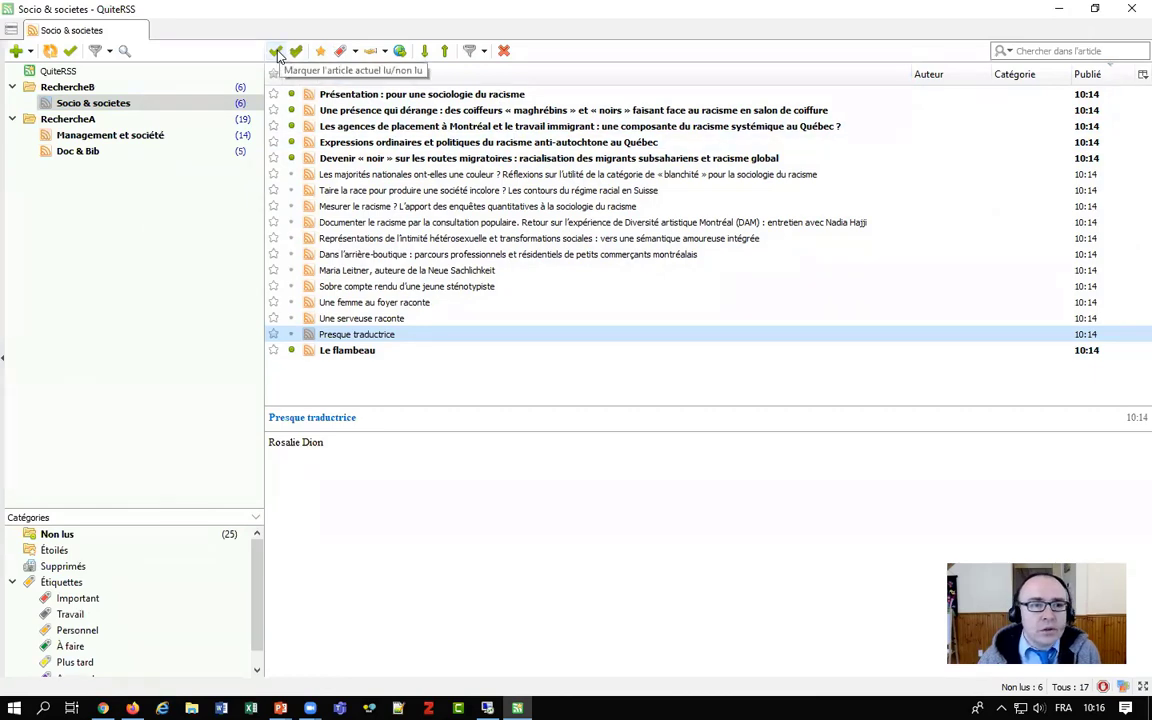
Step: Filter the article list to show only unread articles and display the RechercheB folder
click(484, 52)
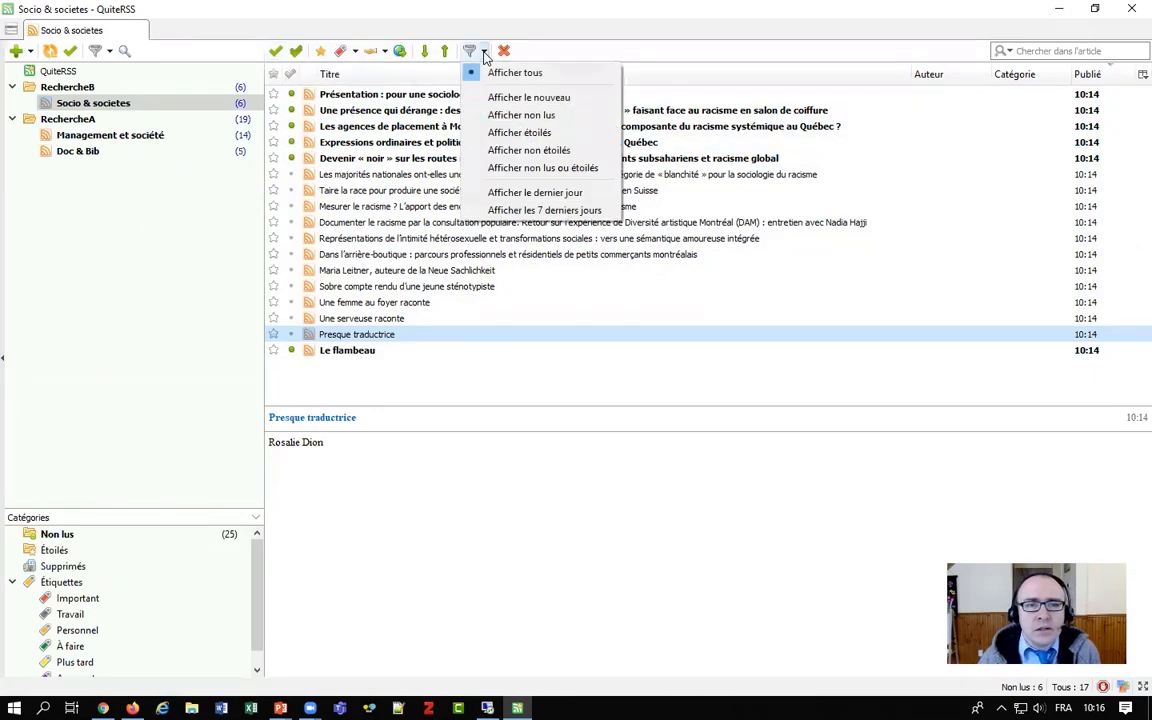
click(499, 115)
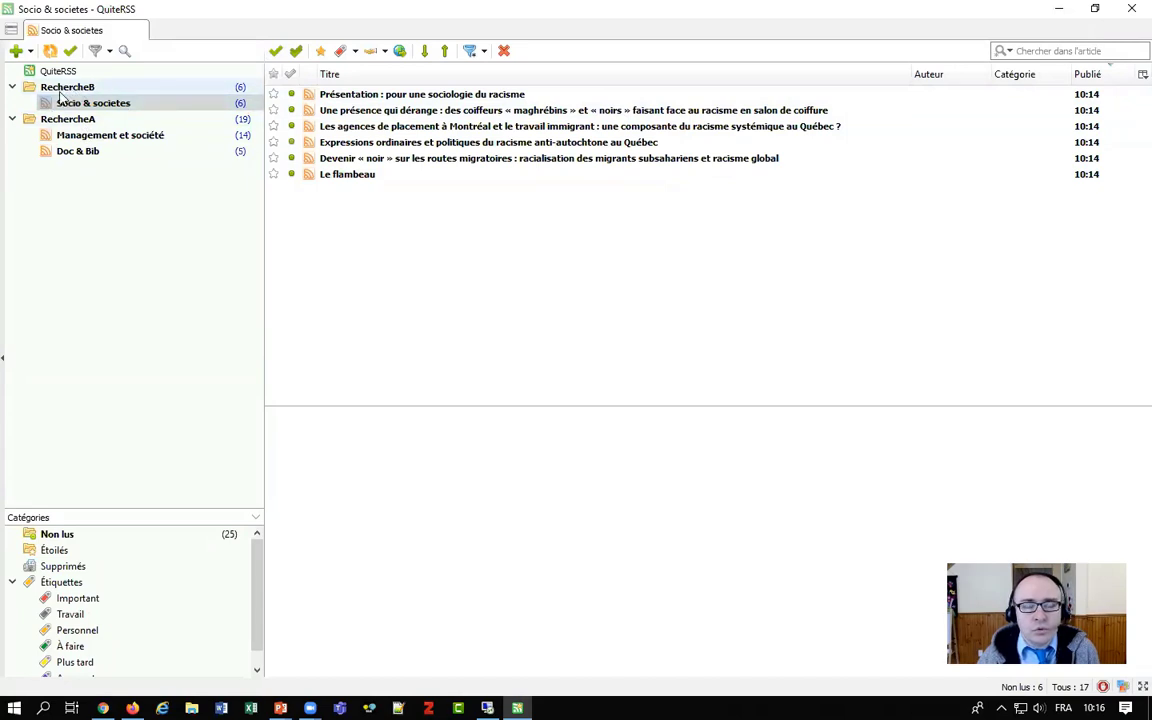
click(73, 91)
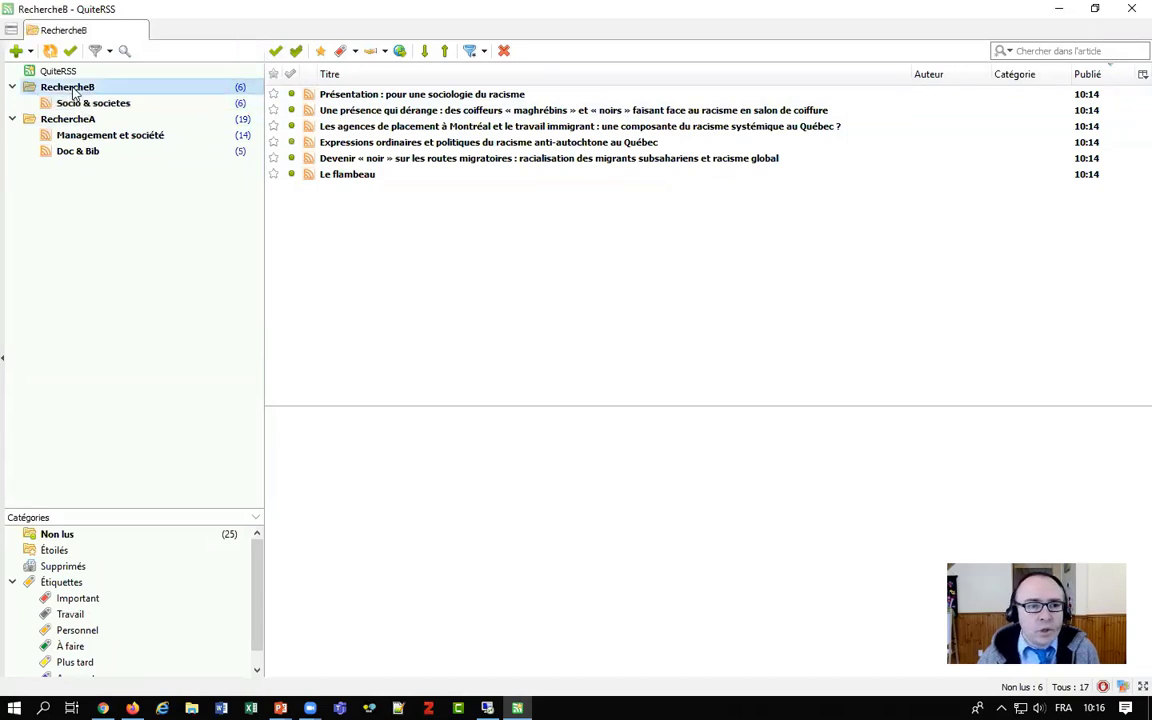
Step: Open six unread articles spread through the RechercheA folder, starting with "La veille à l'INSPQ : une co-construction fructueuse"
click(77, 120)
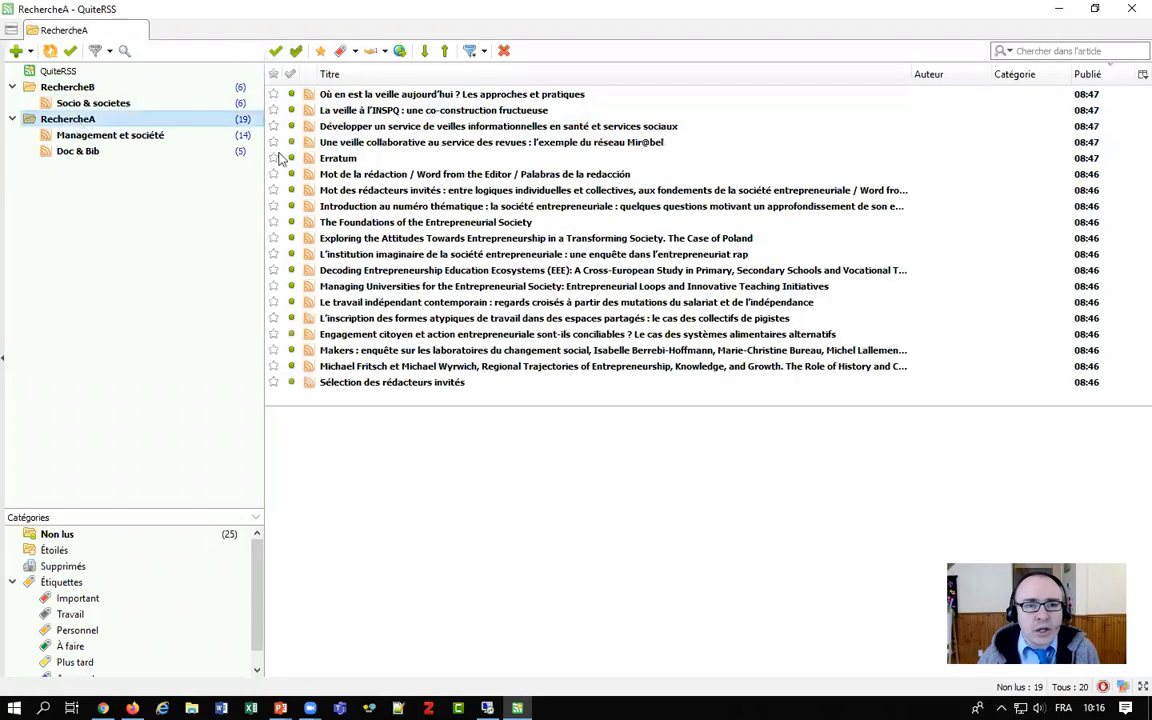
click(400, 110)
click(404, 175)
click(408, 222)
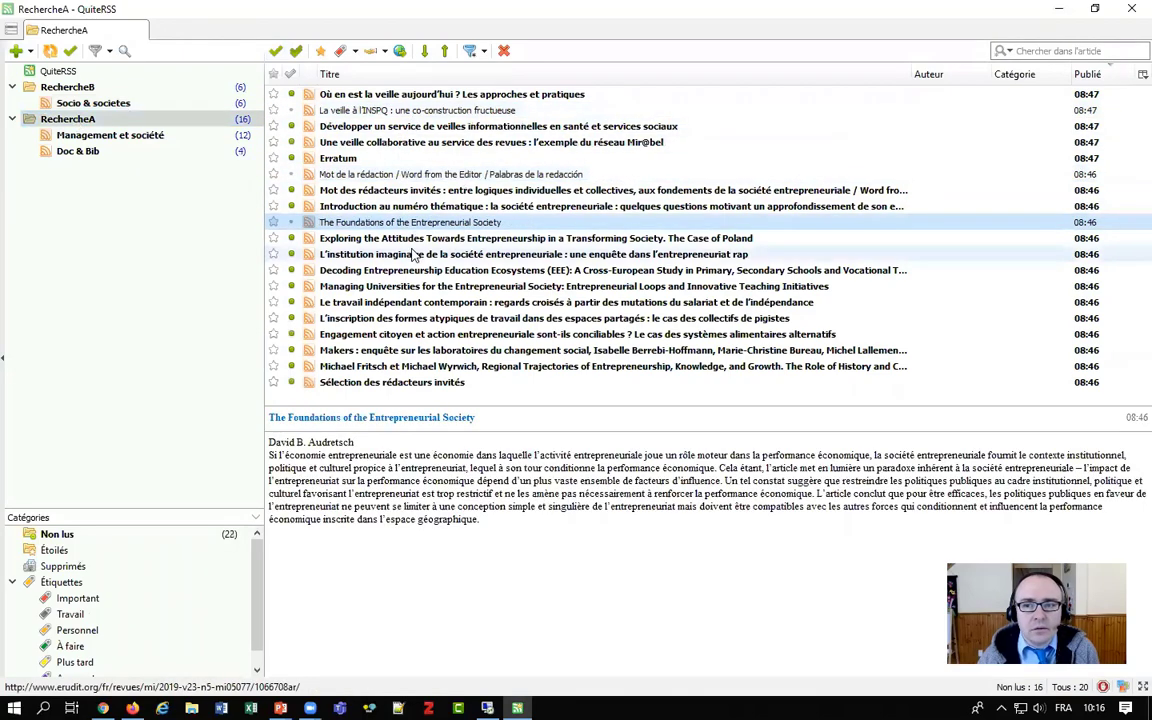
click(429, 286)
click(436, 335)
click(430, 366)
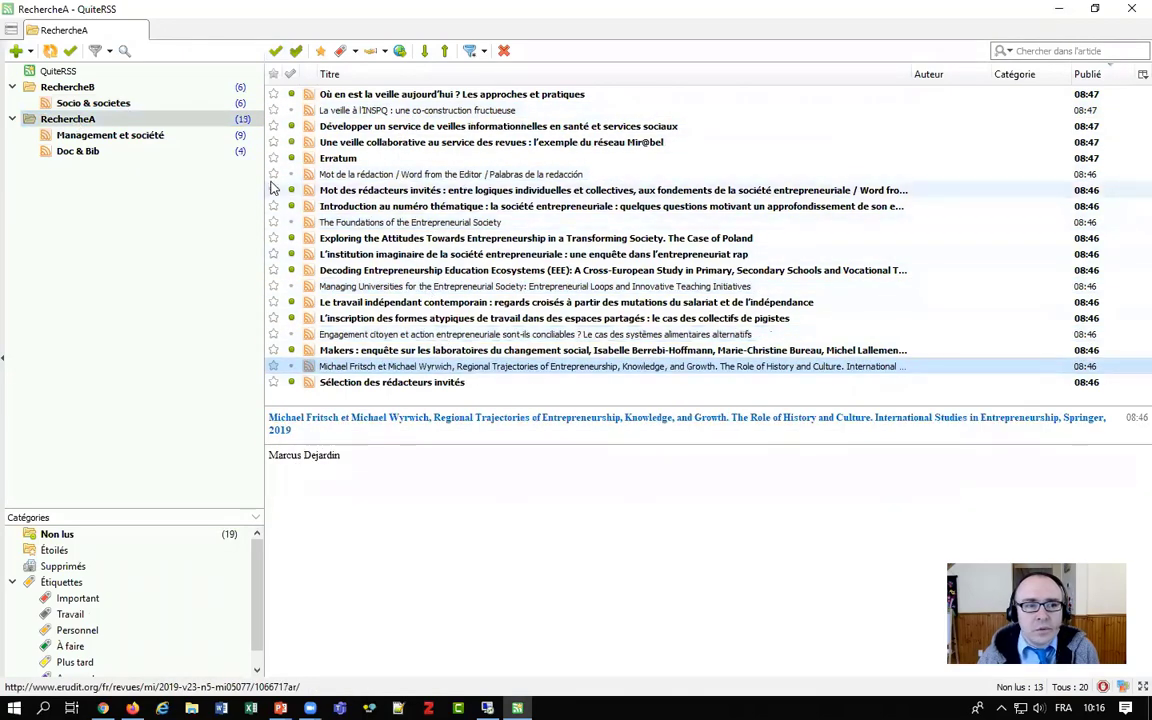
Step: In the Socio & societes feed, open the four unread articles from "Les agences de placement à Montréal" to "Le flambeau"
click(100, 105)
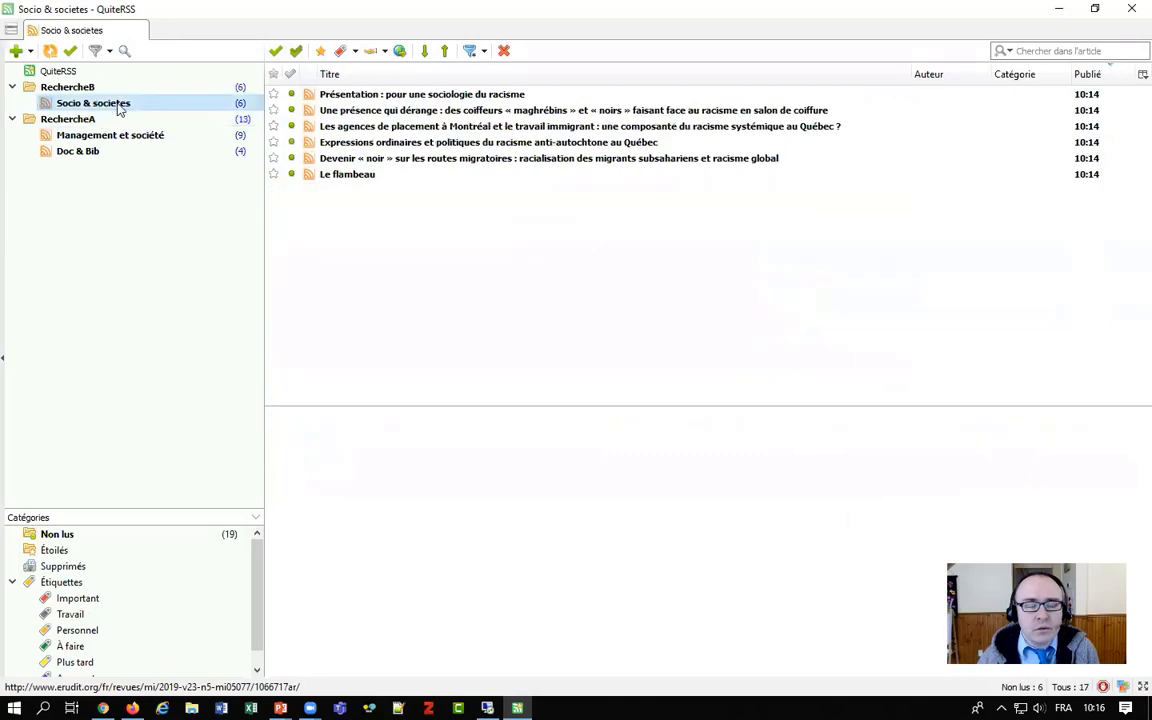
click(386, 126)
click(381, 143)
click(375, 158)
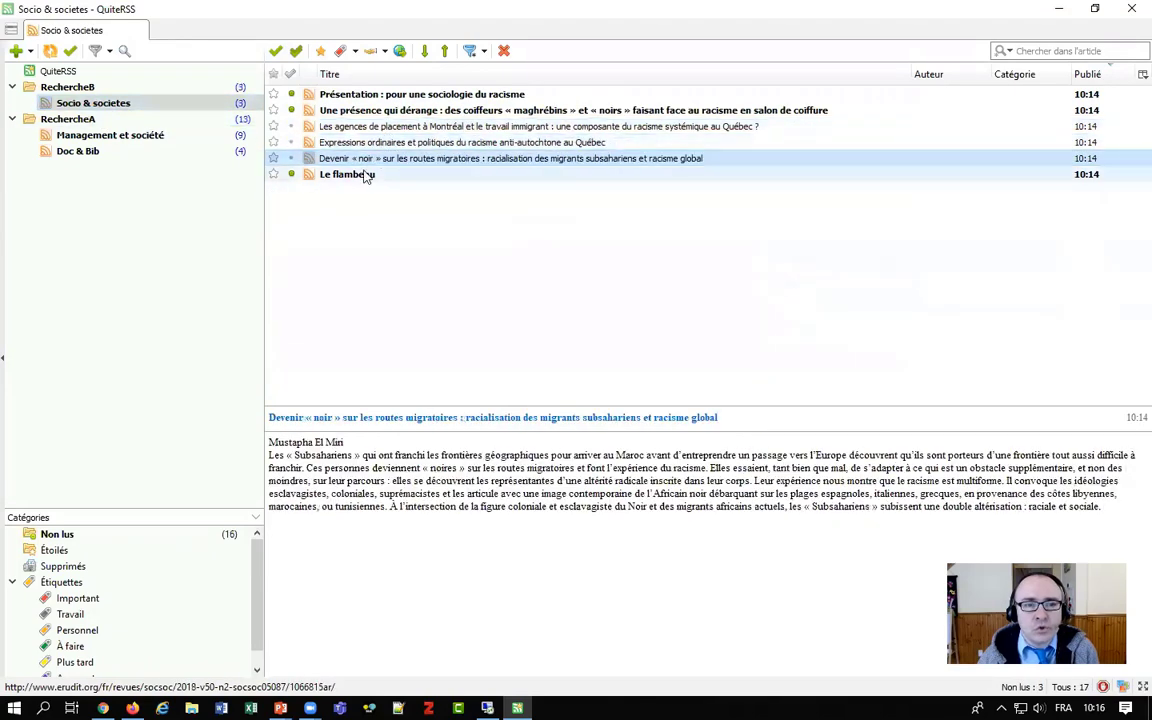
click(366, 175)
Step: Open several unread articles in the Management et société feed, ending with the "Makers : enquête sur les laboratoires du changement social" review
click(125, 135)
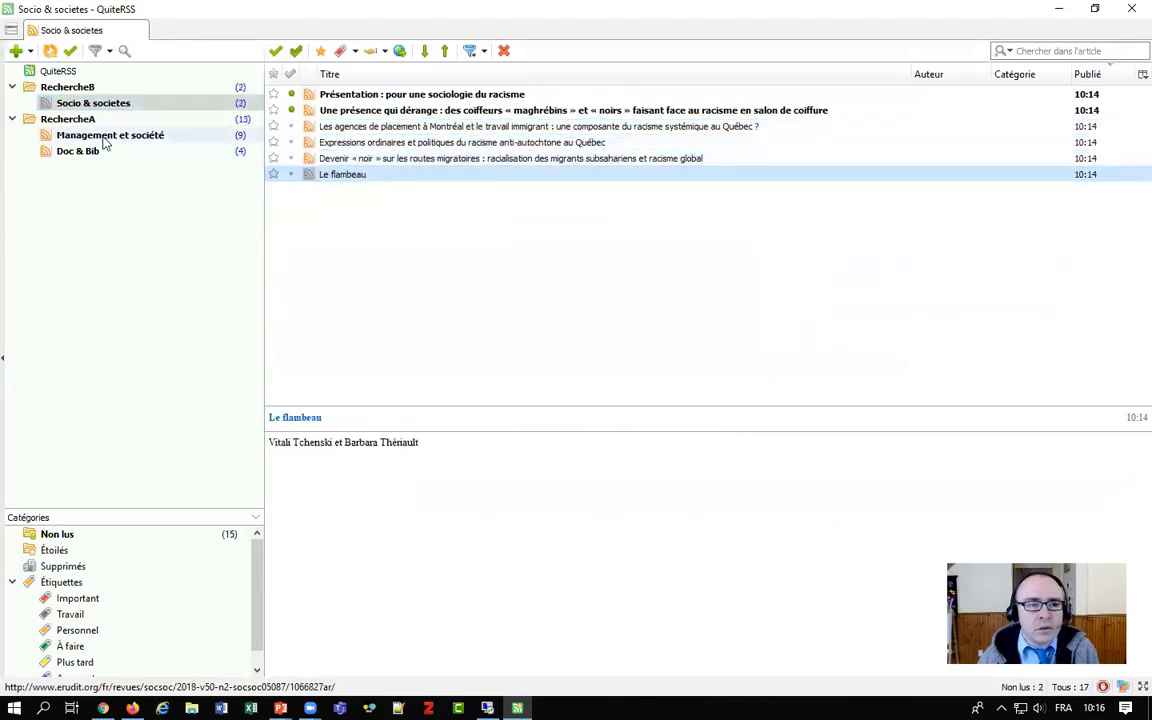
click(418, 192)
click(400, 206)
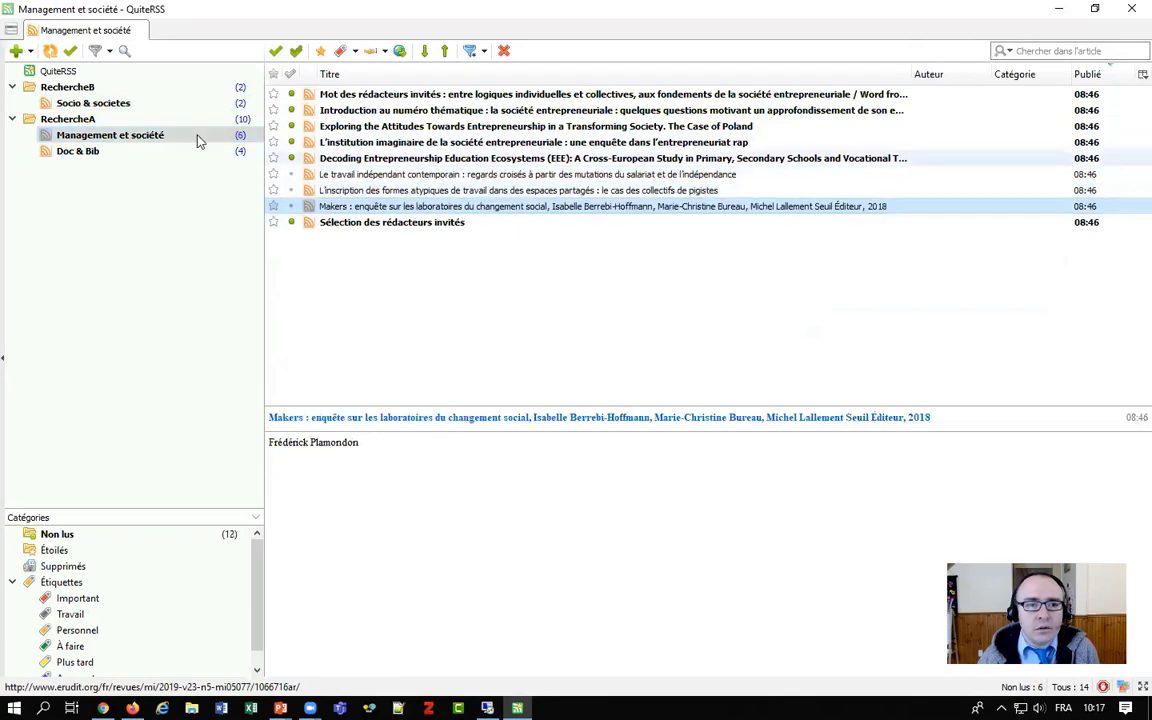
Step: Load the web page of the Socio & societes article "Une présence qui dérange" inside the reader, accepting the SSL certificate exception
click(92, 104)
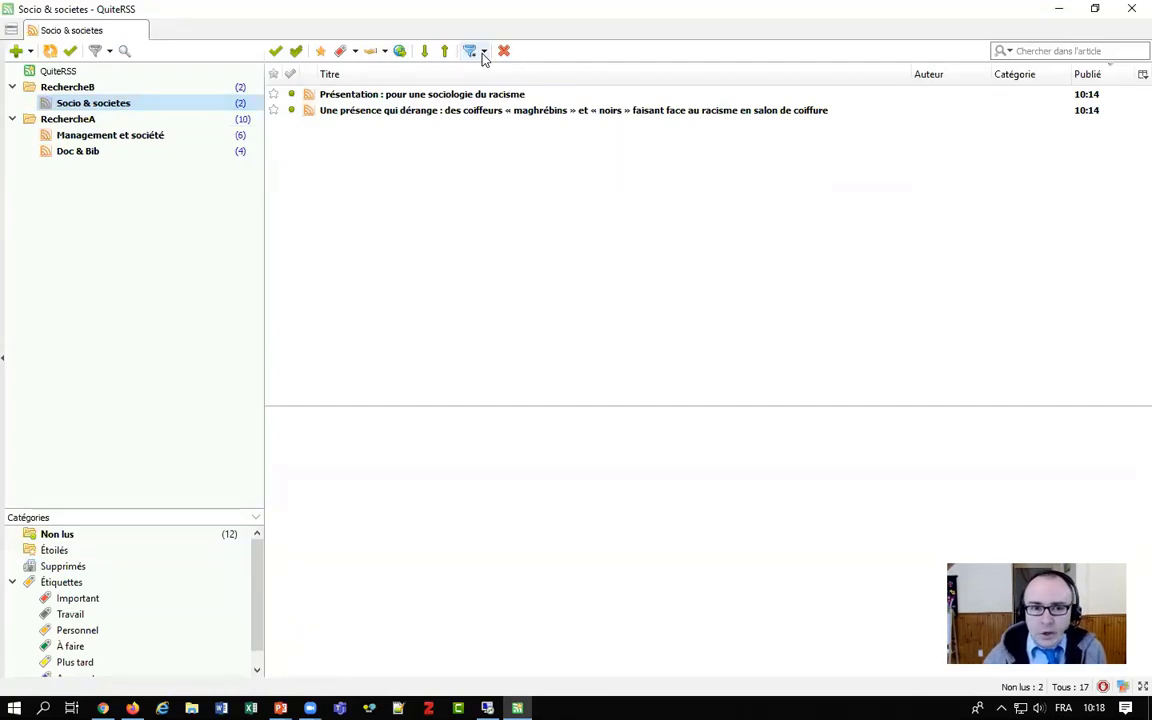
click(372, 114)
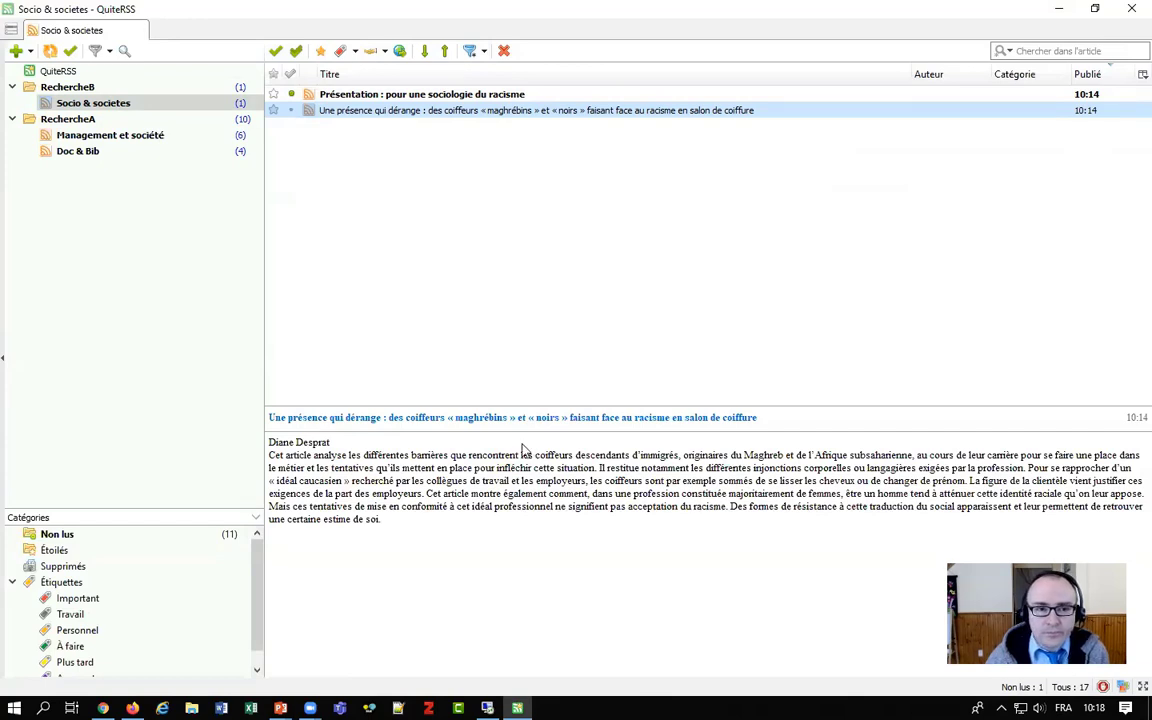
click(446, 425)
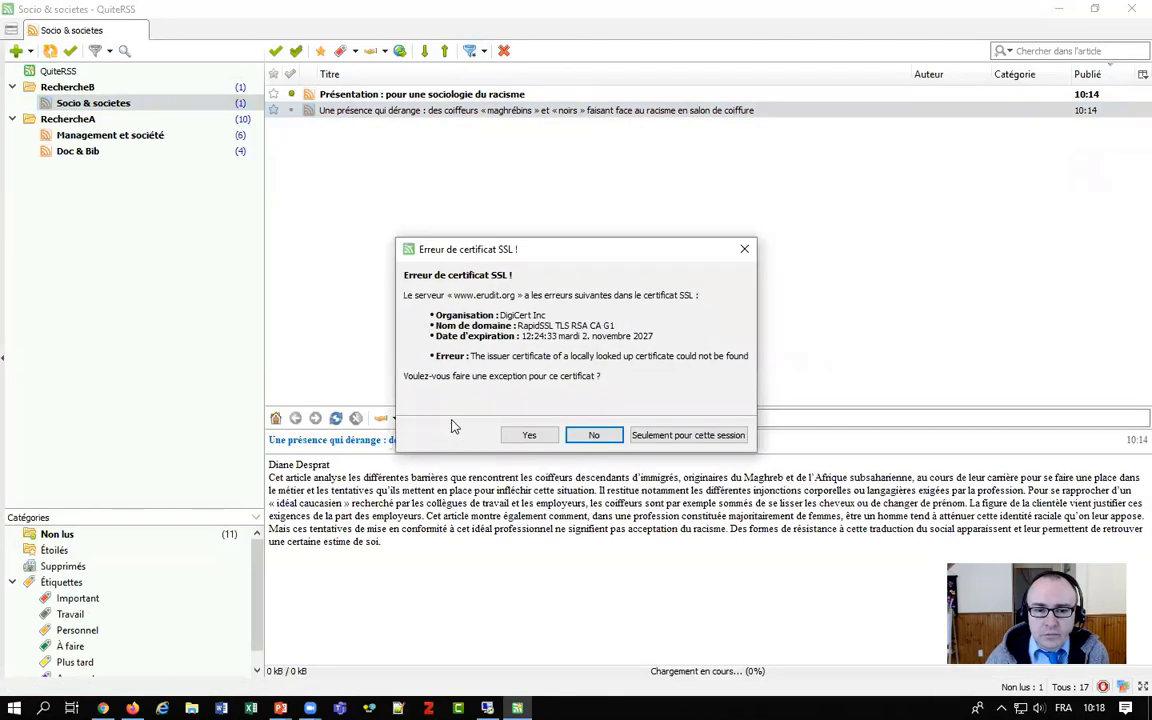
click(527, 436)
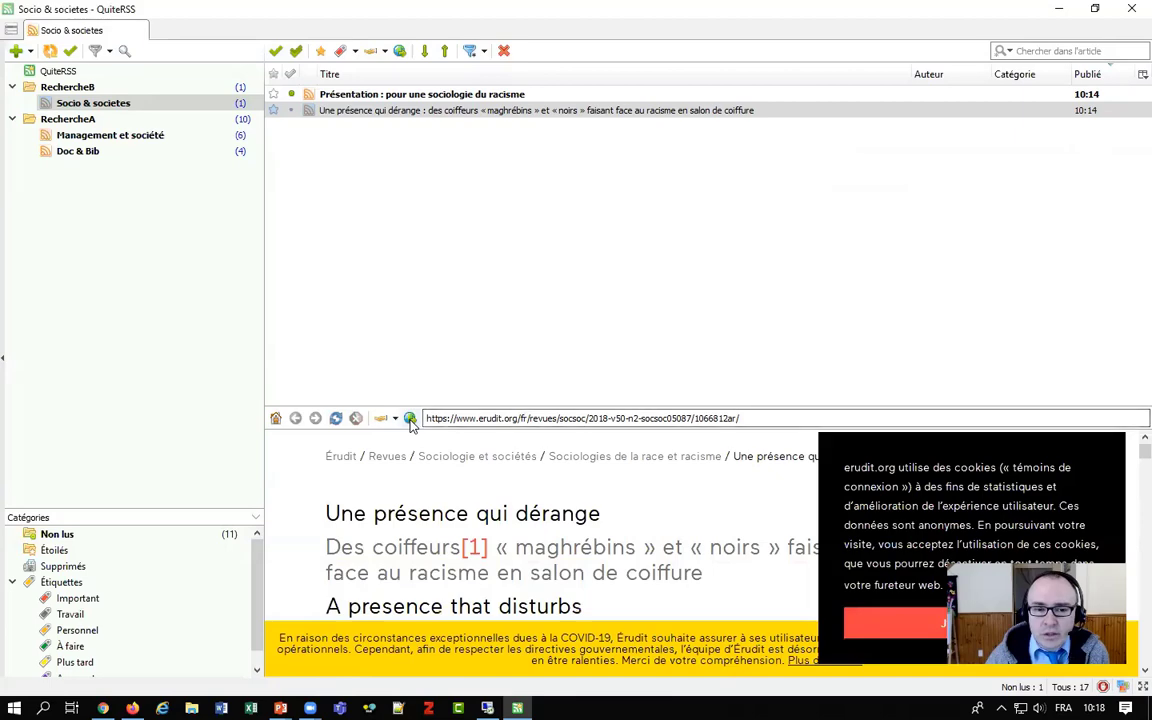
Step: View the article page in the external browser, close its tab, and return to QuiteRSS
click(410, 419)
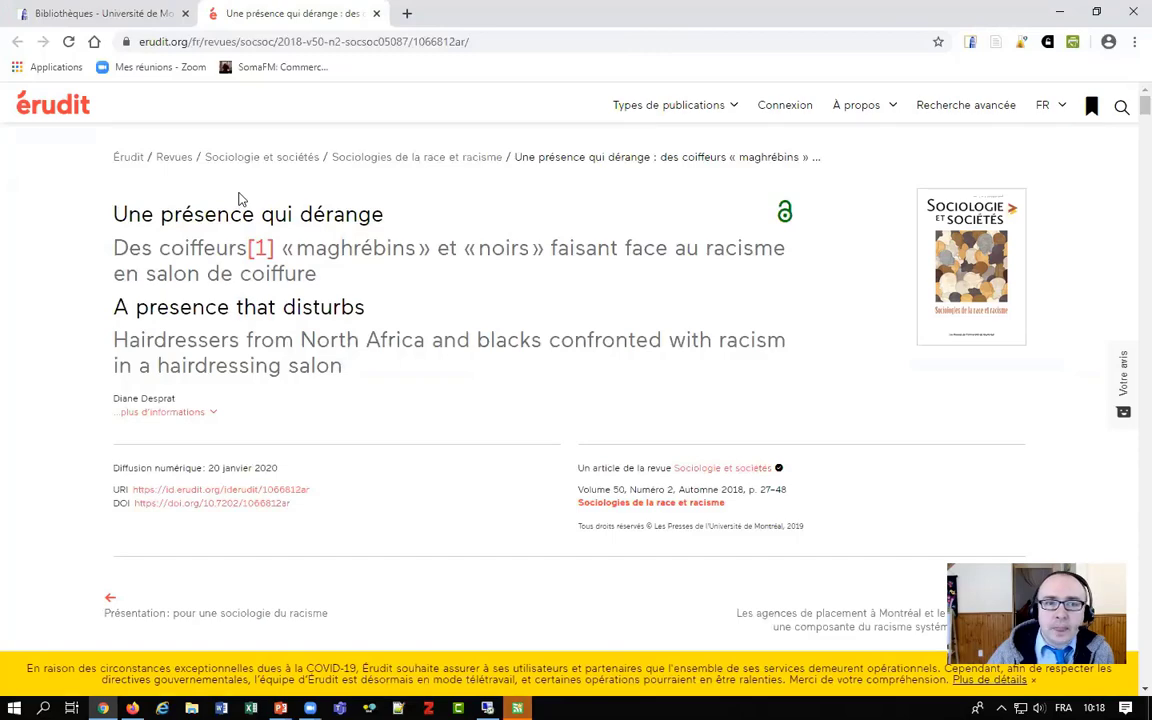
key(ctrl+w)
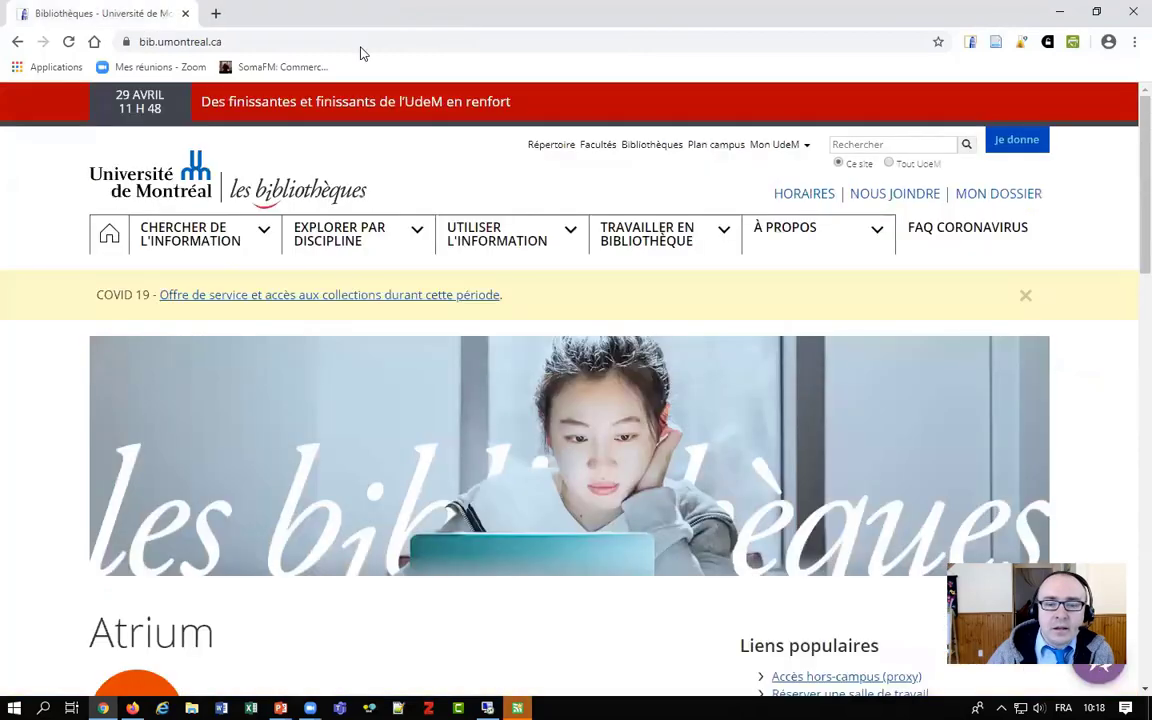
click(1062, 15)
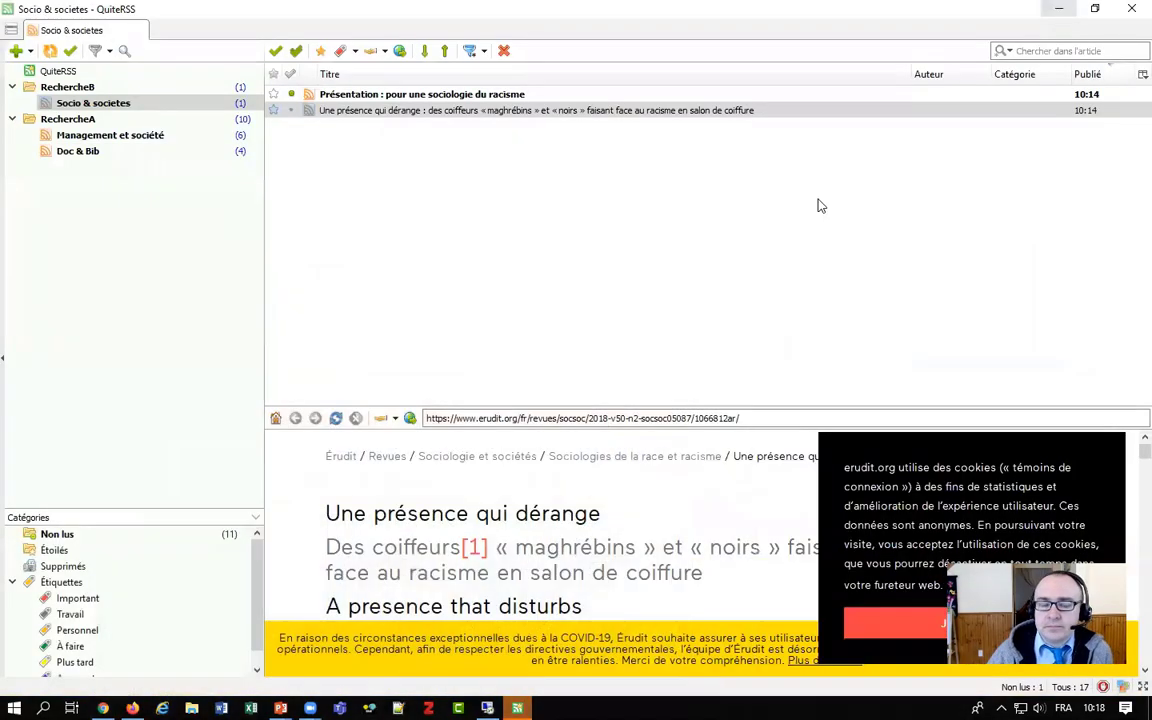
Step: Read "Présentation : pour une sociologie du racisme", enlarge the preview area, and open "Exploring the Attitudes Towards Entrepreneurship" in Management et société
click(442, 95)
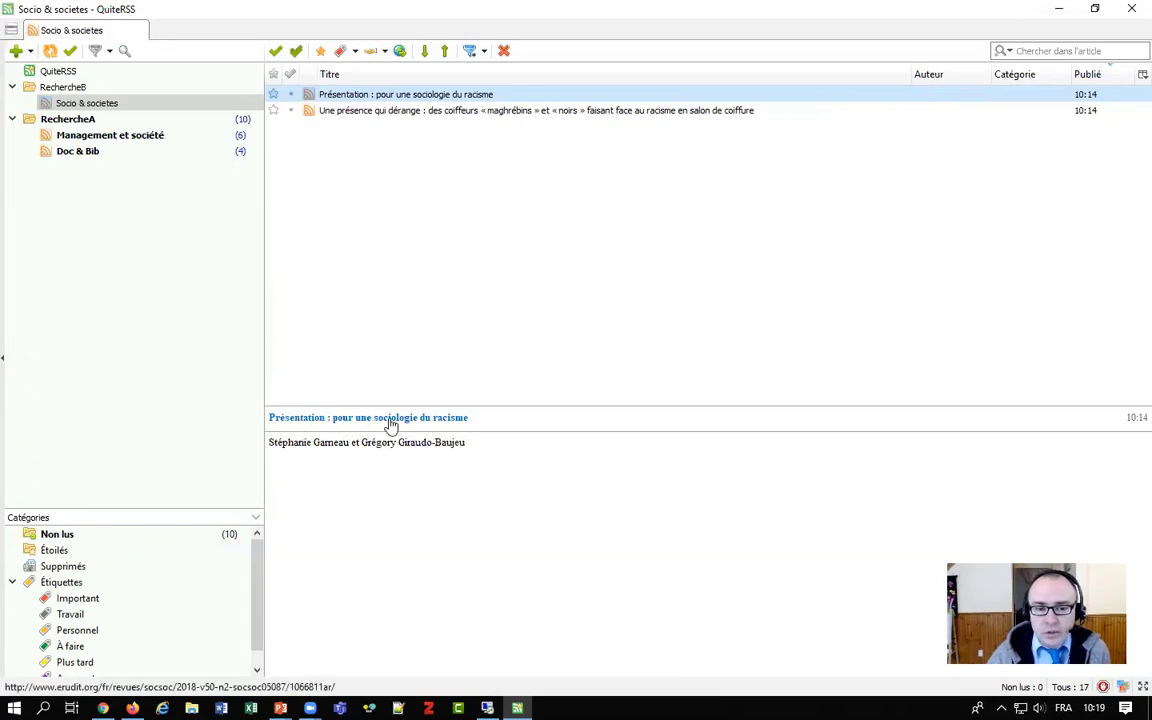
drag(697, 406, 702, 352)
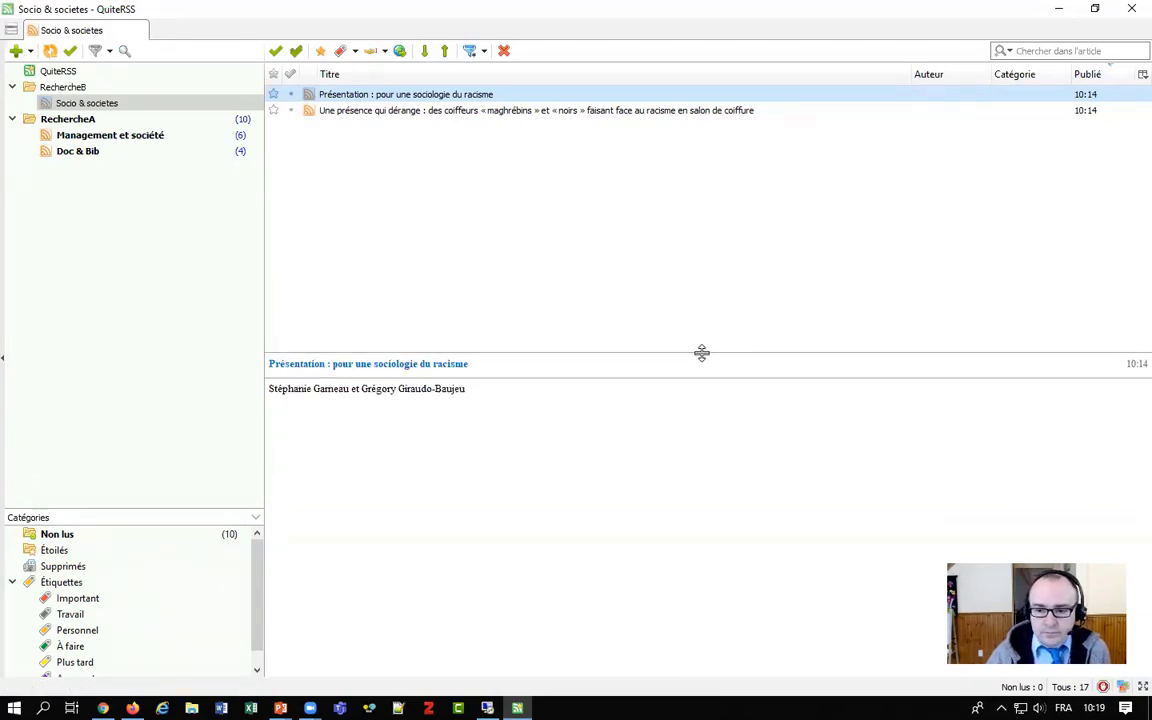
click(108, 135)
click(422, 127)
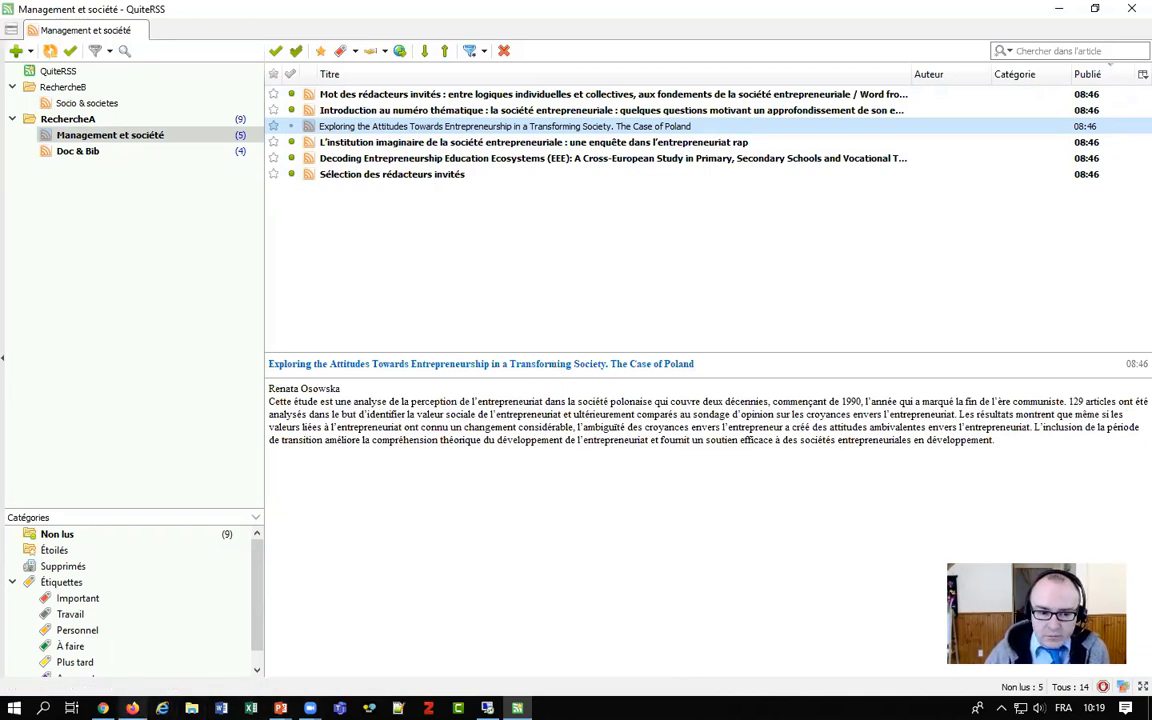
Step: Switch to Firefox and return to the beginning of the Sociologie et sociétés journal page on Érudit
mouse_move(132, 708)
click(132, 640)
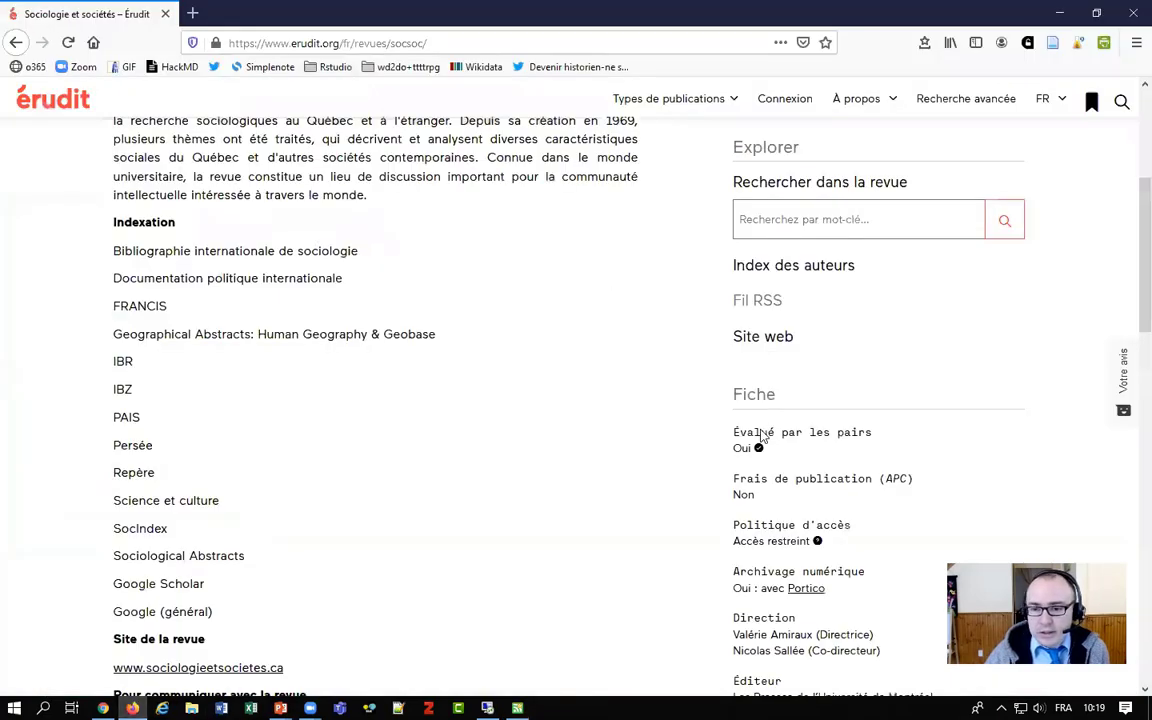
scroll(661, 400, up, 5)
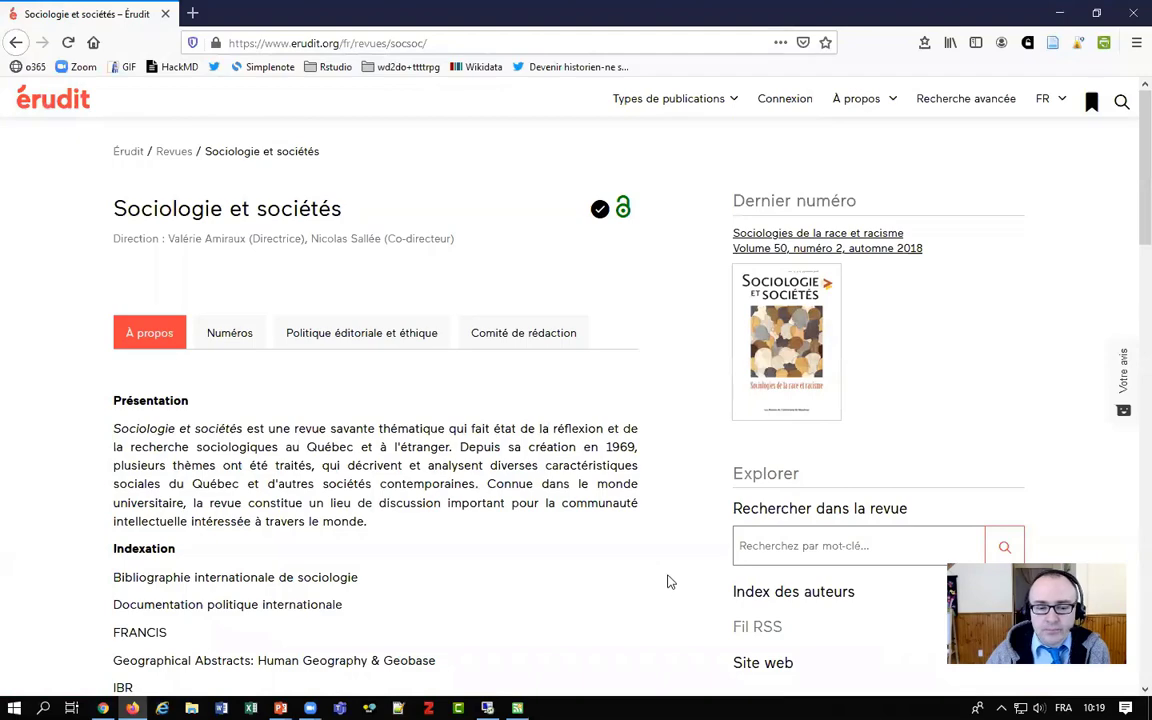
Step: Look at the "Alerte de publication" slide in the PowerPoint slideshow and return to Firefox
mouse_move(280, 708)
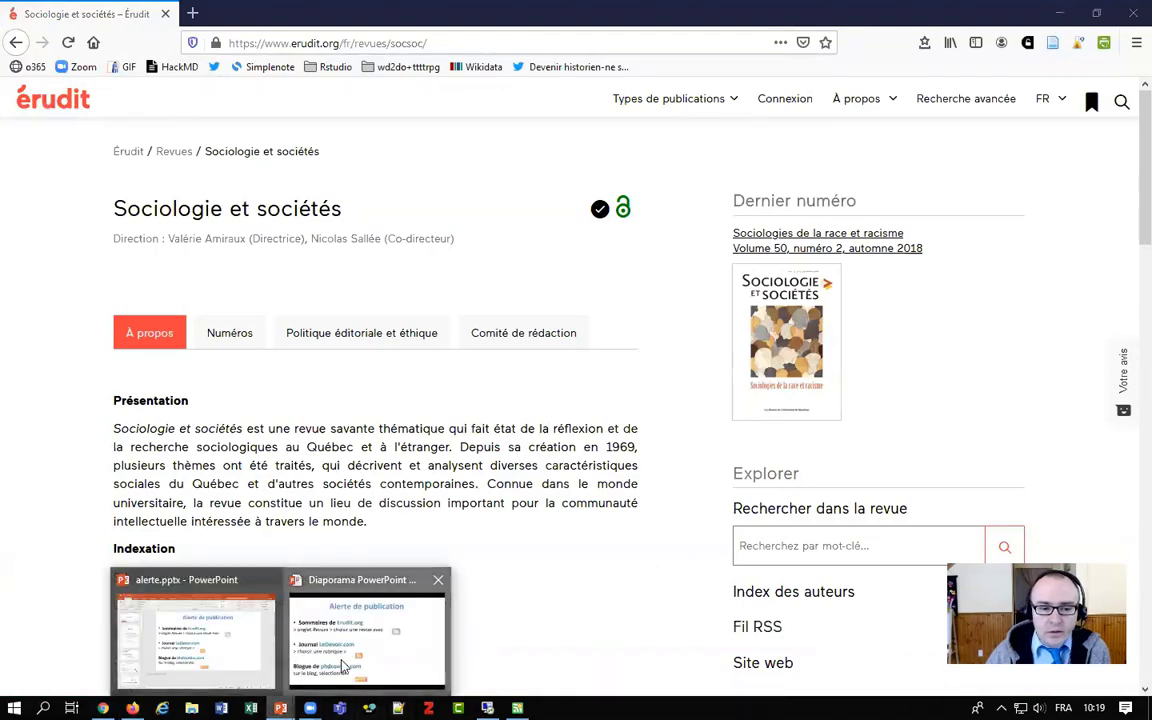
click(366, 635)
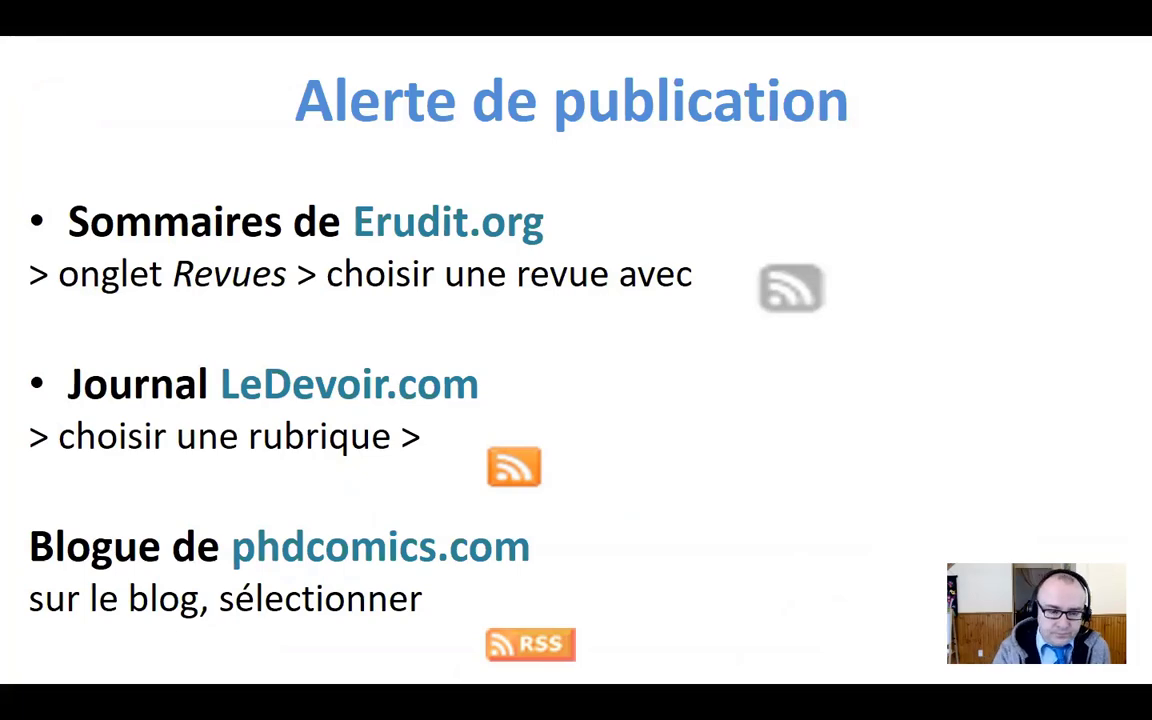
key(super)
click(132, 708)
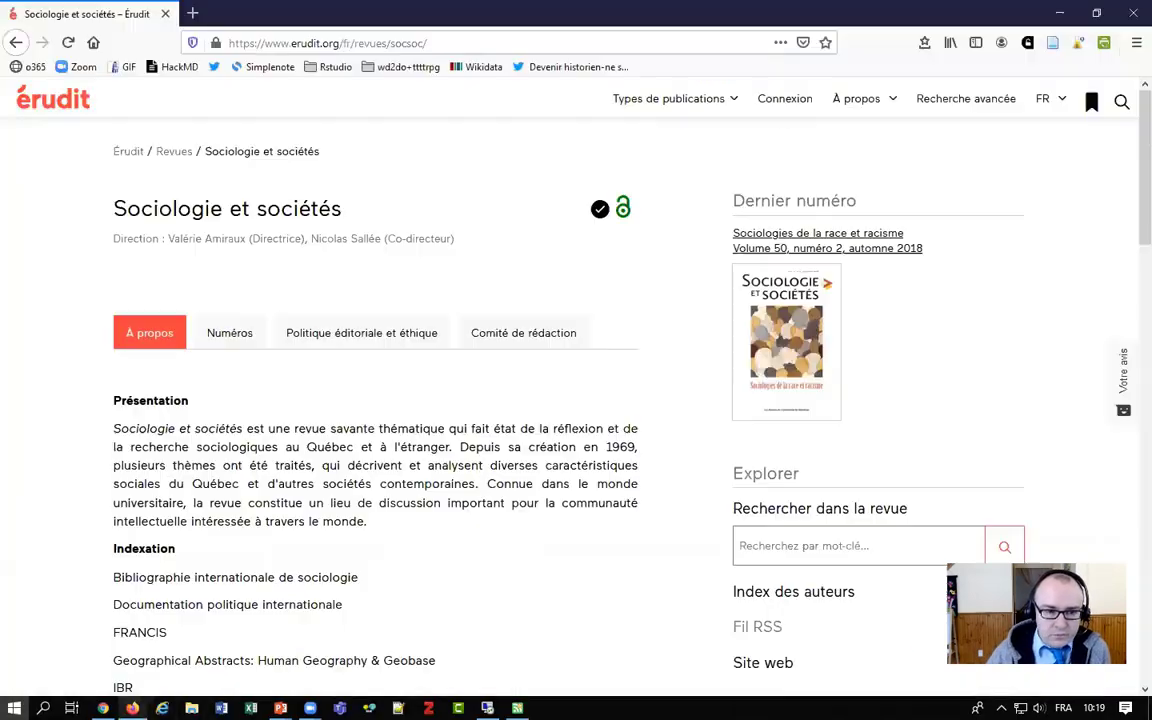
click(463, 45)
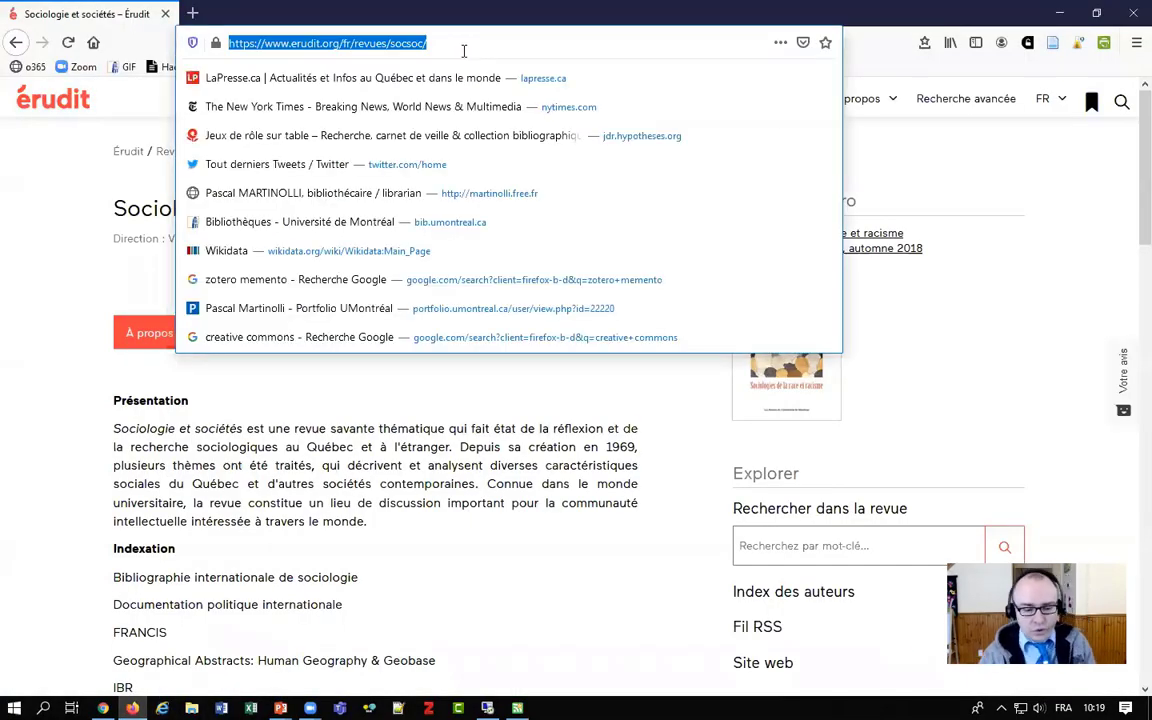
text(www.)
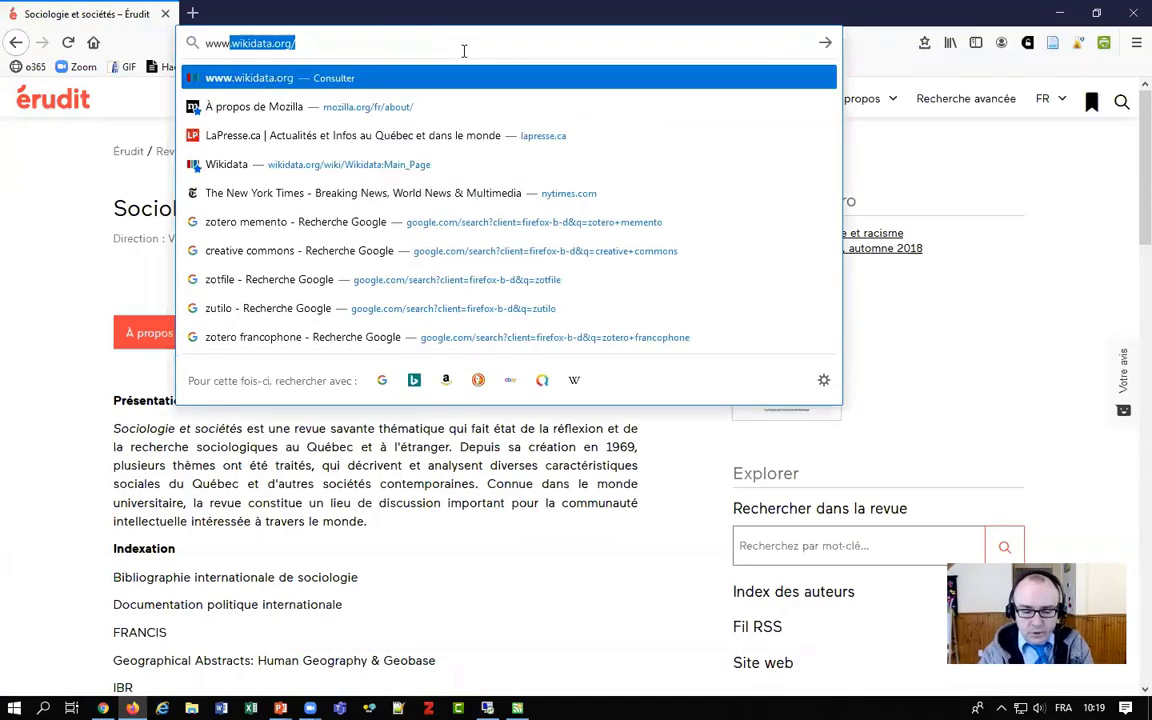
text(ledevoir.com)
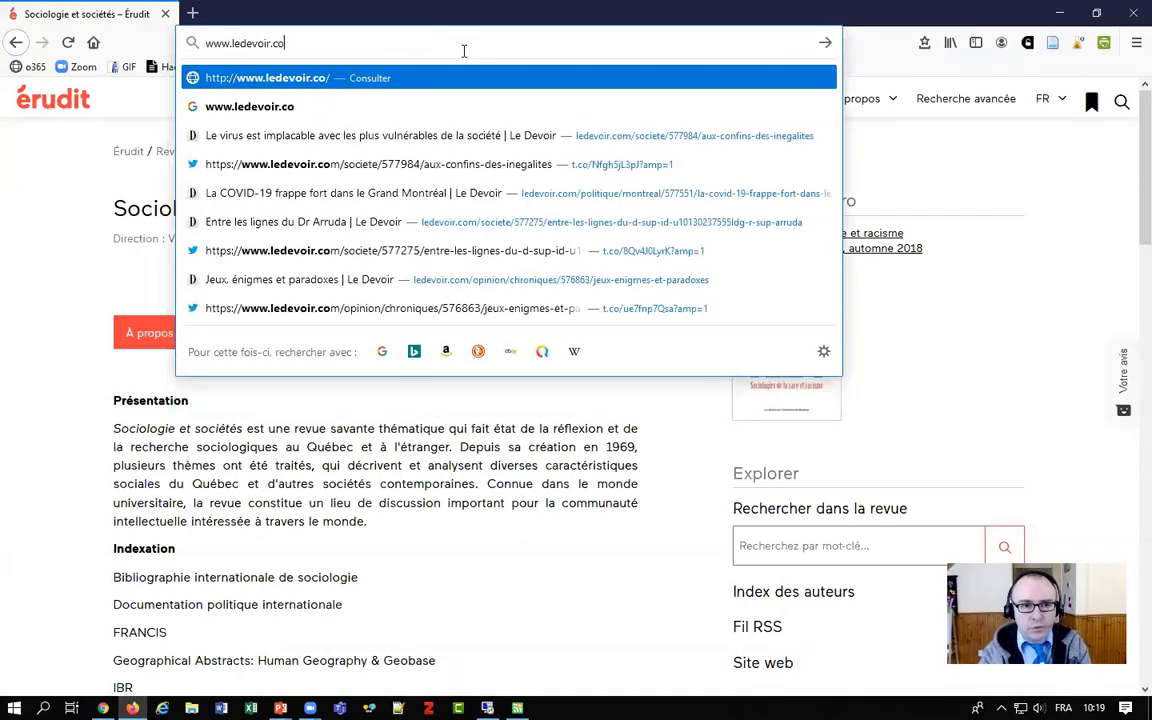
key(Return)
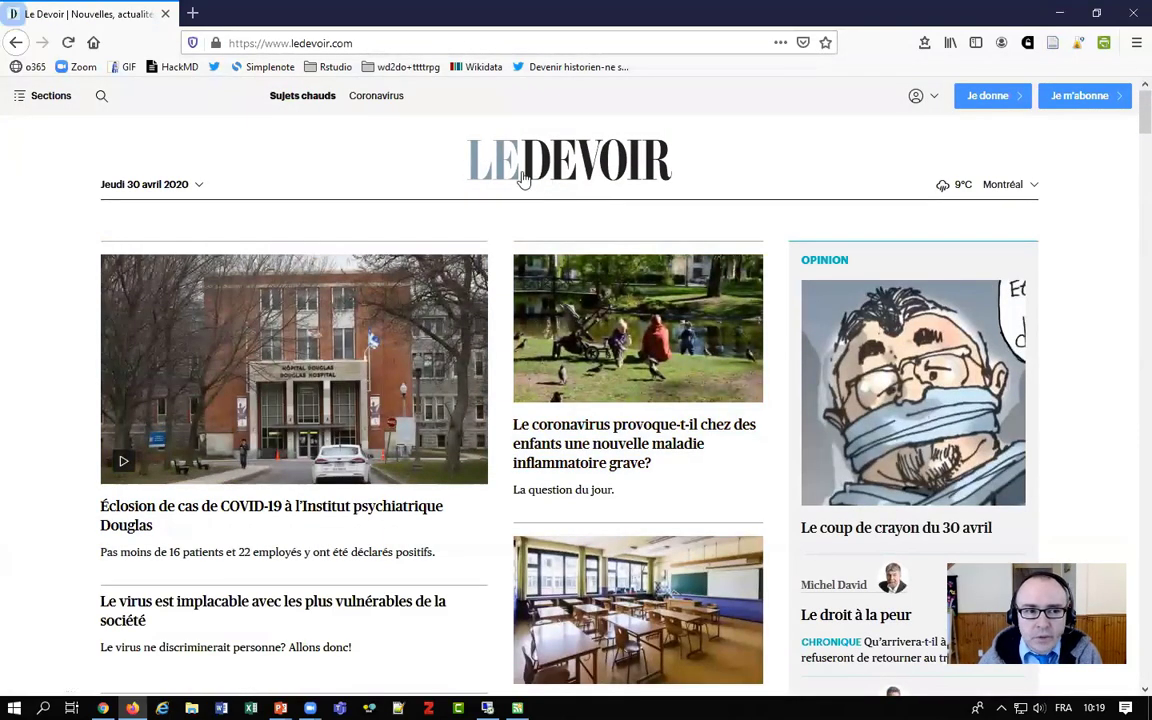
Step: Open the Danse subsection within the Culture section of Le Devoir
click(34, 100)
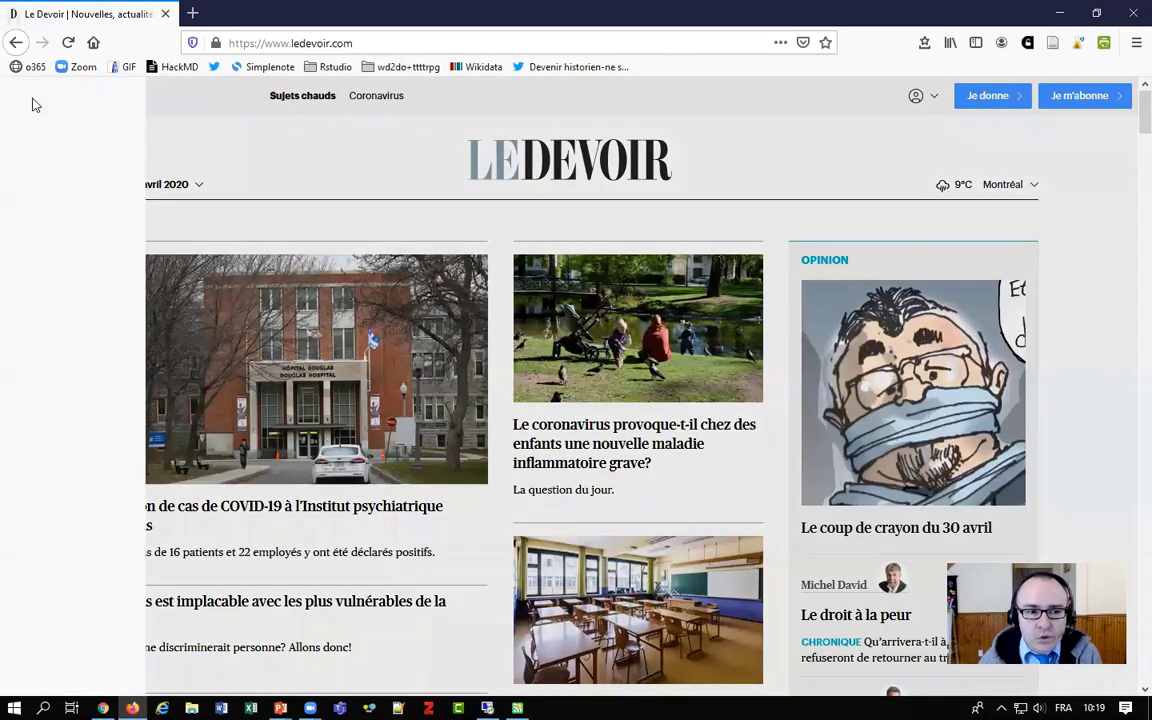
click(88, 366)
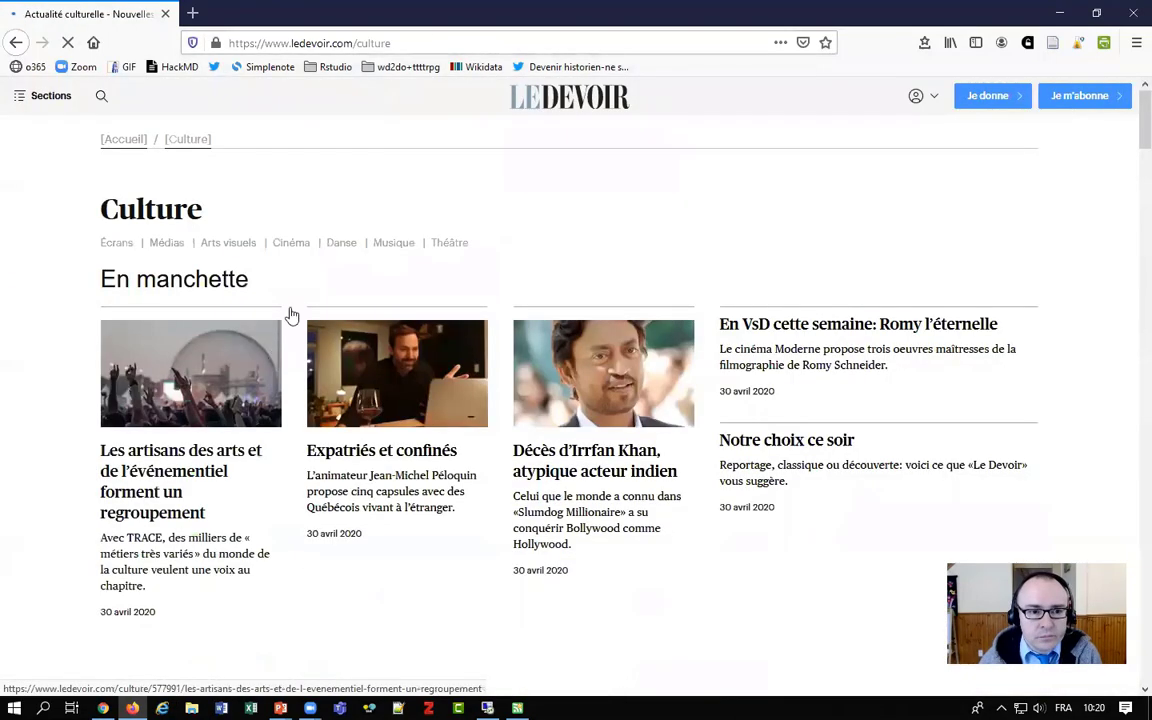
click(344, 248)
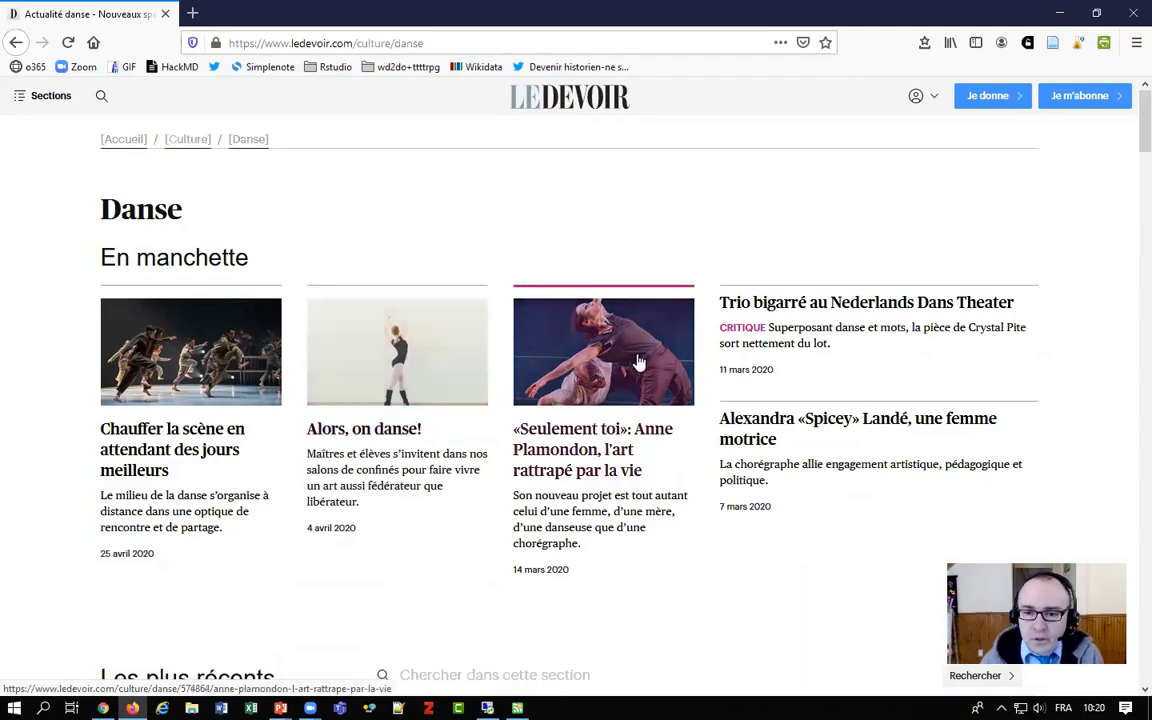
Step: Open the Flux RSS page linked in the footer of the Danse page
scroll(1130, 134, down, 4)
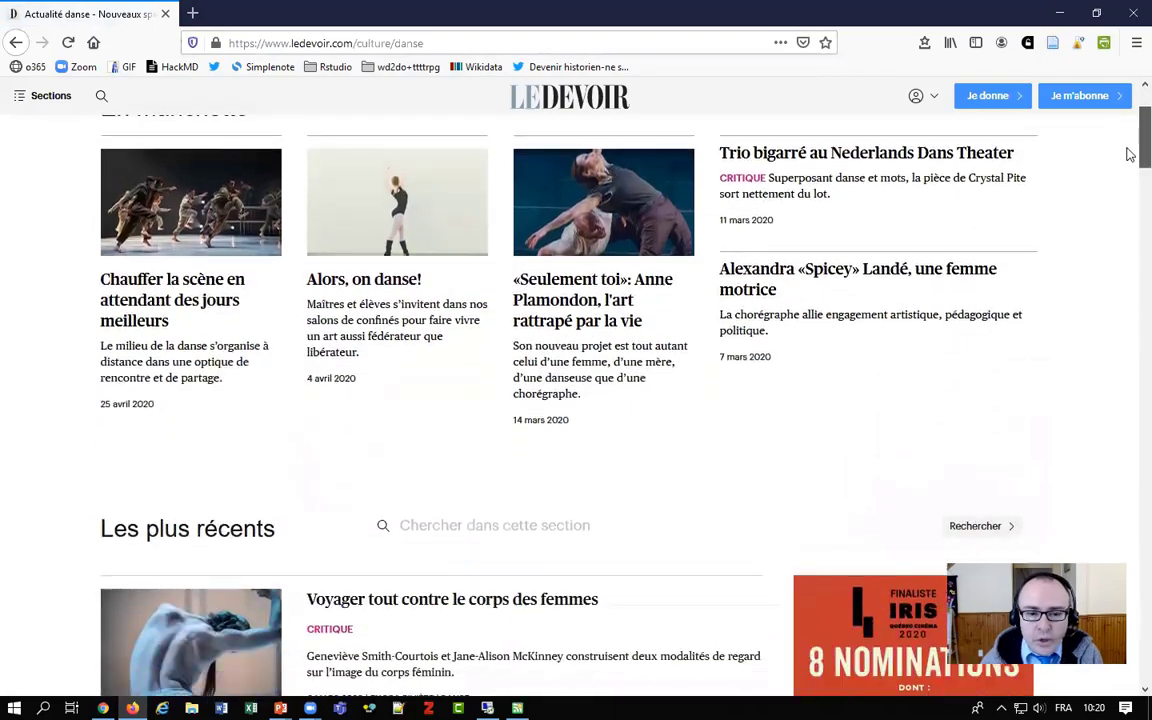
drag(1130, 178, 1126, 527)
scroll(1016, 390, down, 15)
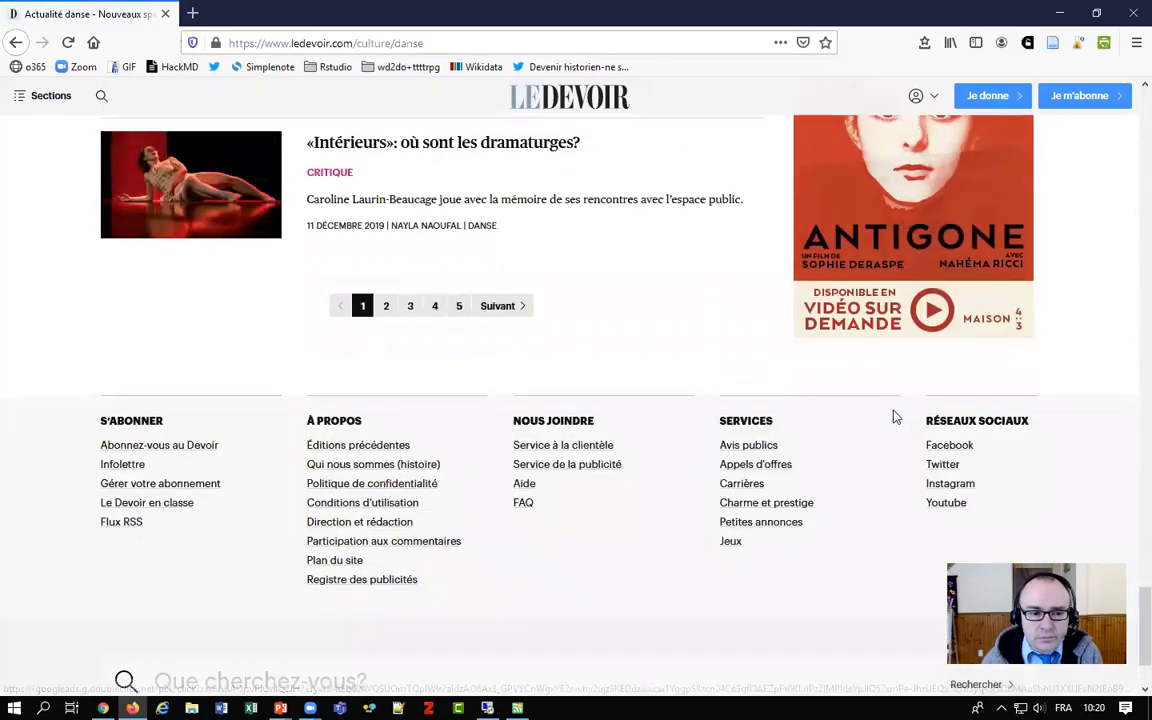
scroll(730, 422, down, 2)
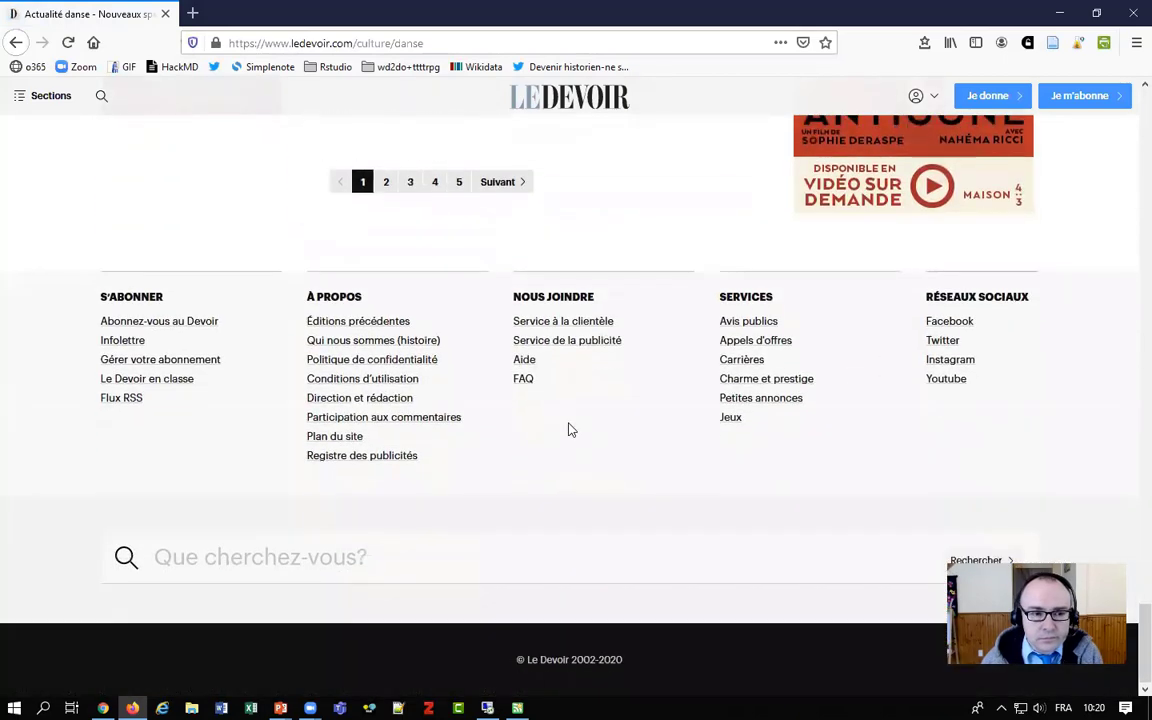
click(130, 403)
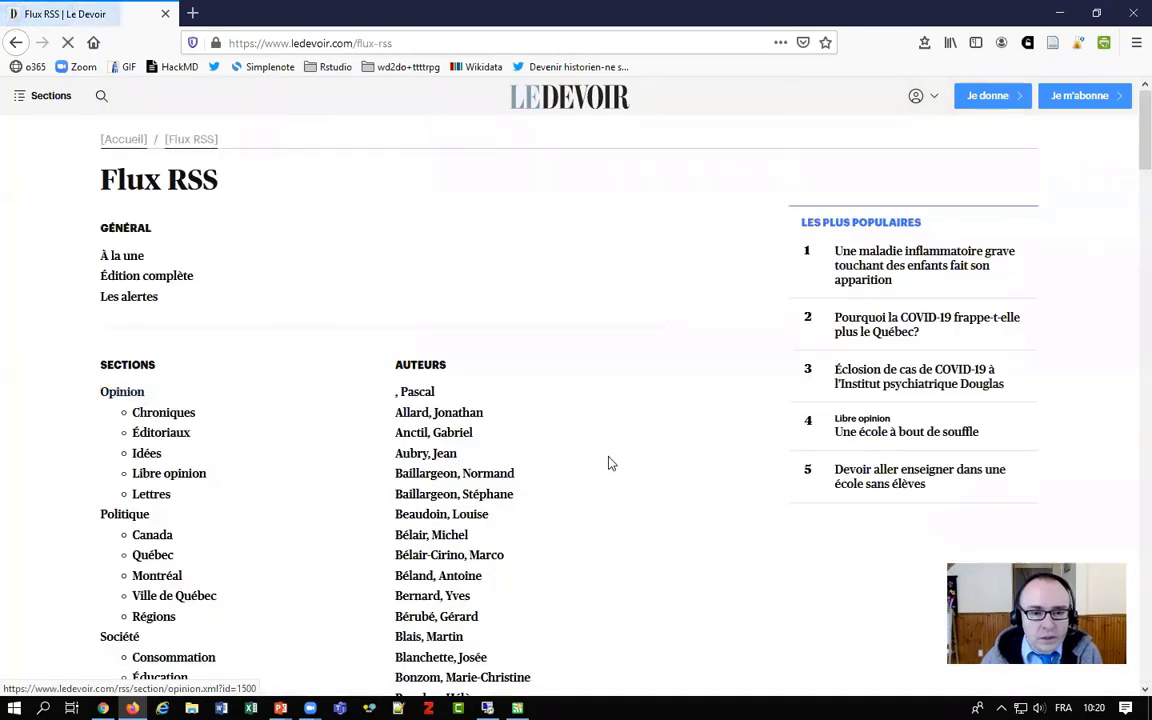
Step: Open the Danse feed listed under Culture and copy its web address
scroll(587, 449, down, 4)
scroll(587, 449, down, 5)
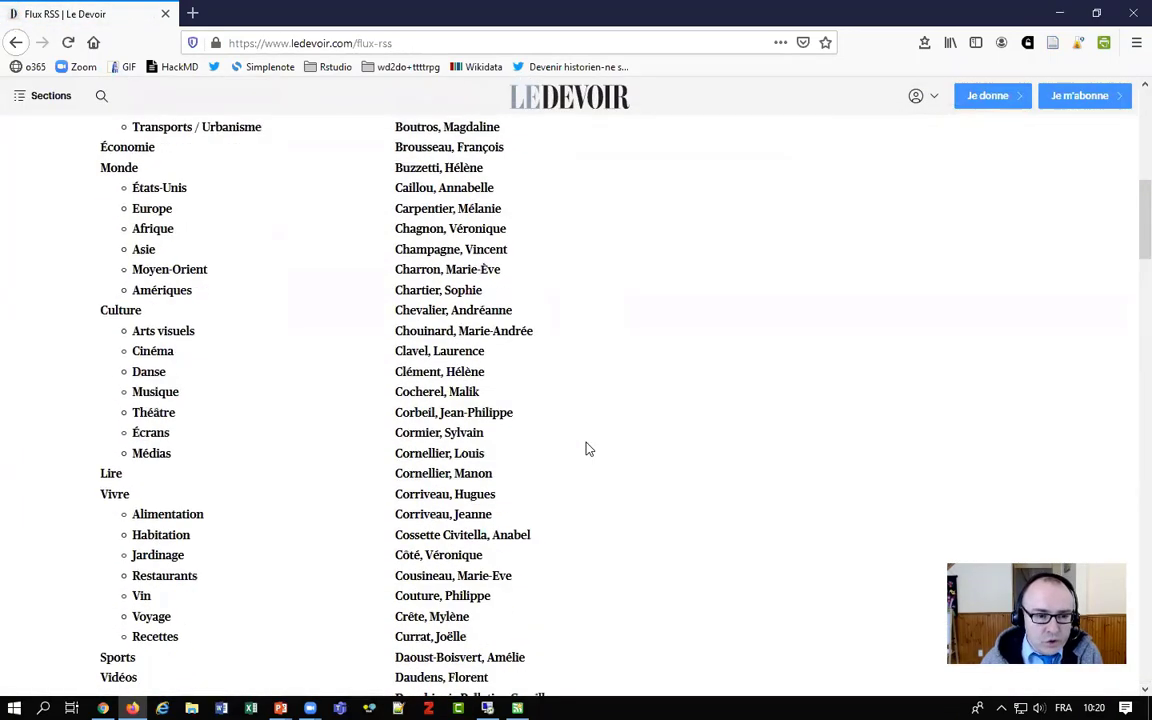
click(143, 381)
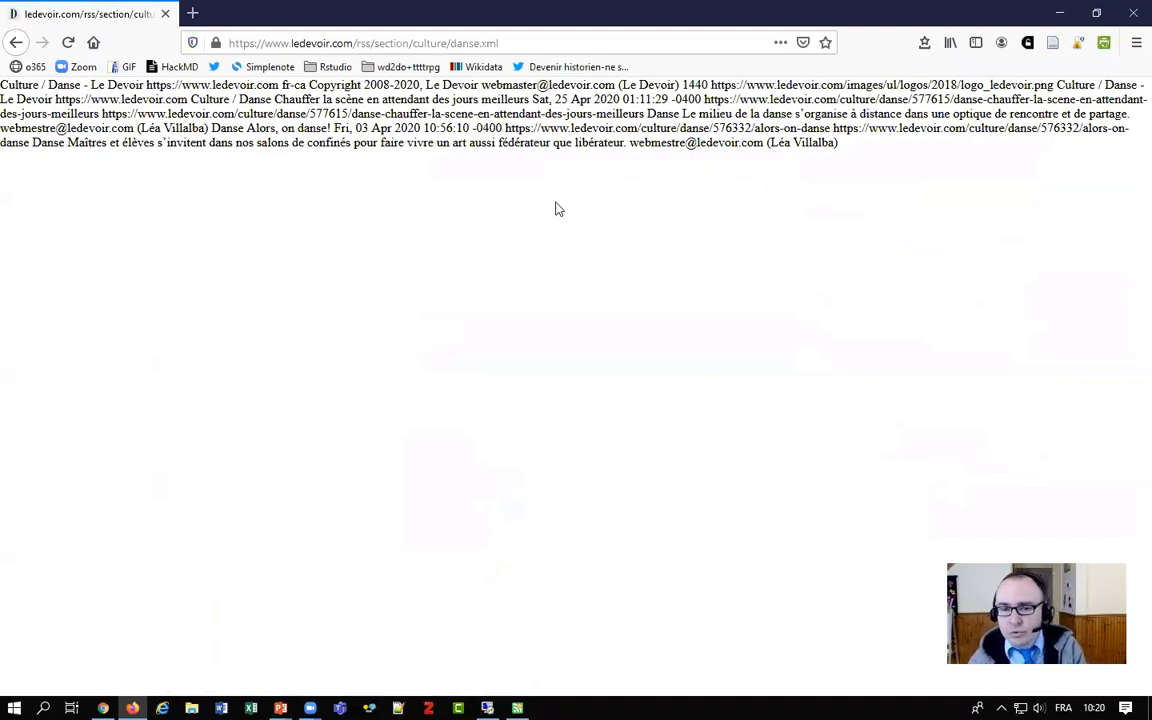
click(544, 42)
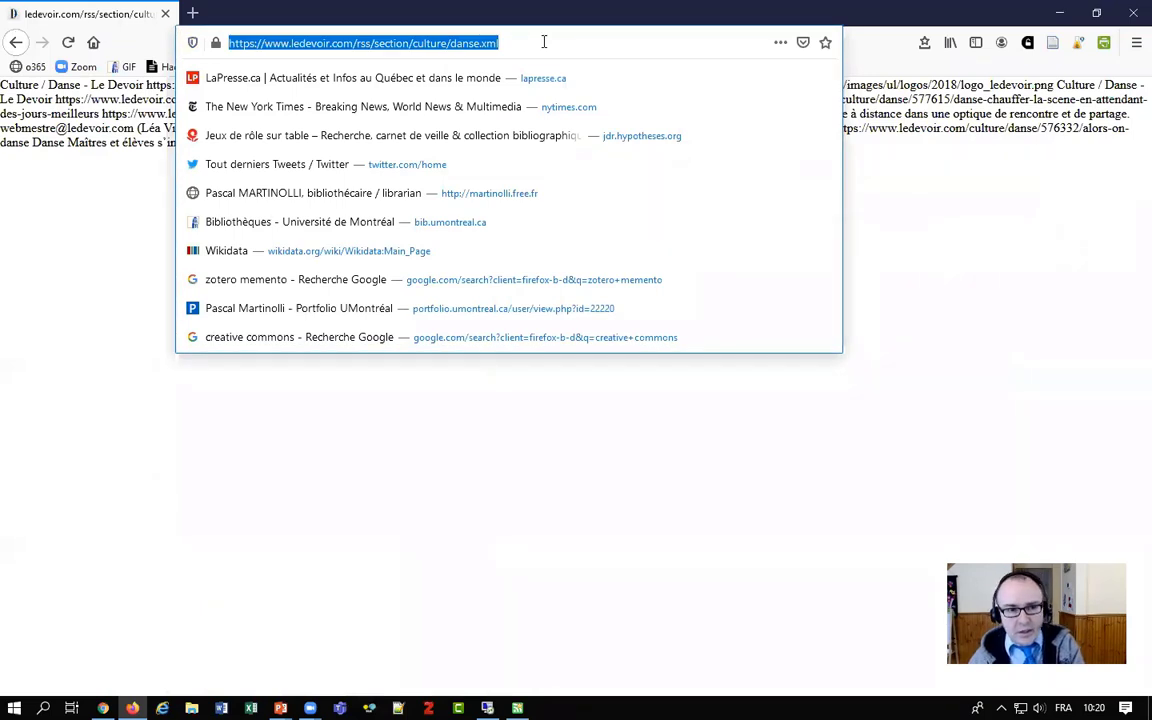
right_click(476, 44)
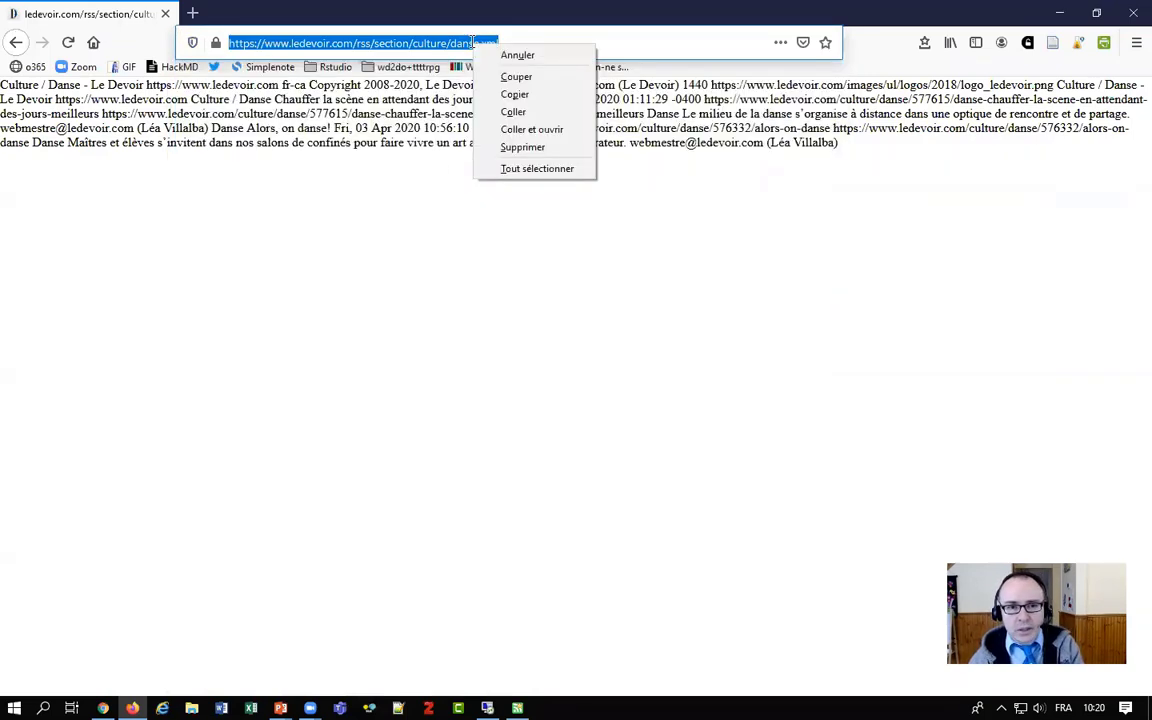
click(517, 96)
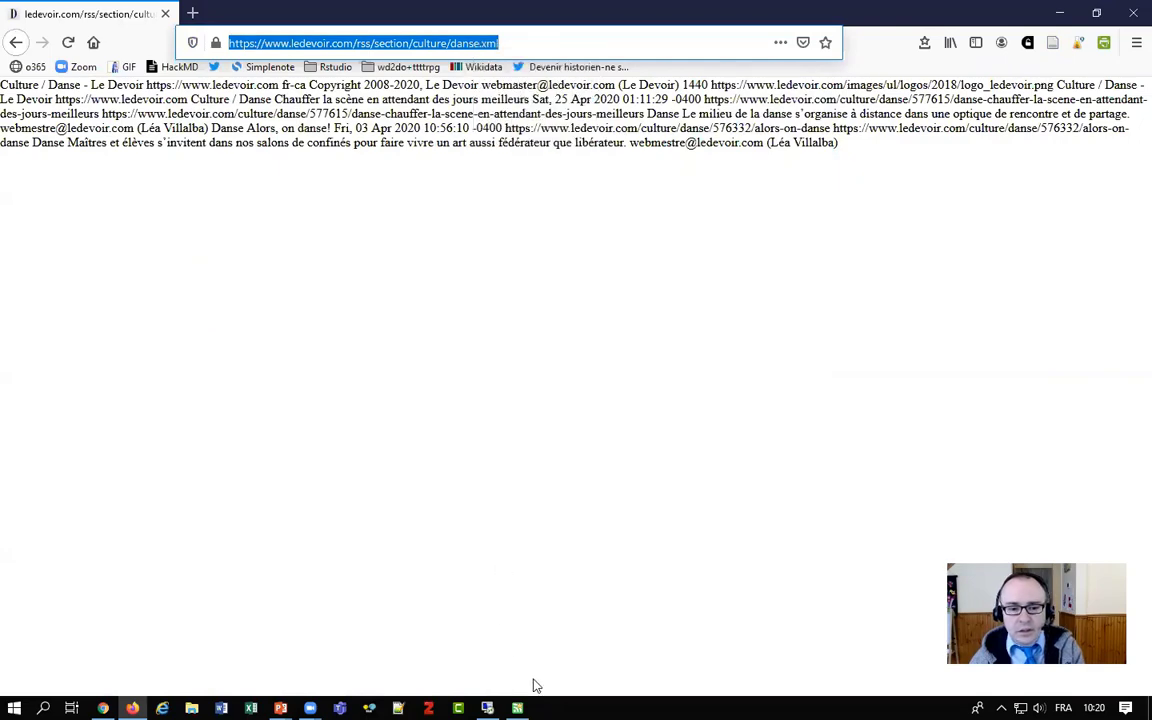
Step: Switch to QuiteRSS and add the copied Danse feed under Tous les flux, creating a folder named danse inside RechercheA
click(517, 708)
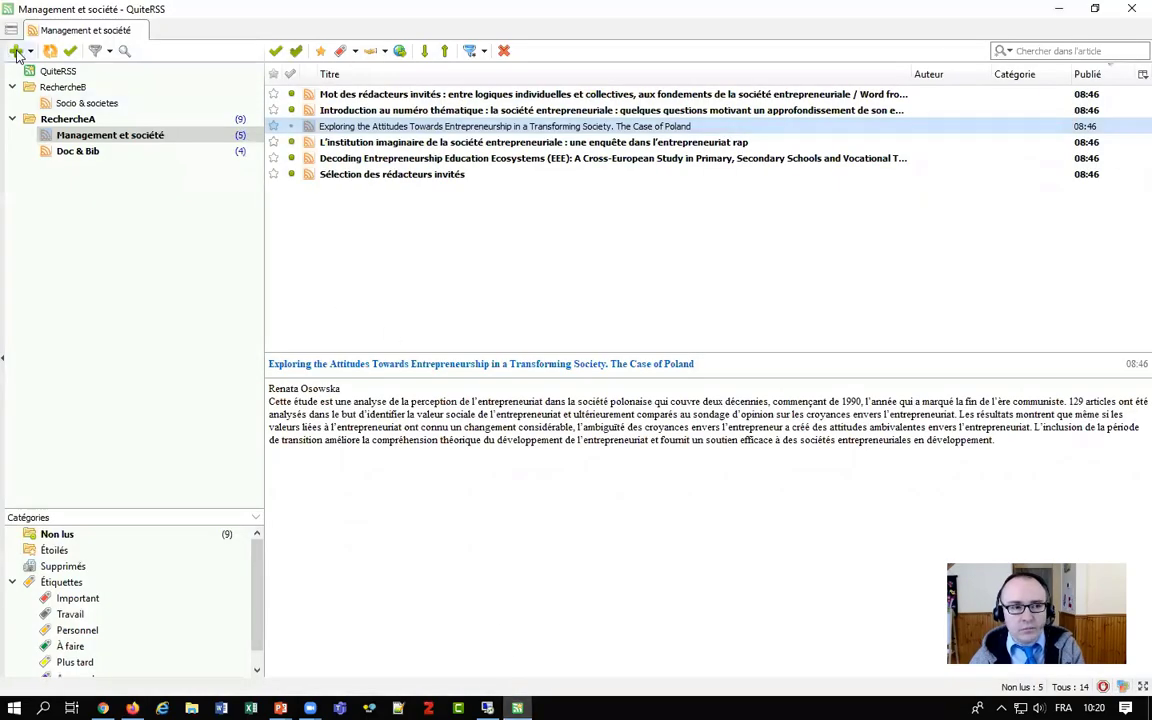
click(16, 51)
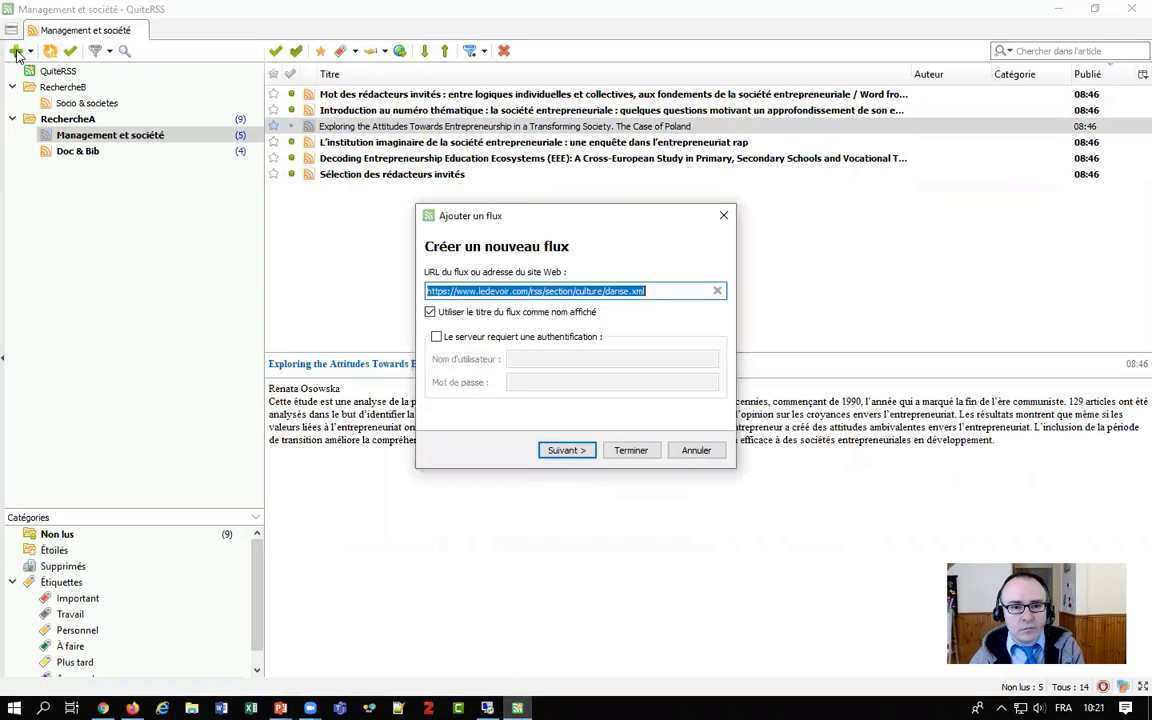
click(568, 451)
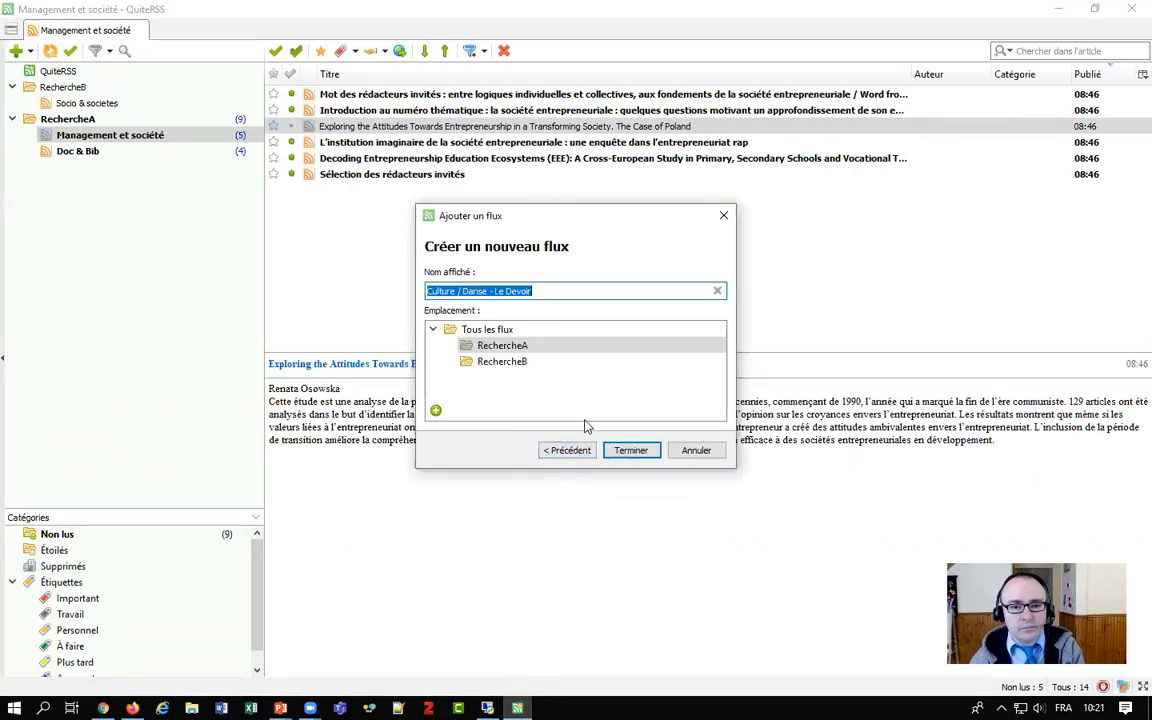
click(435, 411)
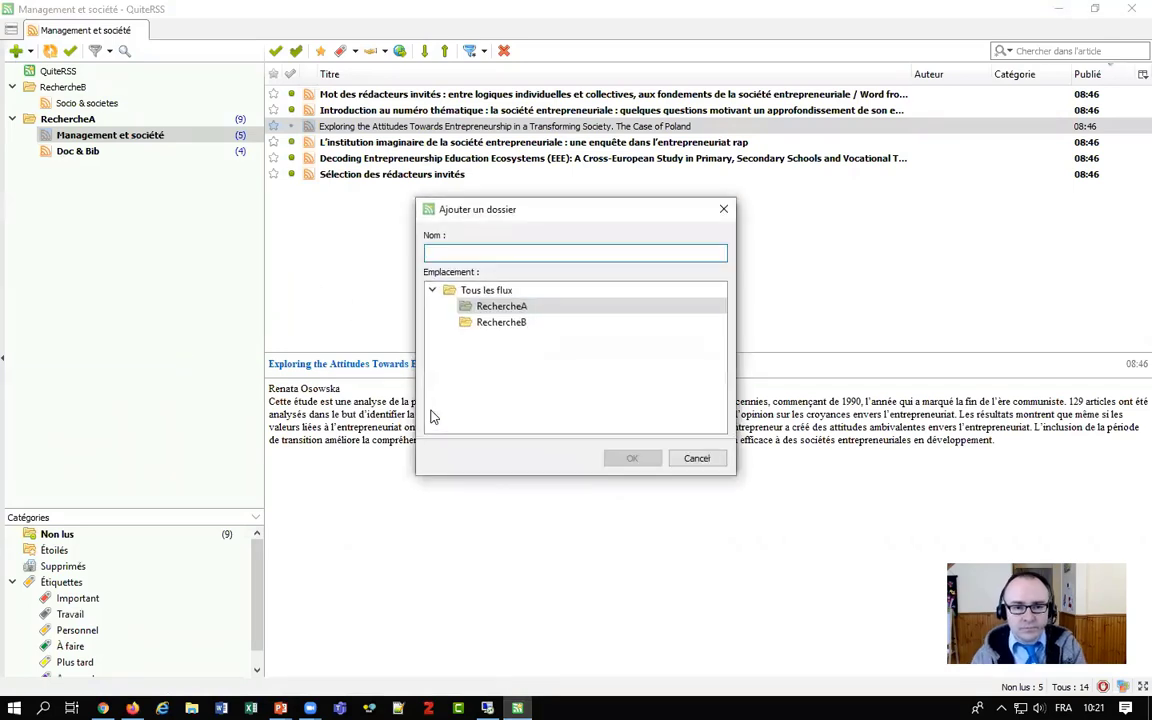
text(danse)
key(Return)
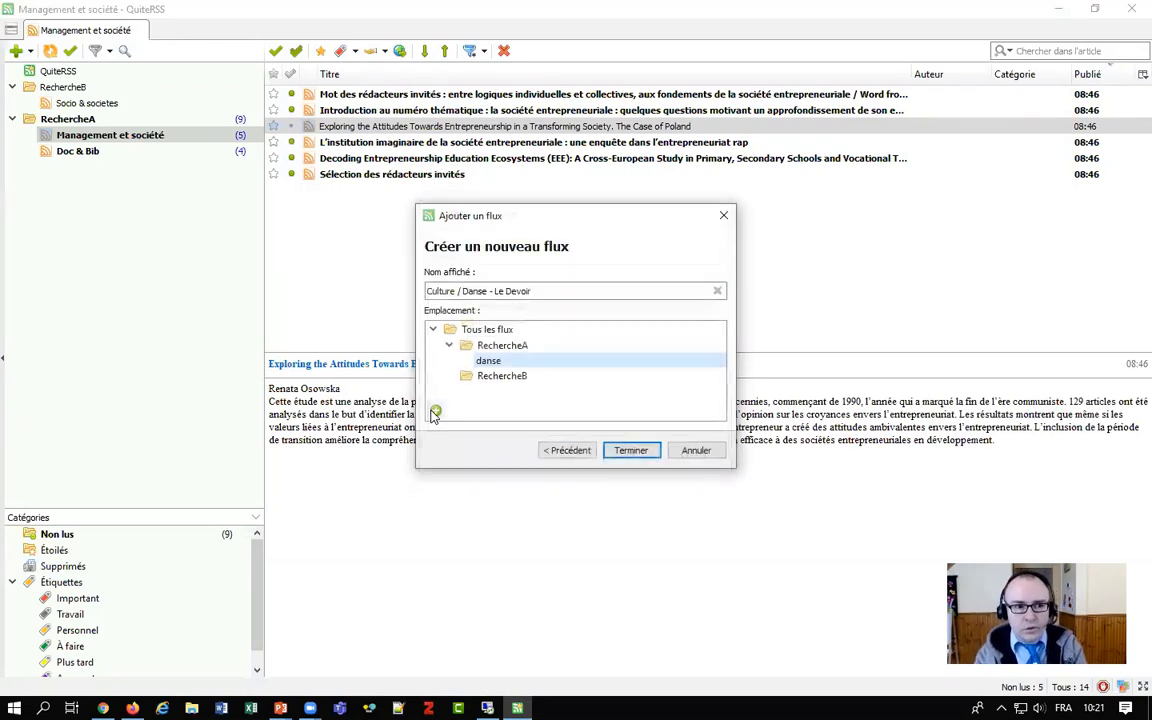
click(489, 333)
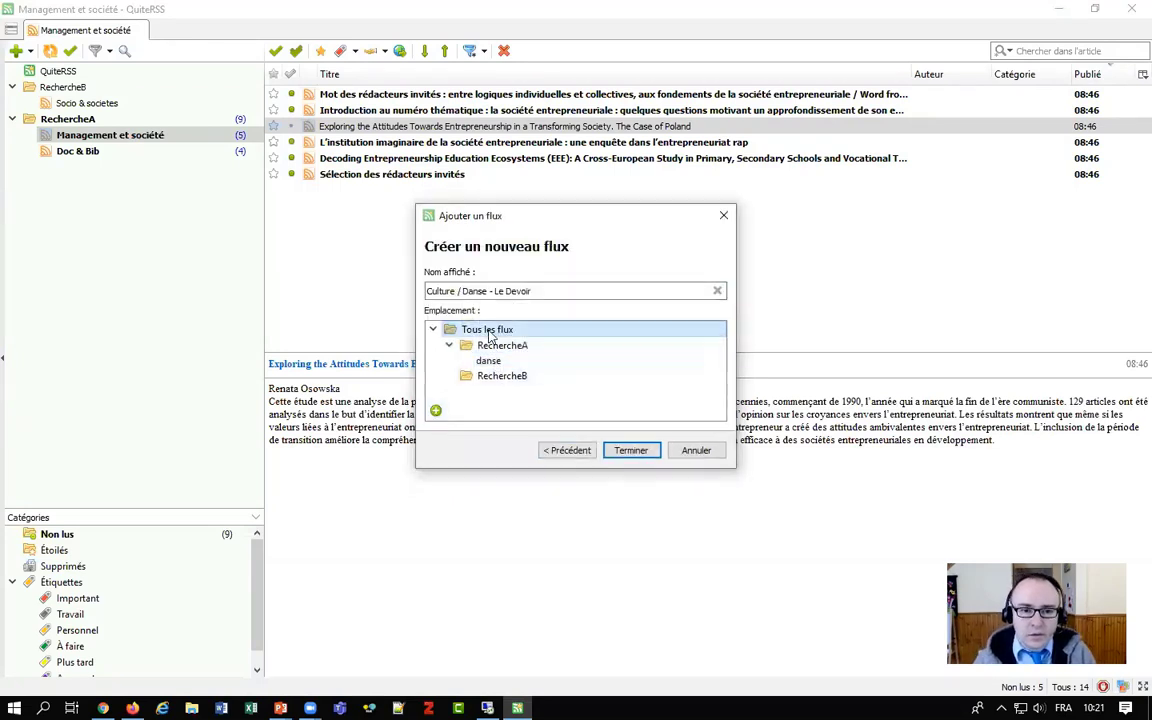
click(631, 450)
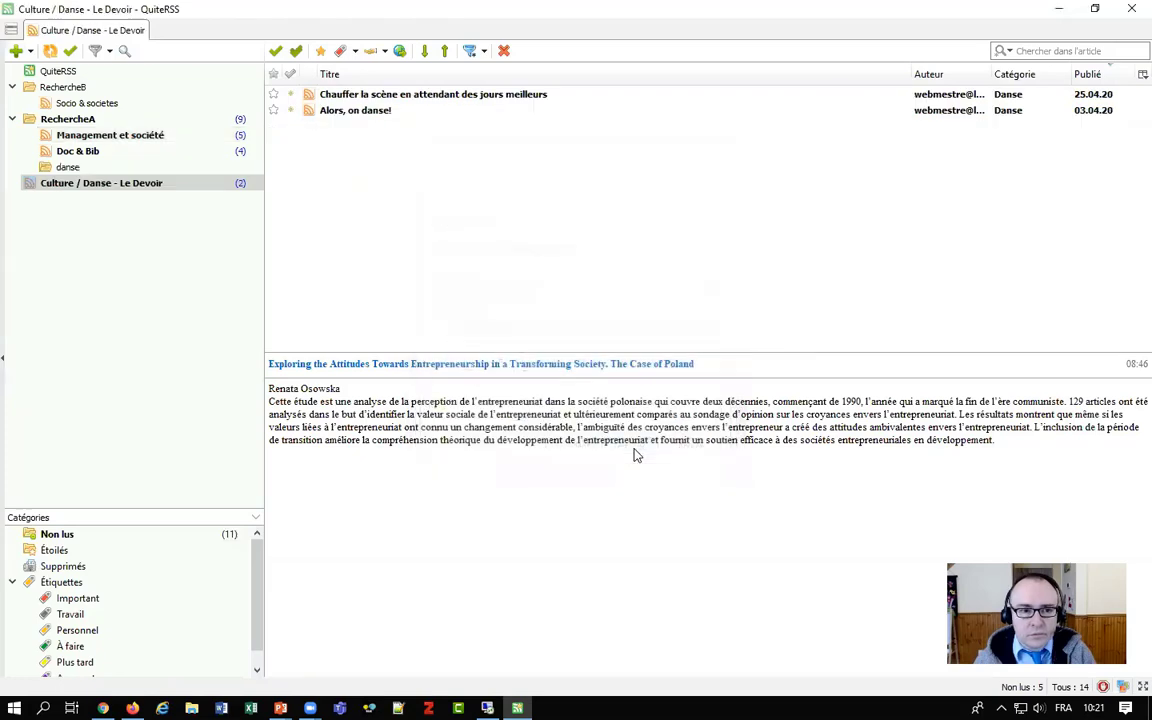
Step: Move the danse folder out of RechercheA to the top level and place the Culture / Danse - Le Devoir feed inside it
click(68, 167)
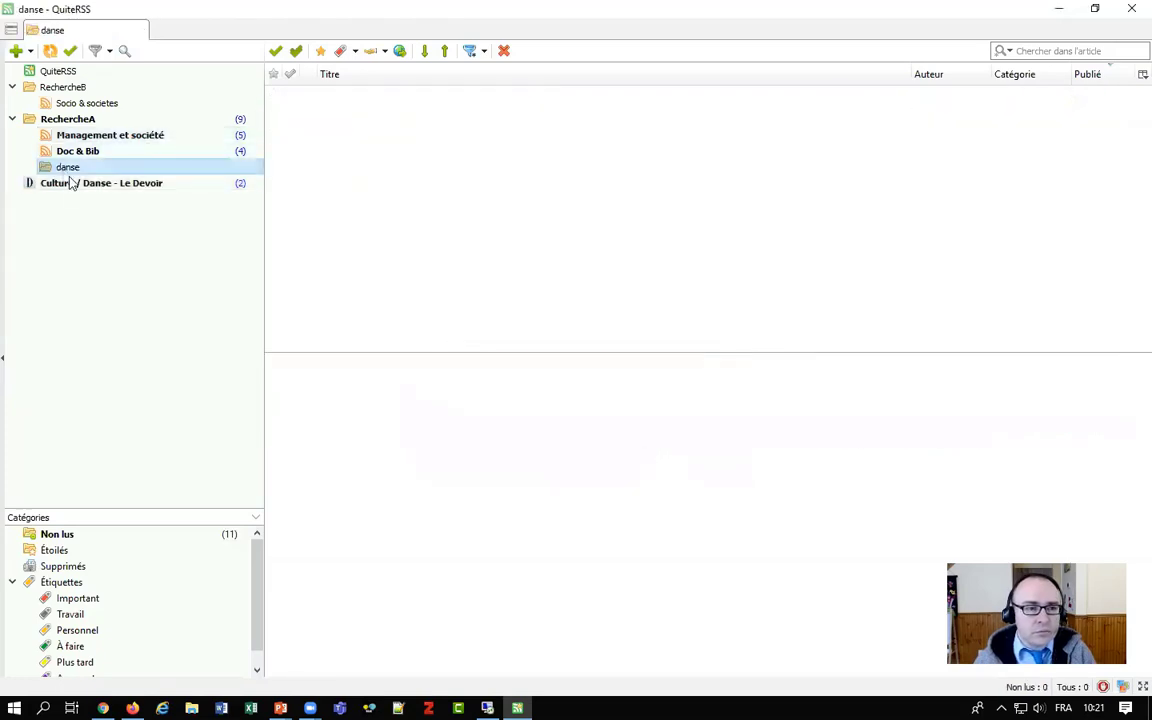
drag(72, 183, 50, 93)
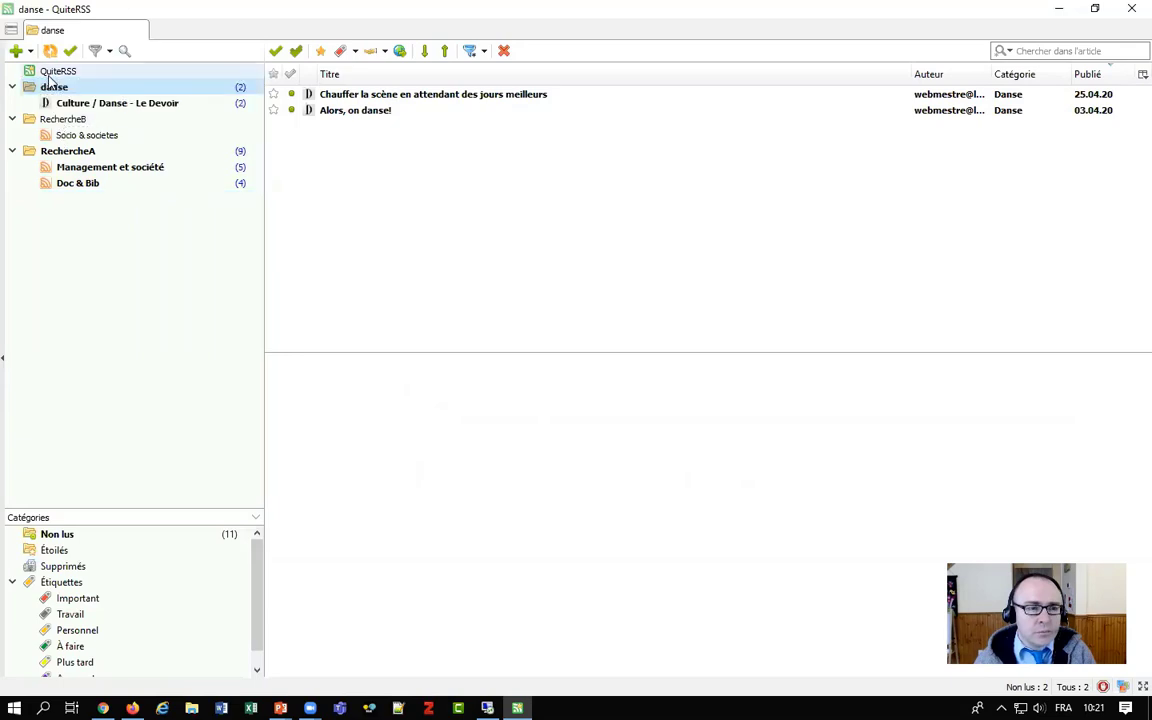
Step: Open the Culture / Danse - Le Devoir feed and read "Alors, on danse!" and "Chauffer la scène en attendant des jours meilleurs"
click(86, 105)
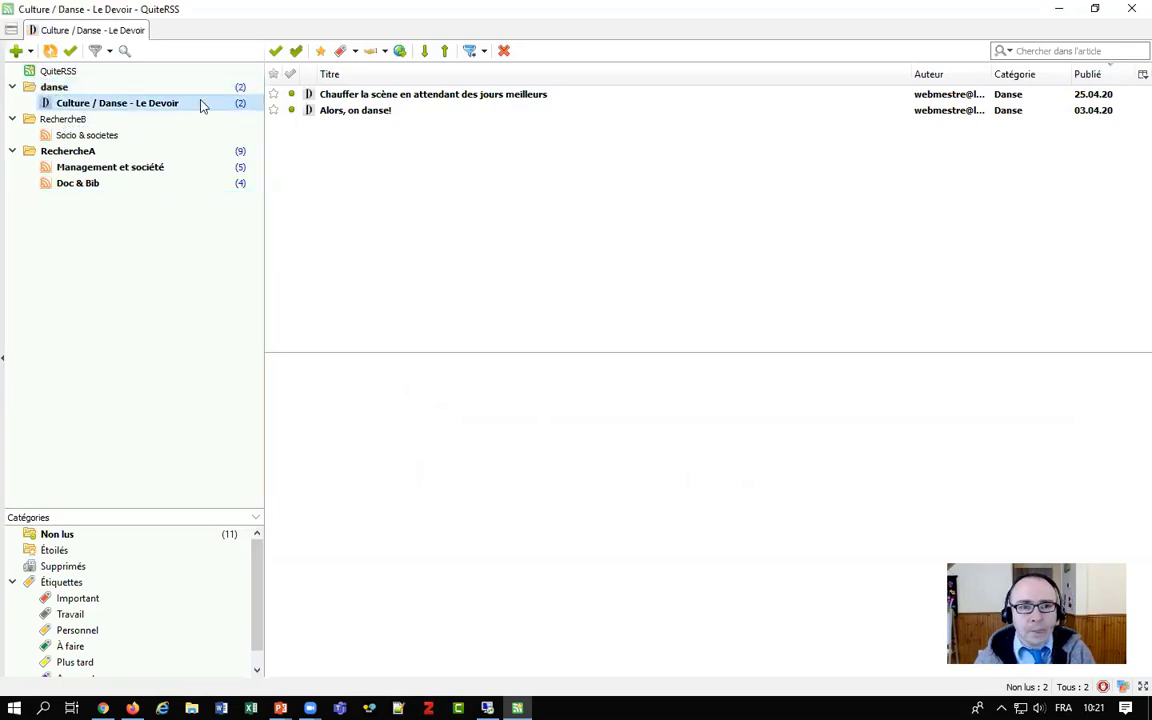
click(410, 111)
click(419, 94)
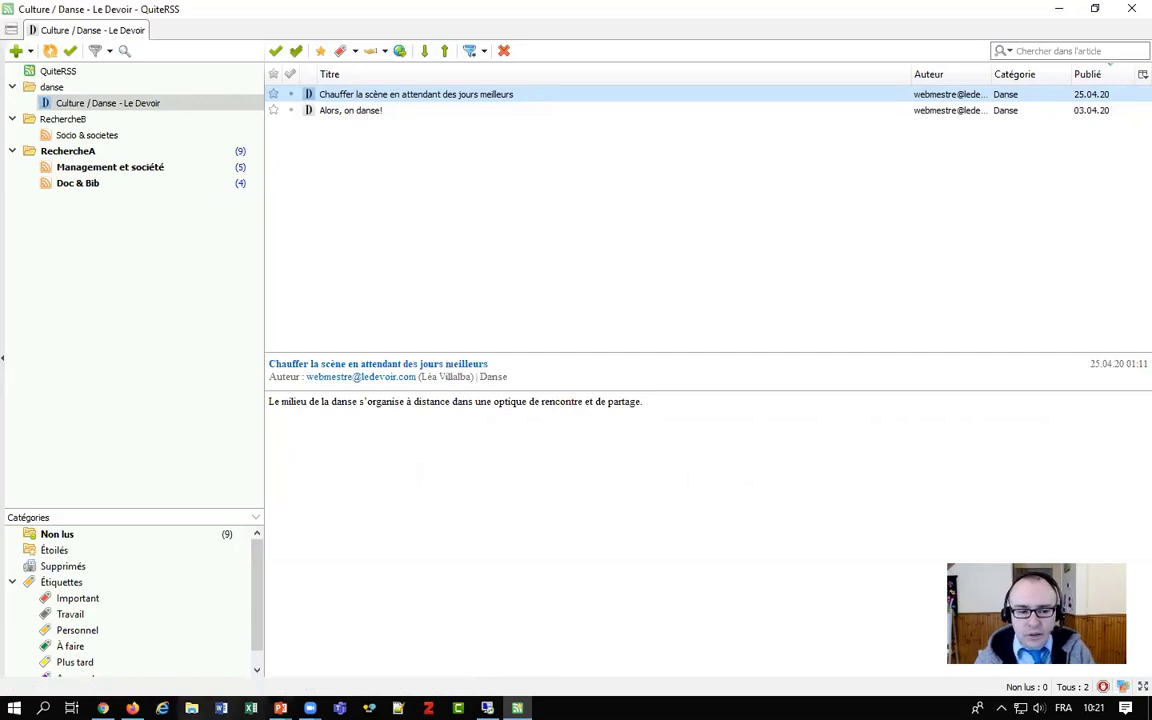
Step: Switch to Firefox and view the raw content of the Danse feed page
mouse_move(132, 708)
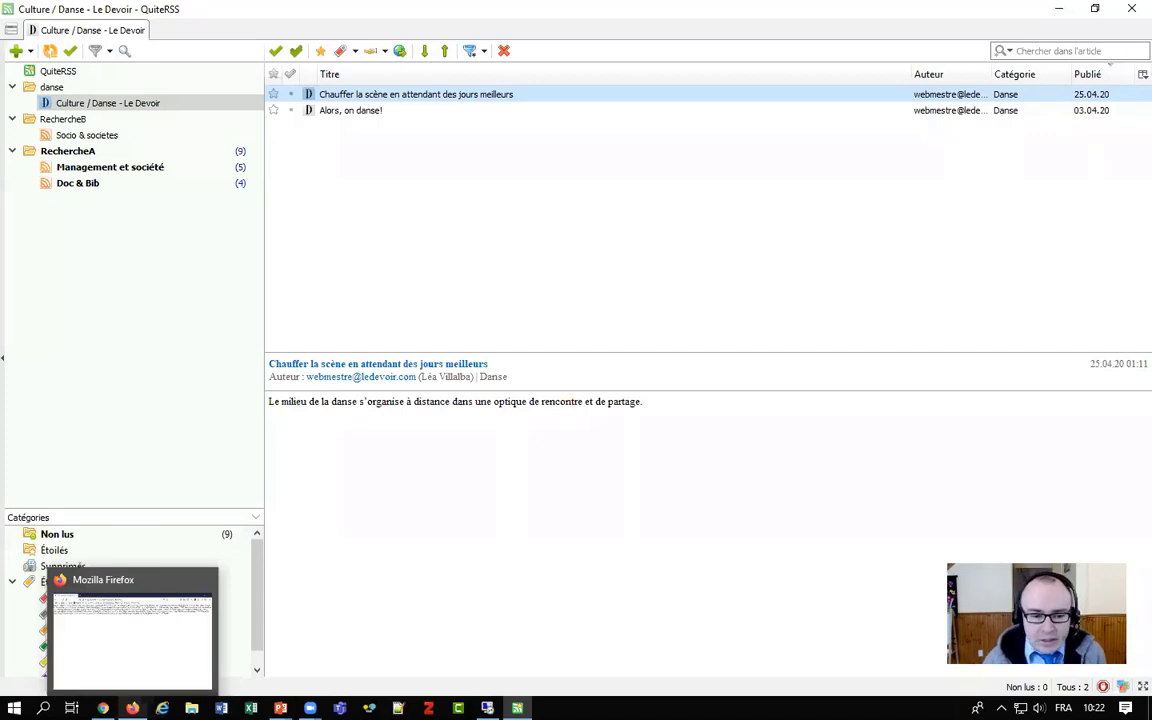
click(133, 635)
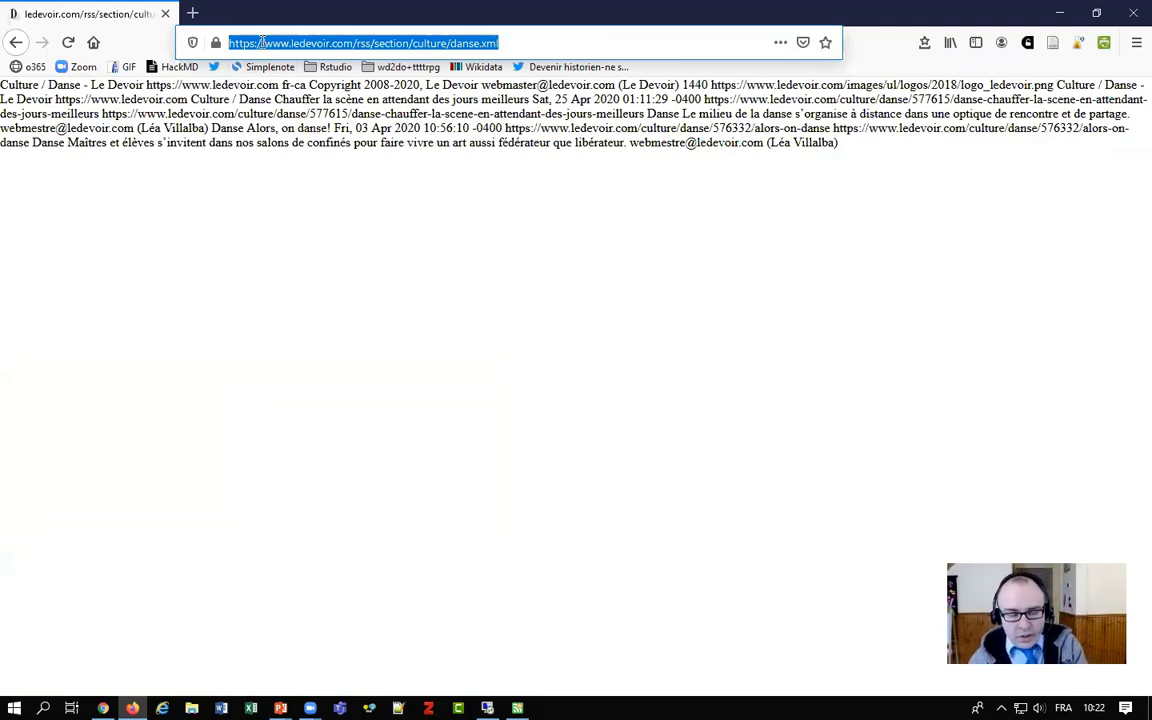
click(326, 171)
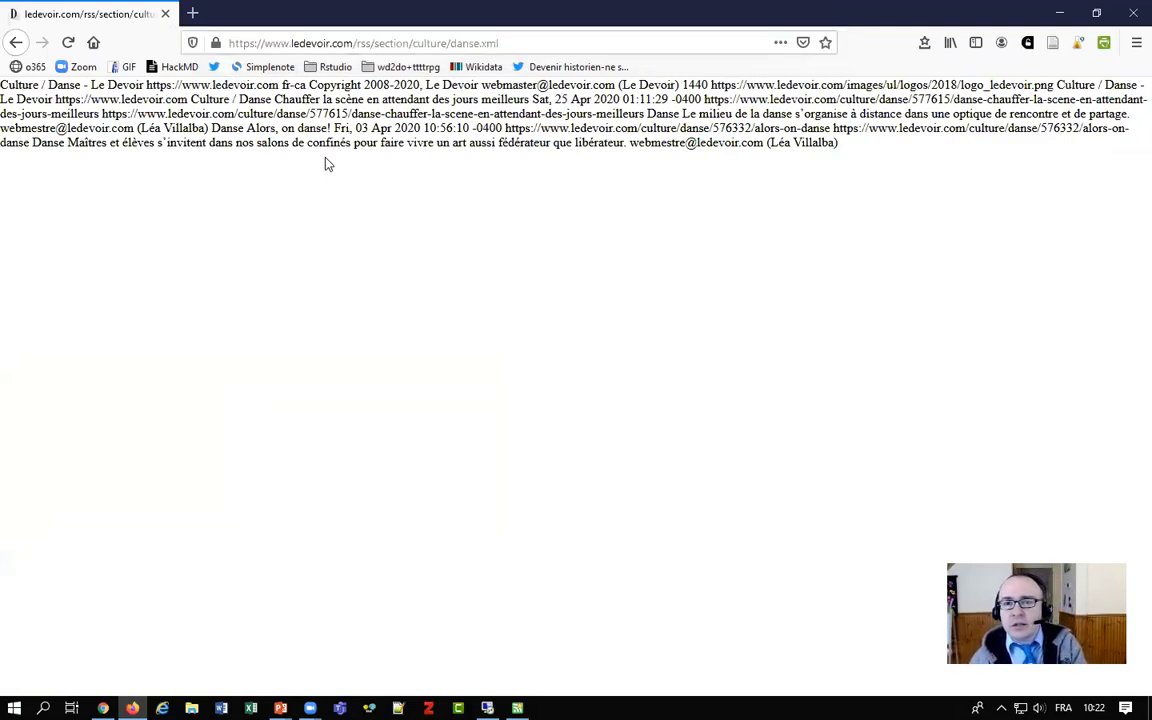
click(103, 708)
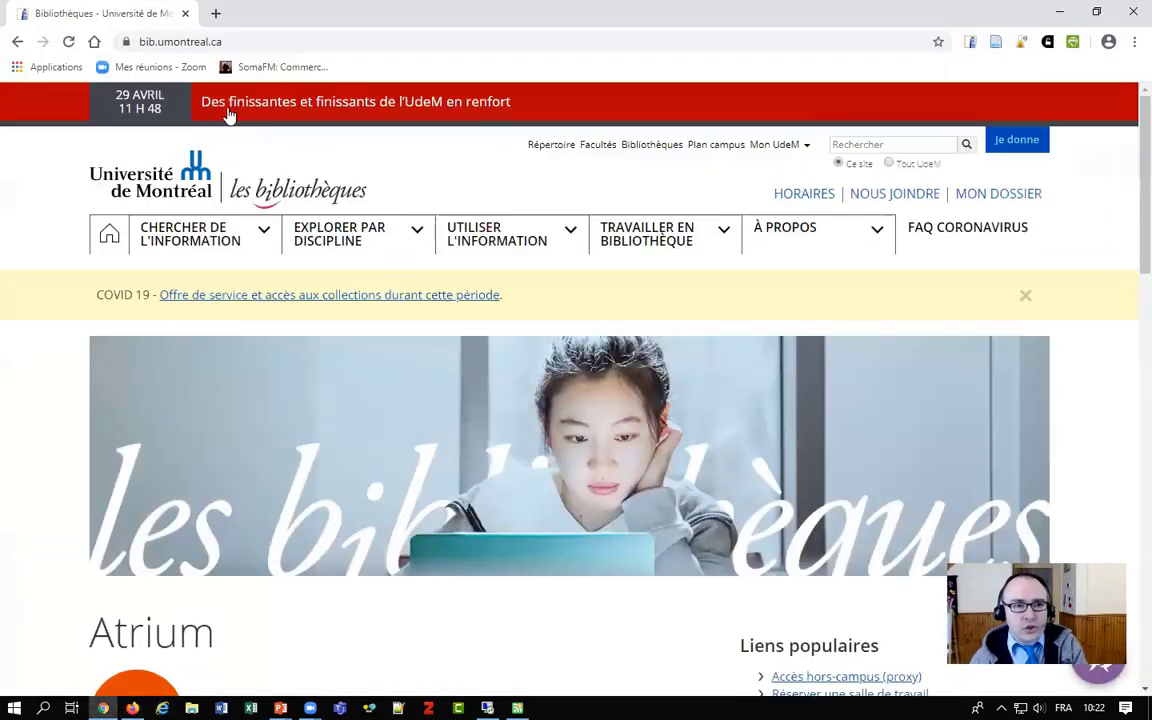
click(257, 41)
text(https://www.ledevoir.com/rss/section/culture/danse.xml)
key(Return)
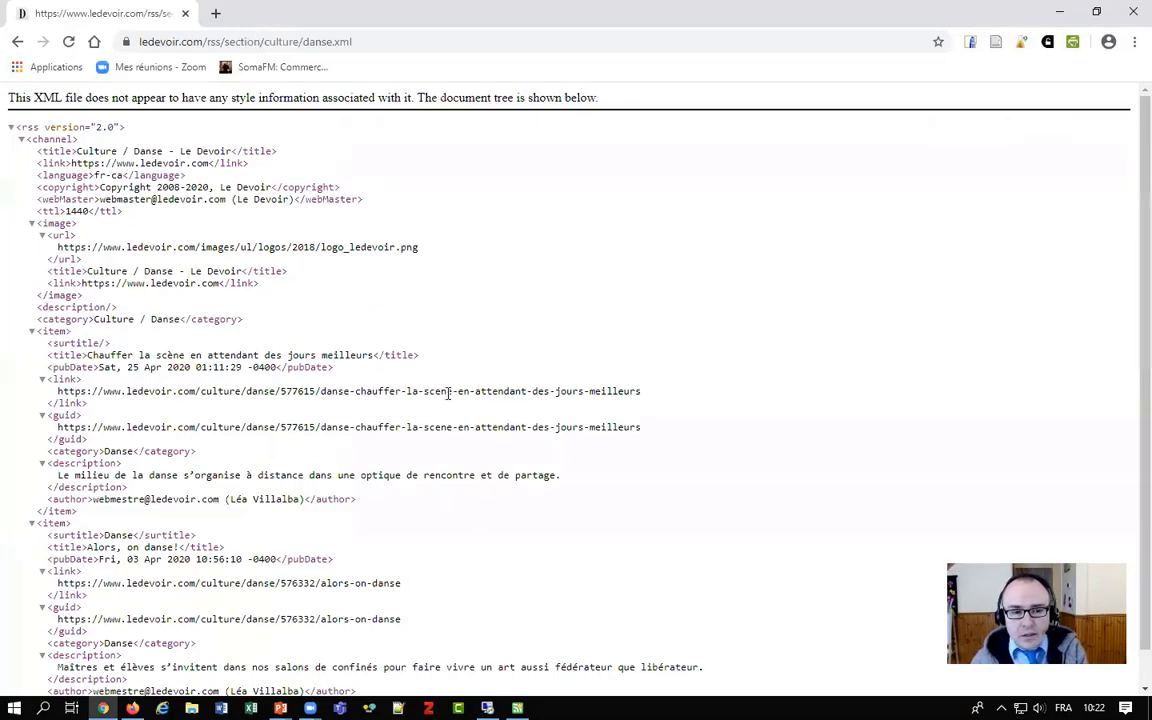
Step: Look over the Danse feed's XML structure and switch to the PowerPoint slide show
scroll(450, 391, down, 1)
scroll(448, 393, up, 1)
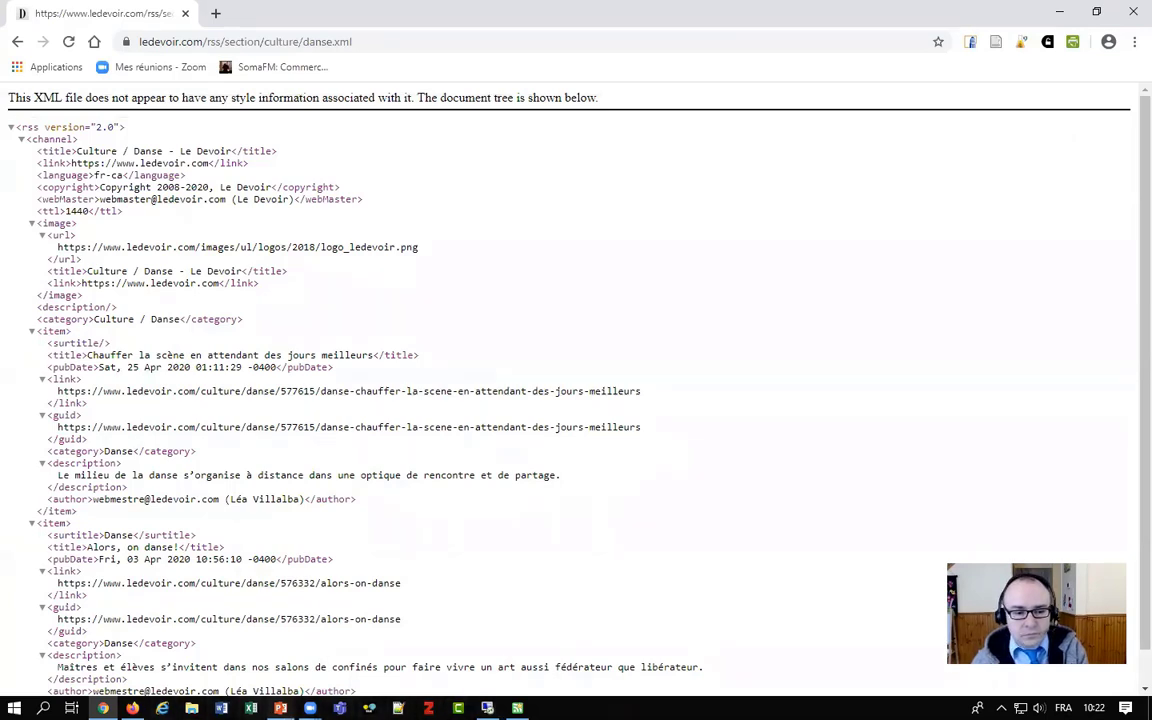
mouse_move(280, 708)
click(342, 636)
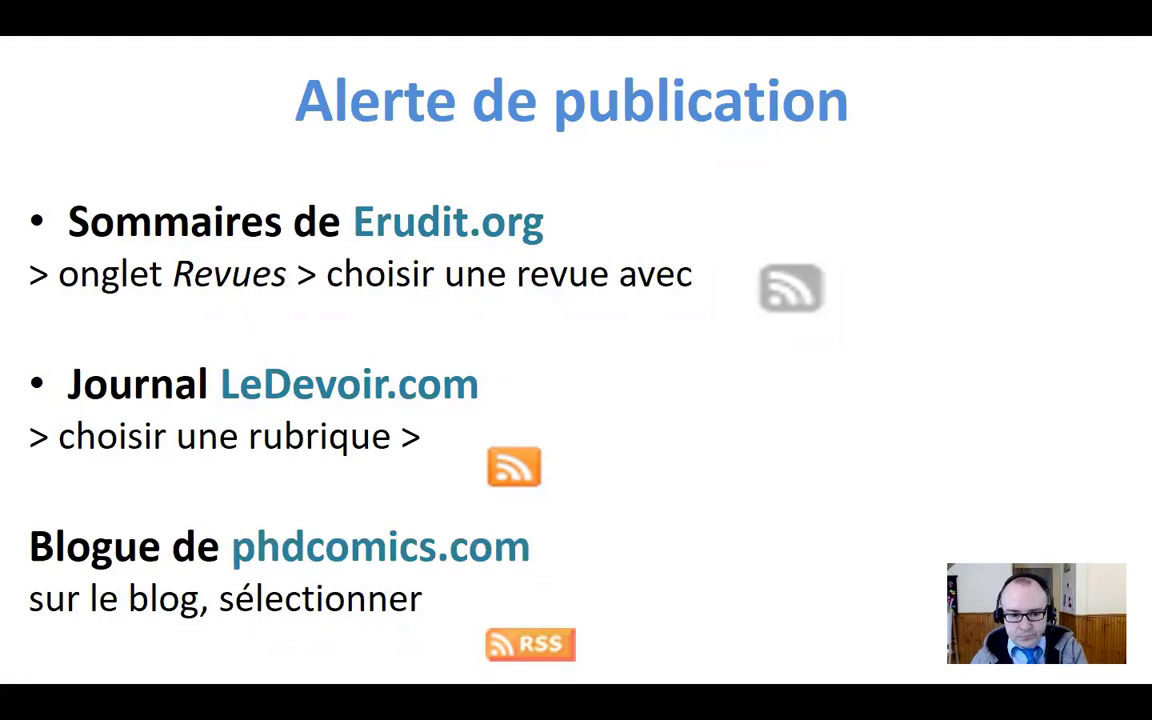
Step: Switch to Firefox, search the web for phdcomics and open the PHD Comics site
key(super)
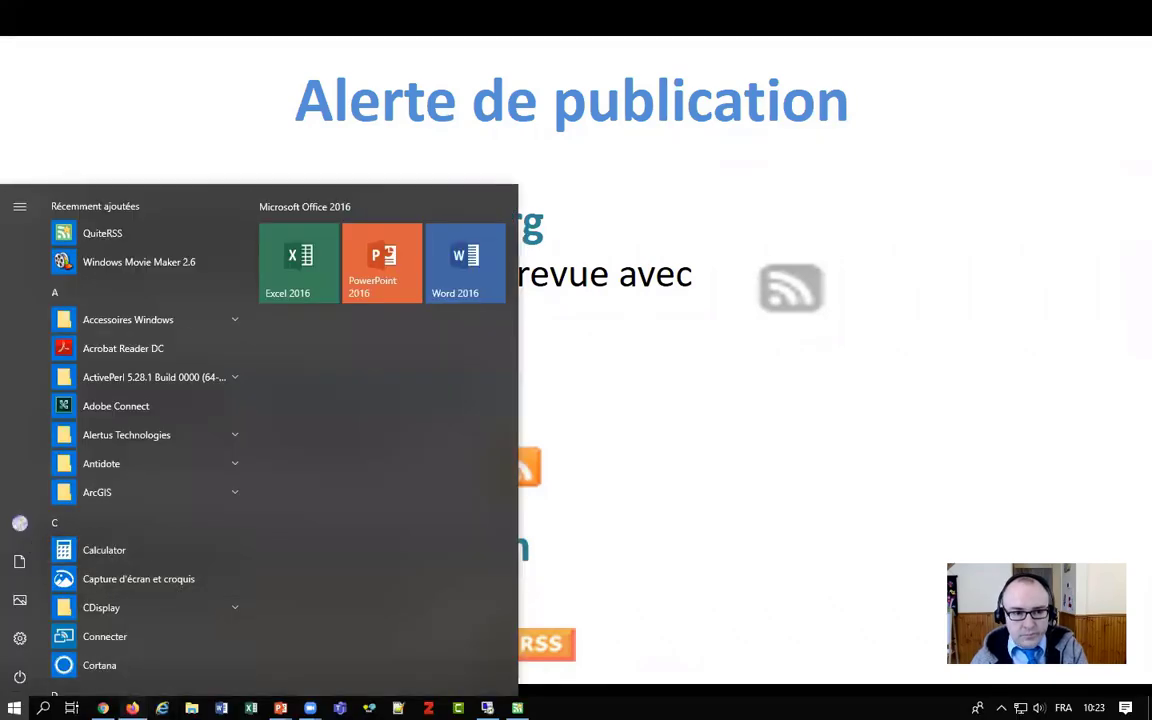
click(132, 708)
click(270, 44)
text(phdcomics)
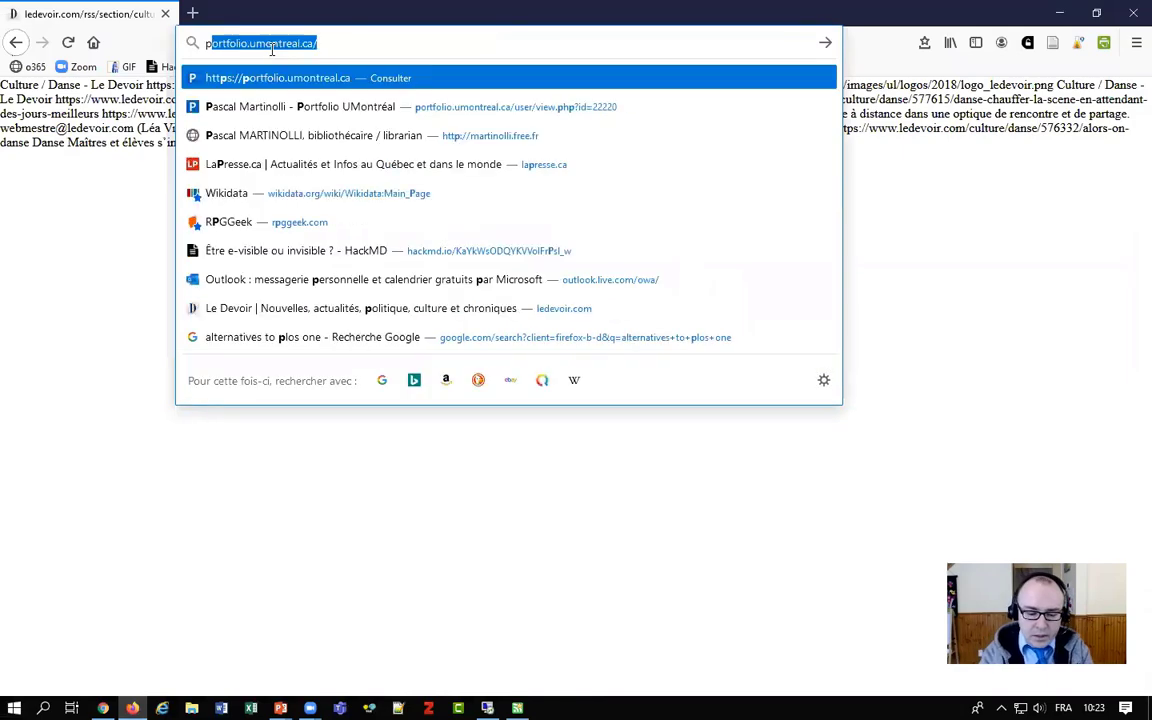
key(Return)
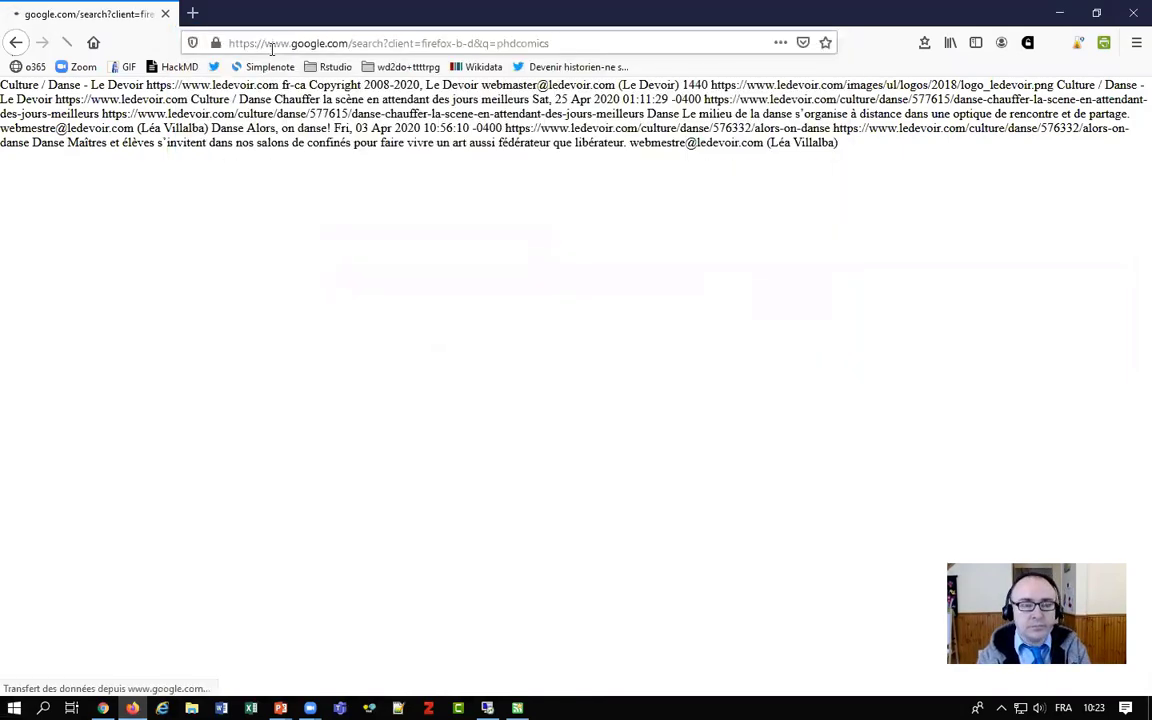
click(333, 248)
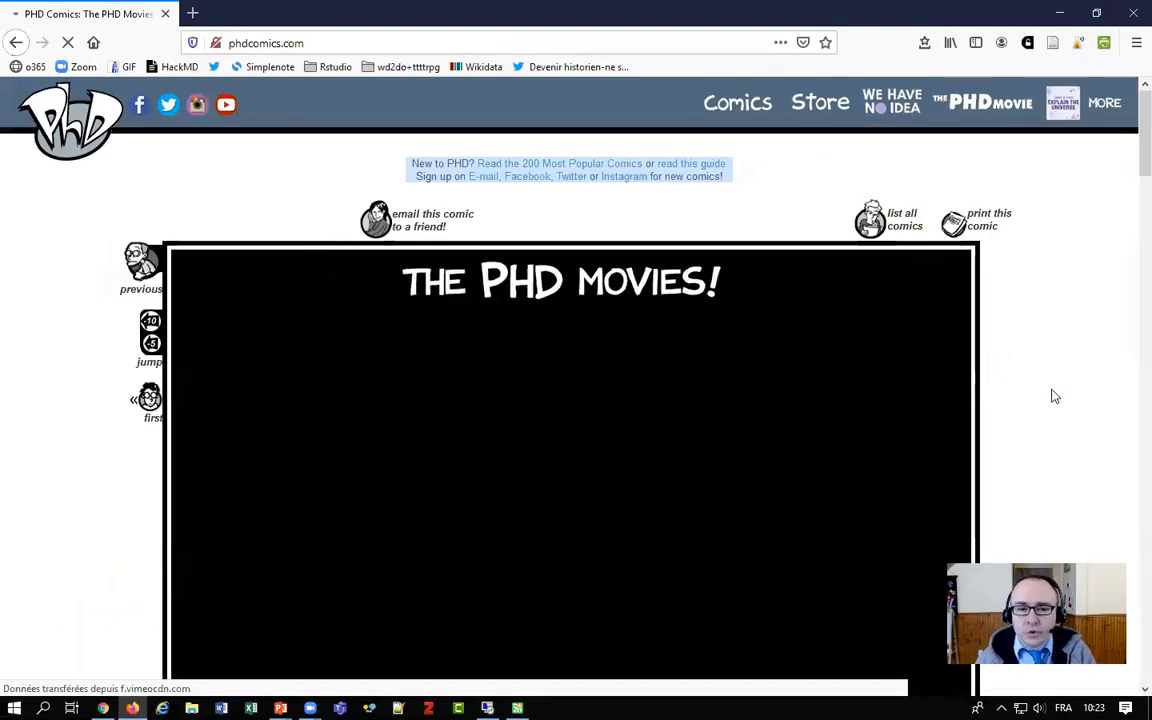
Step: Look through the PHD Comics home page for its content and subscription options
scroll(1053, 396, down, 1)
scroll(1053, 396, down, 3)
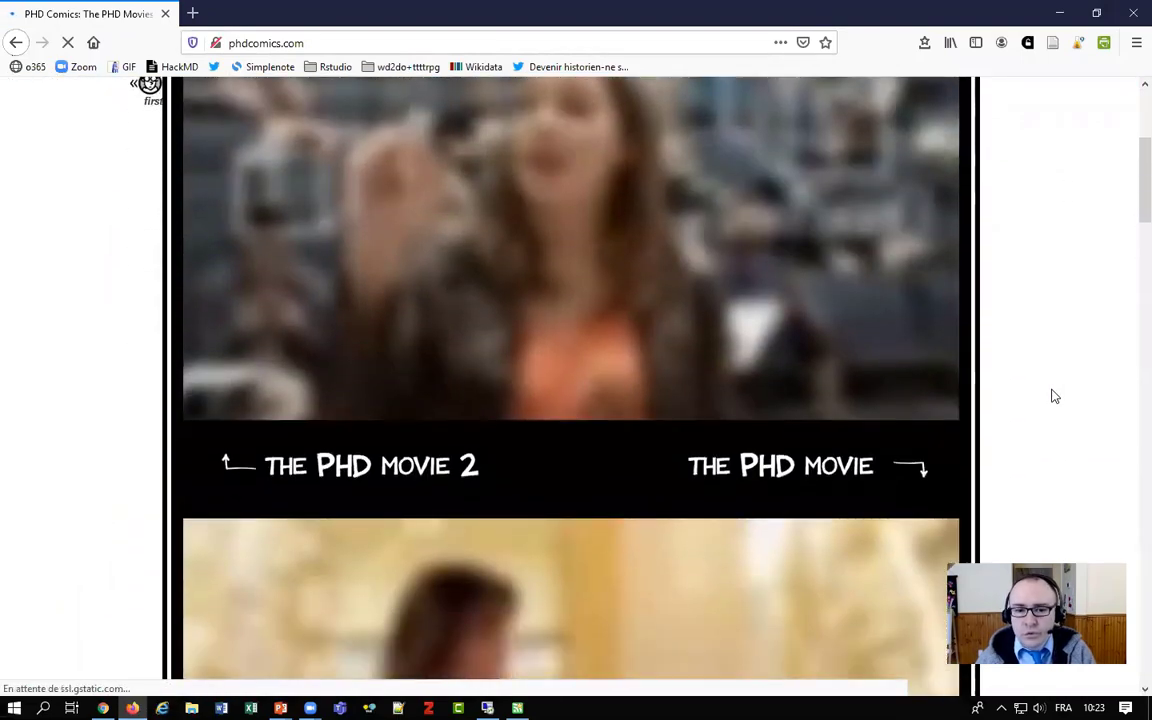
scroll(1053, 396, down, 4)
scroll(1053, 396, down, 6)
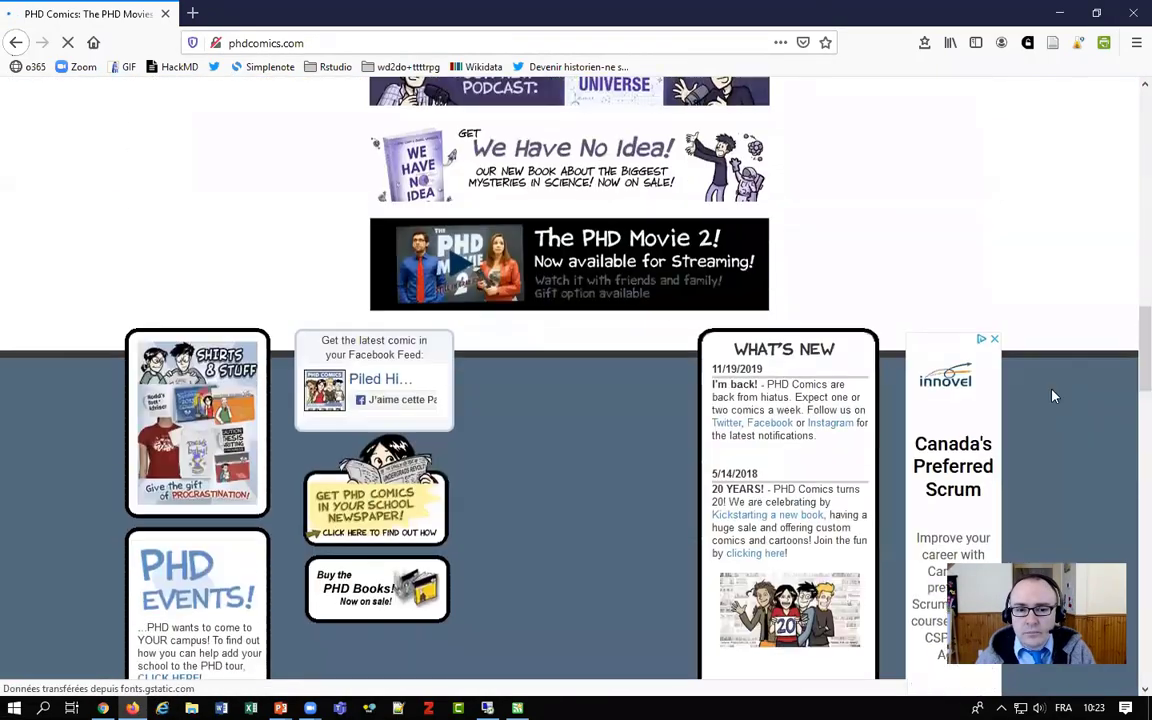
scroll(1049, 322, up, 9)
scroll(1049, 322, up, 6)
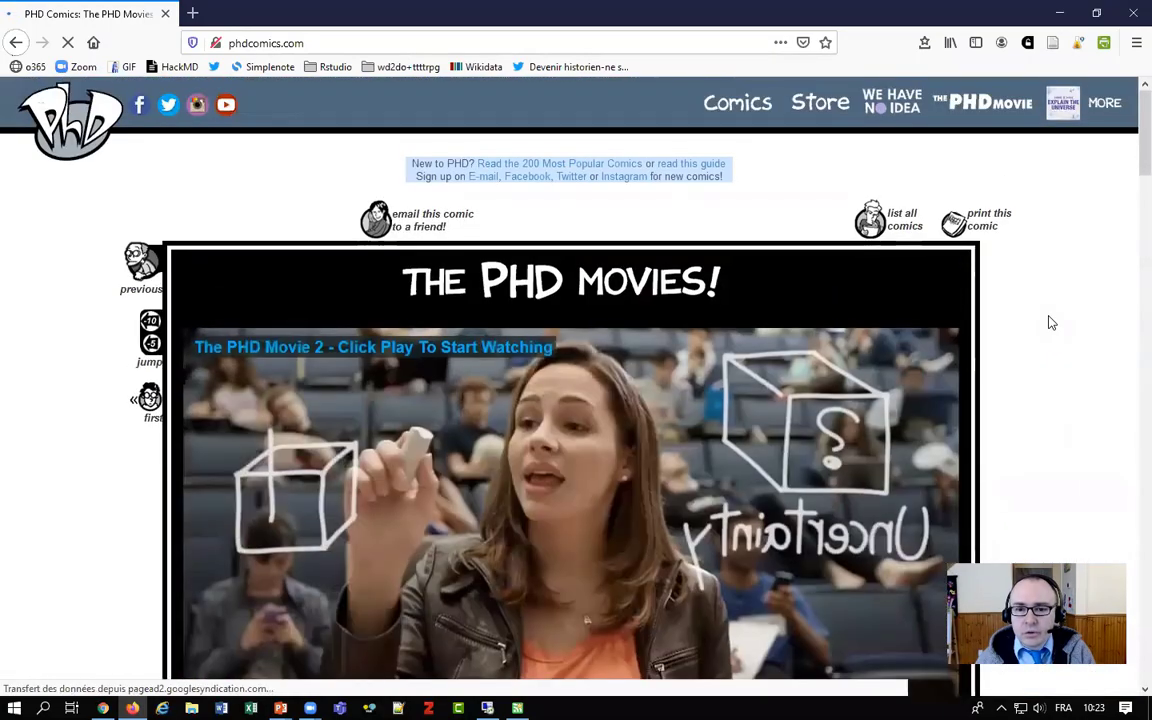
scroll(1049, 322, down, 5)
scroll(912, 366, up, 4)
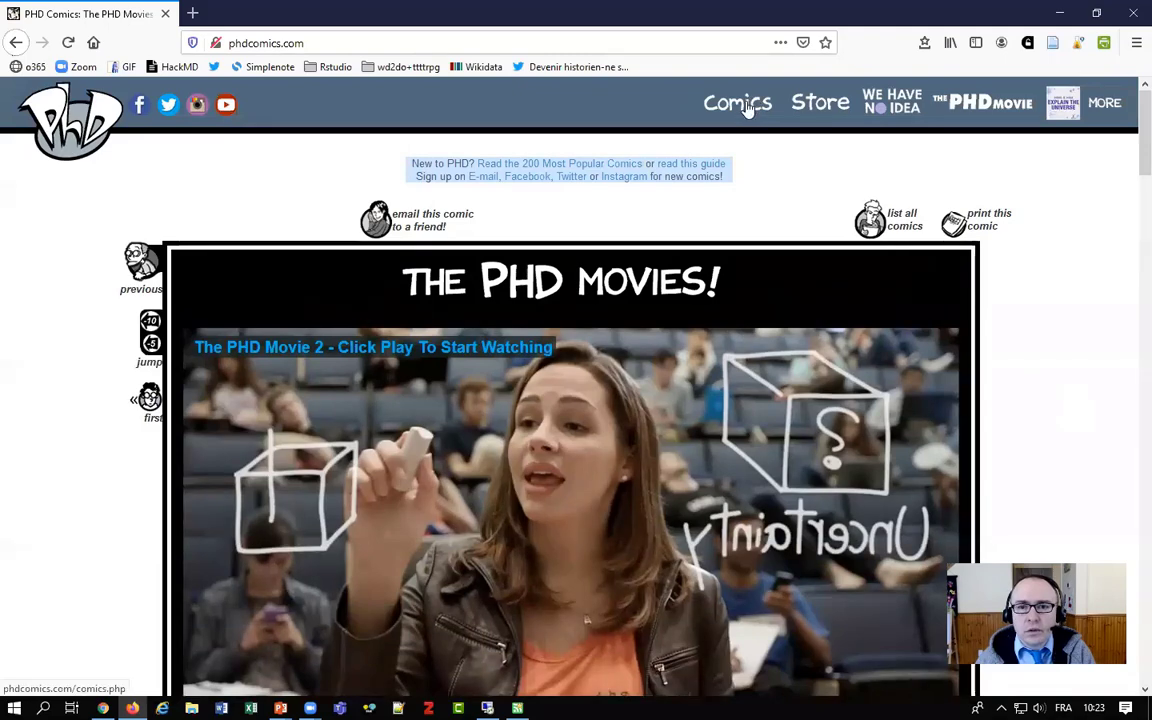
Step: Open the Comics page and browse back through the previous comics to "Academic Conclusions"
click(748, 104)
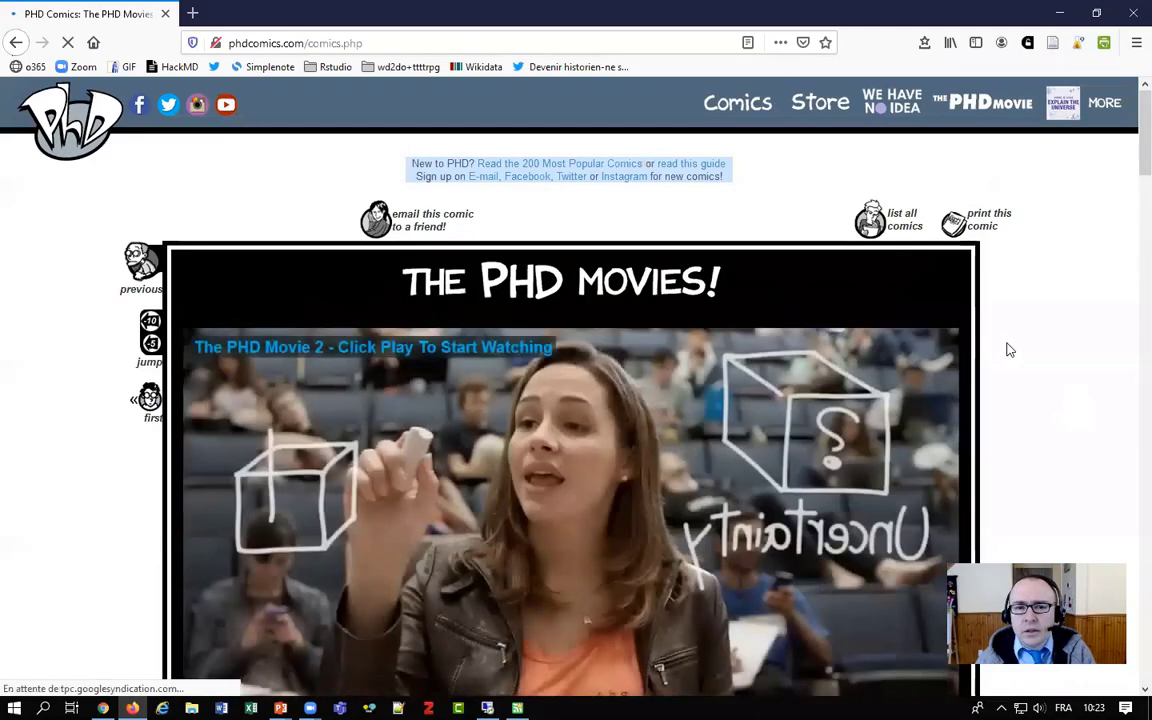
click(142, 266)
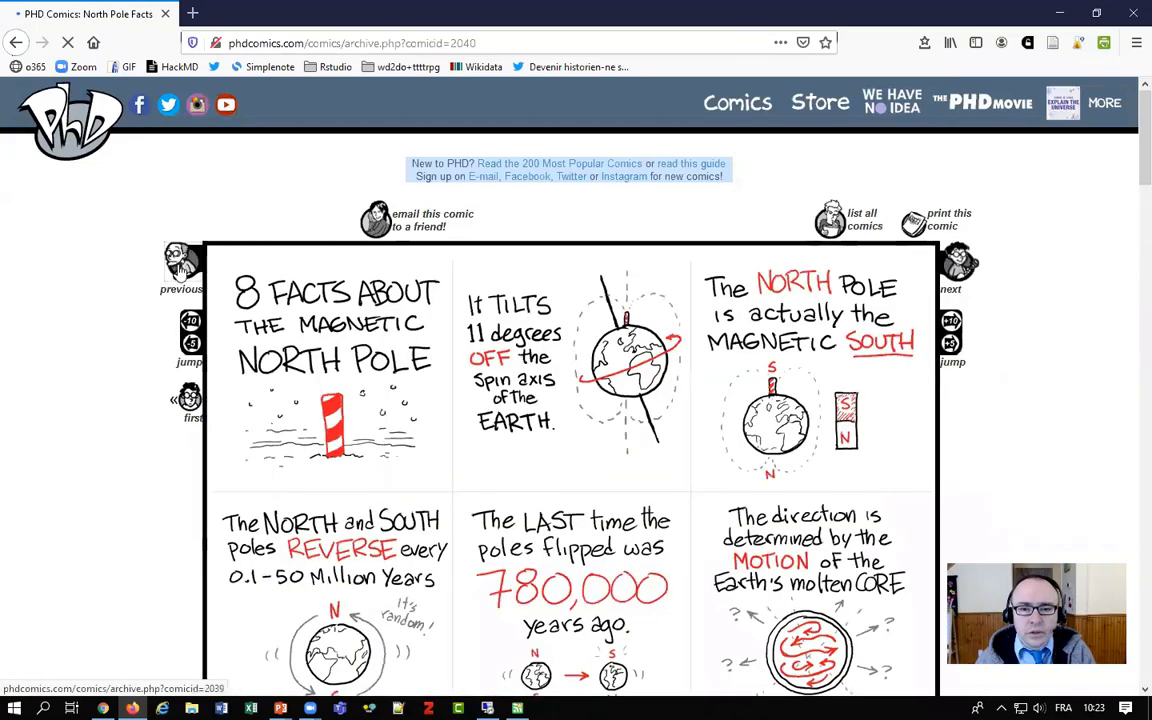
click(181, 266)
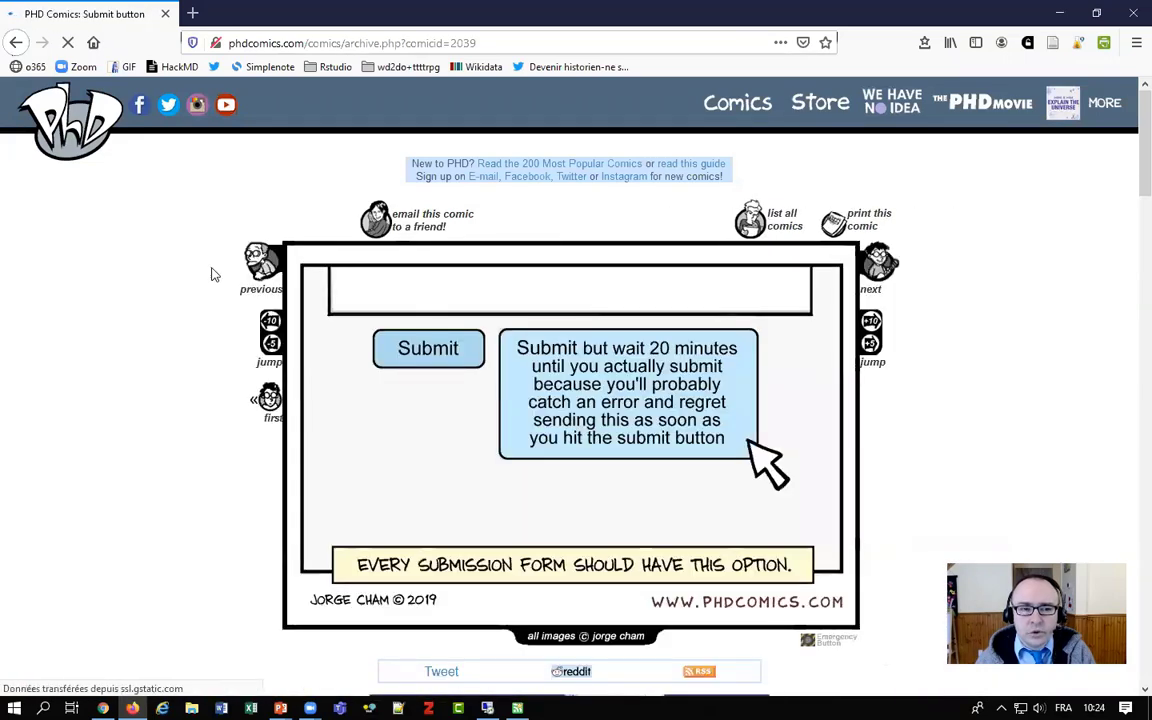
click(262, 268)
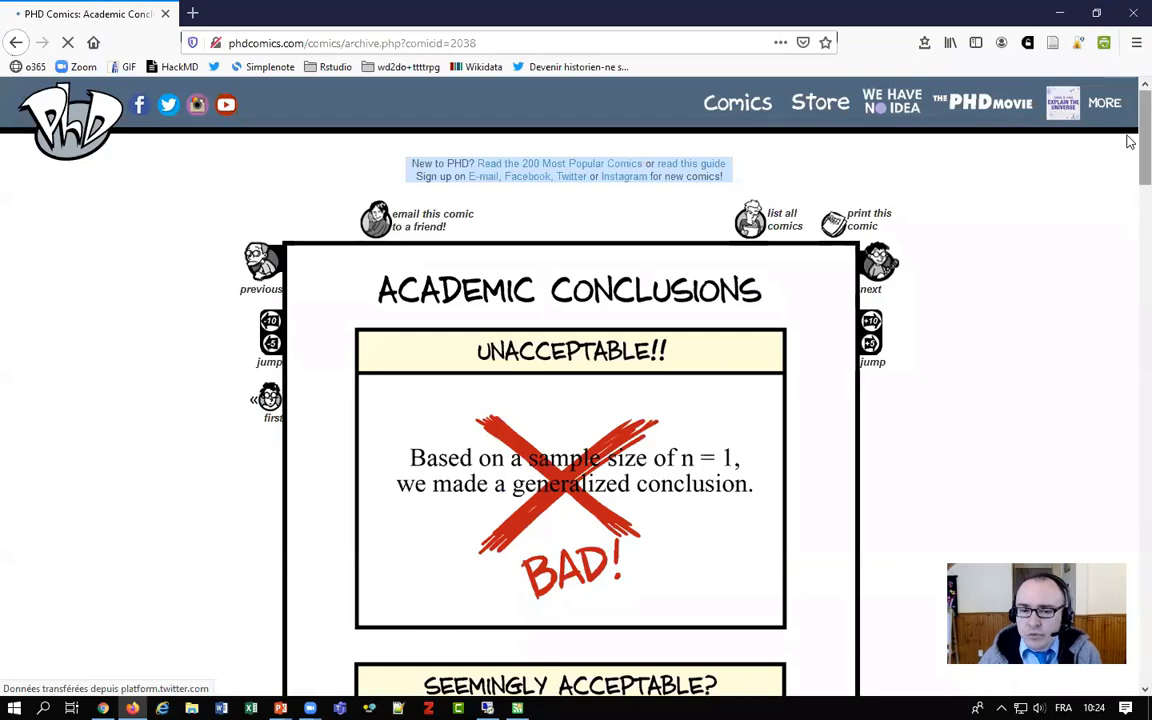
scroll(1127, 230, down, 10)
scroll(1126, 200, up, 7)
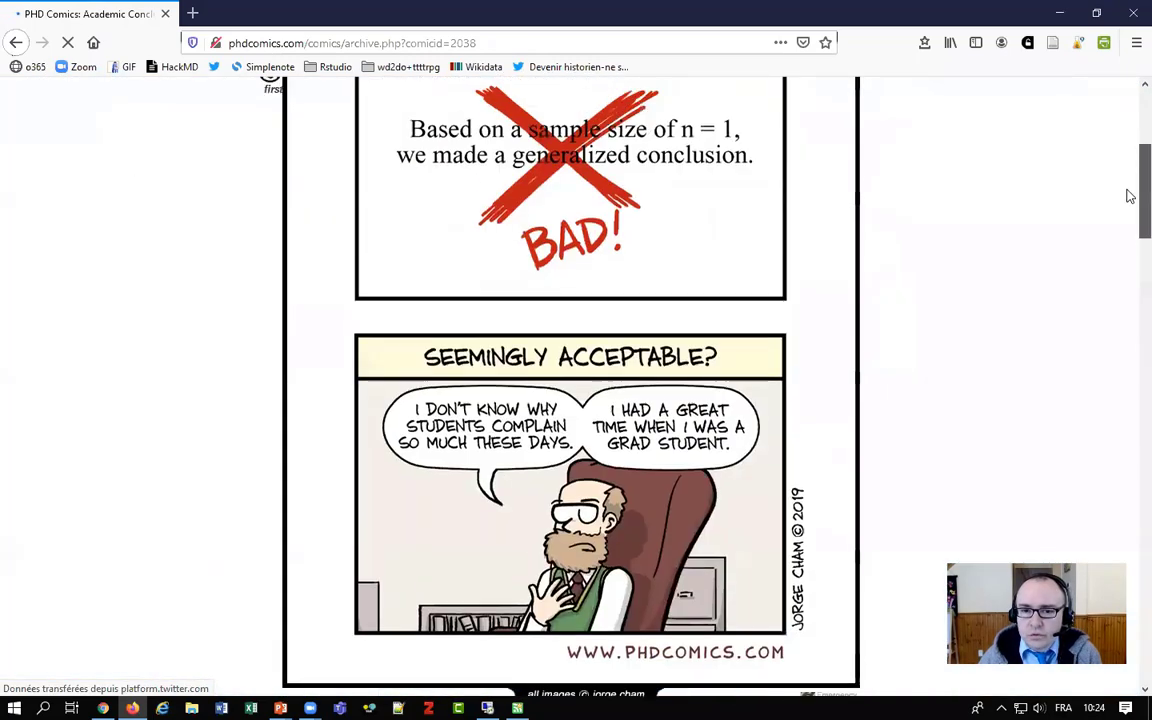
Step: Open the GradFeed RSS feed from the PHD Comics subscription page and copy its address
scroll(1129, 211, down, 6)
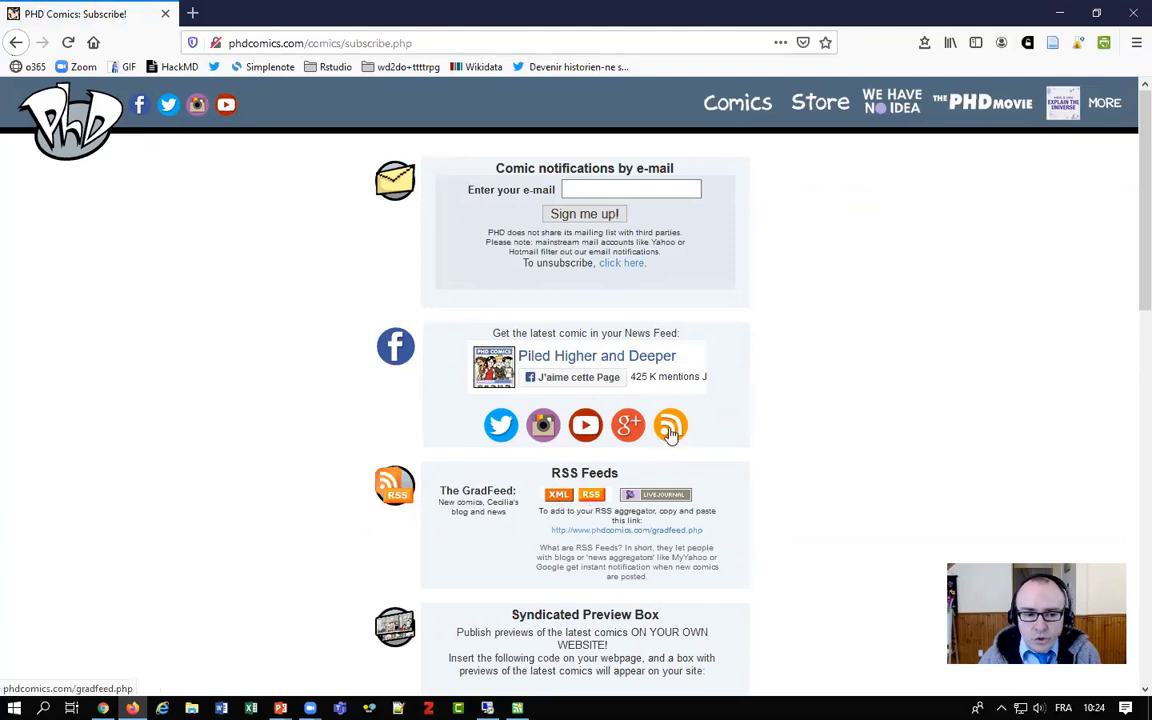
click(592, 497)
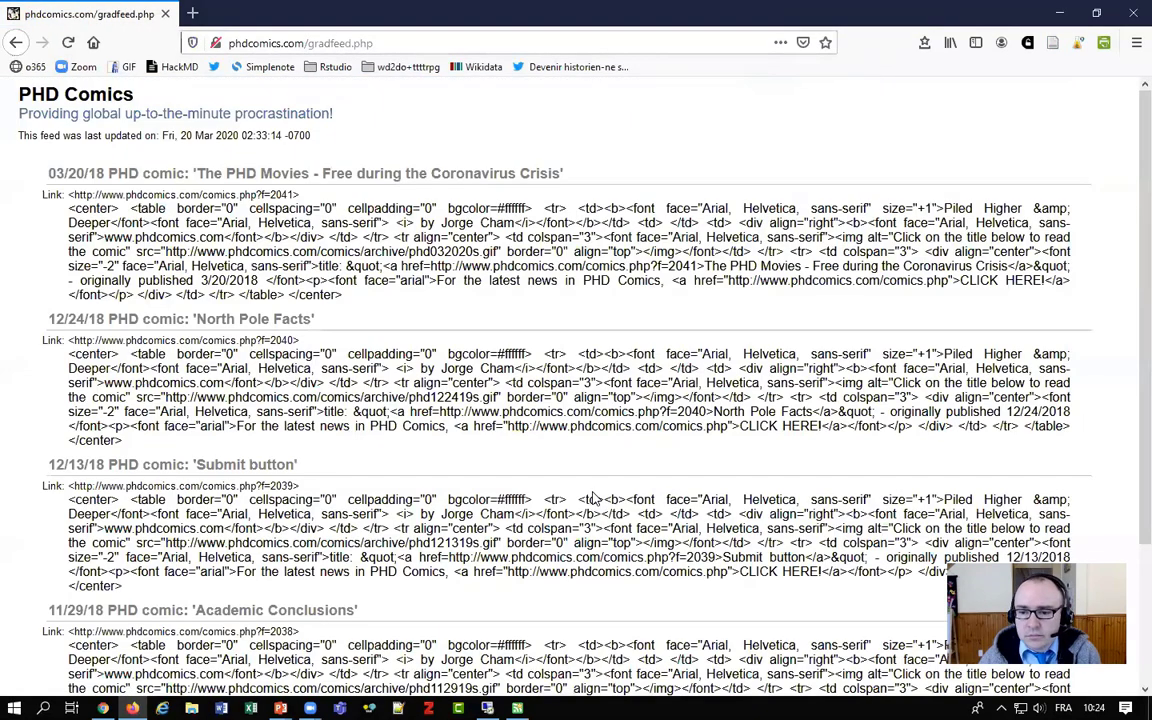
click(385, 43)
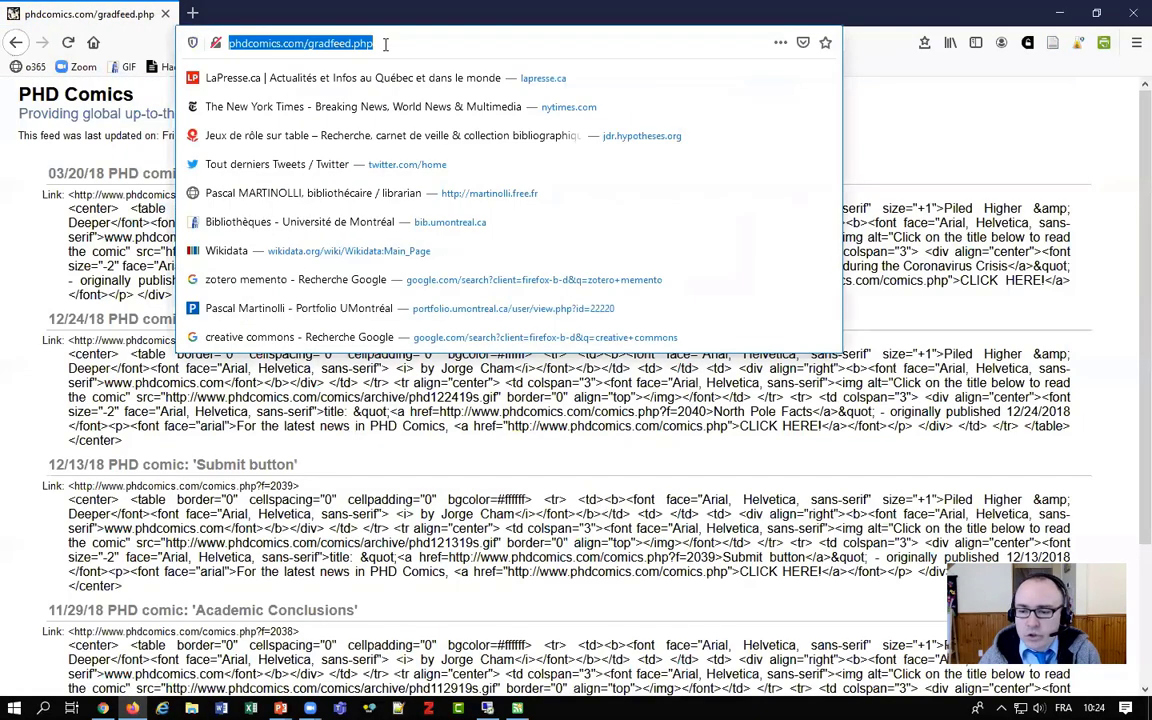
right_click(310, 43)
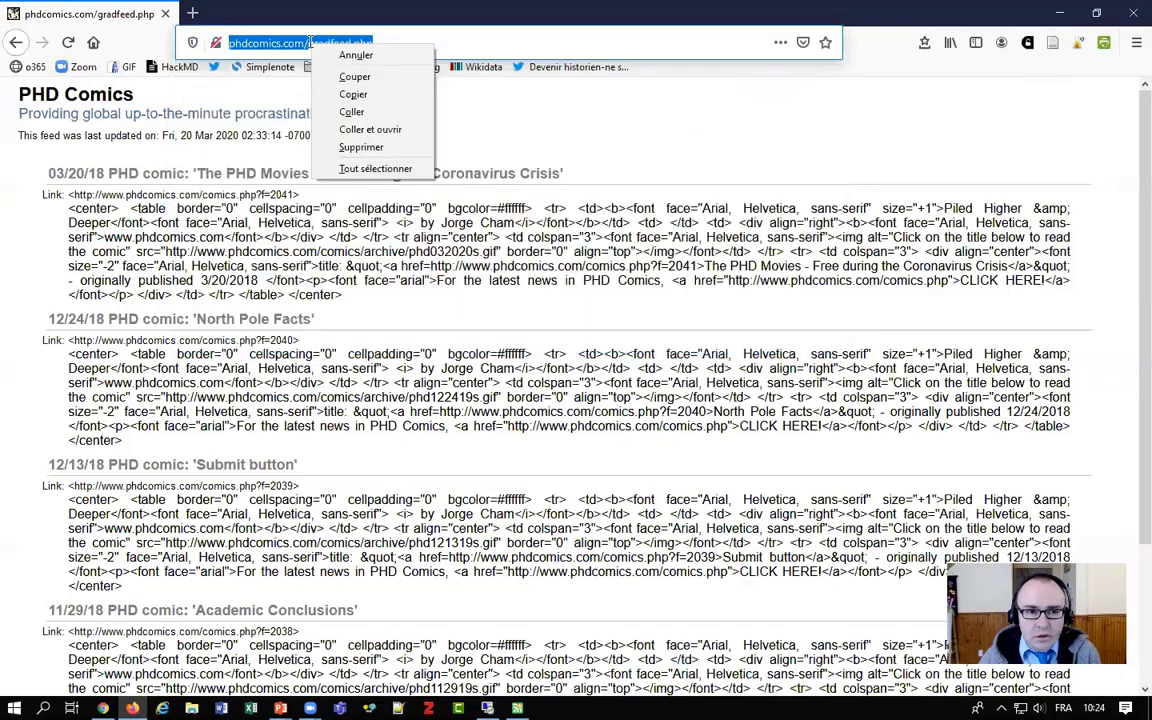
click(340, 96)
key(alt+Tab)
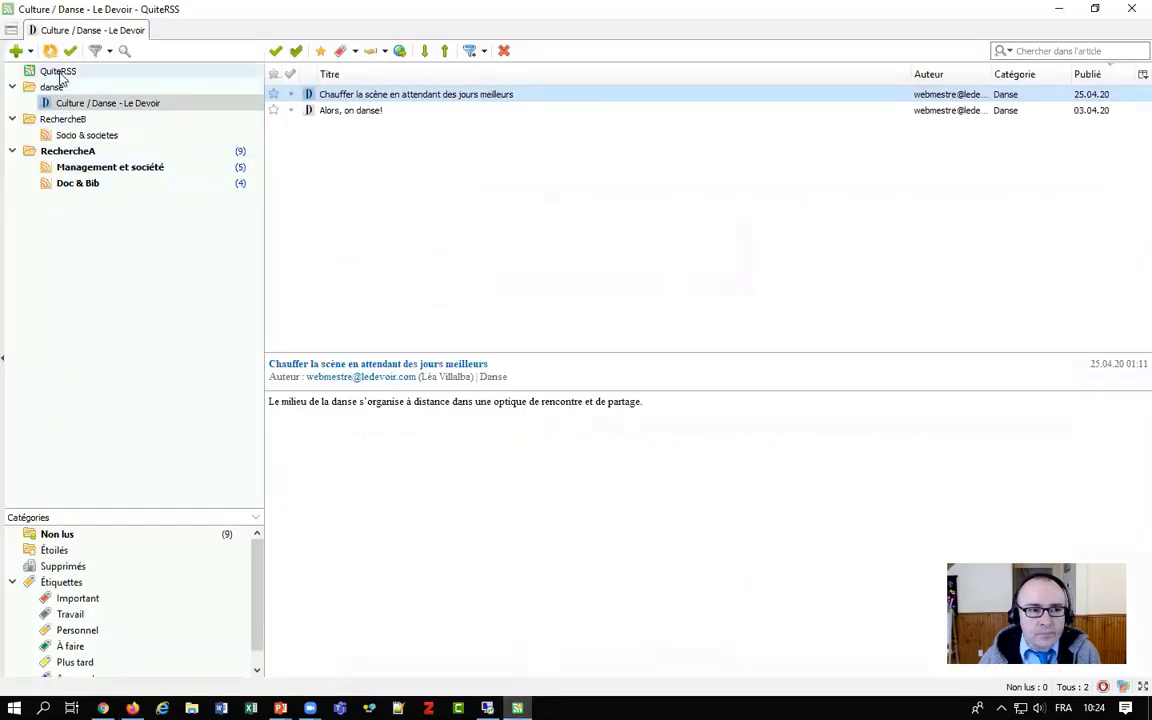
click(16, 53)
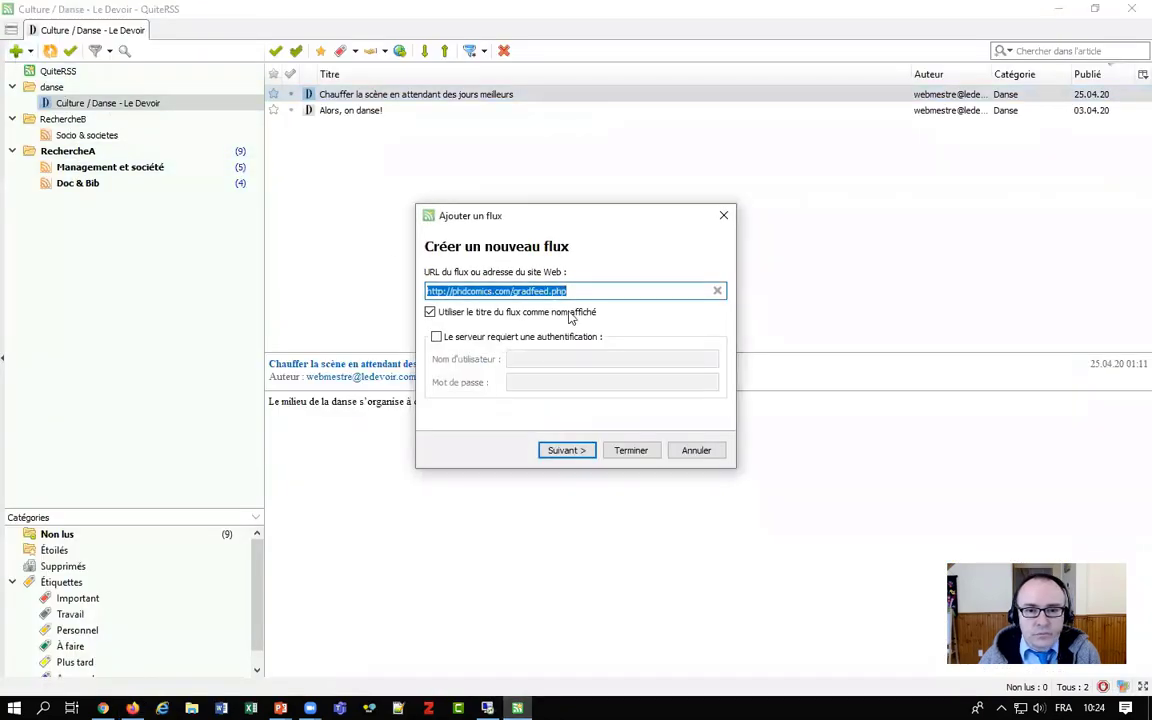
click(580, 452)
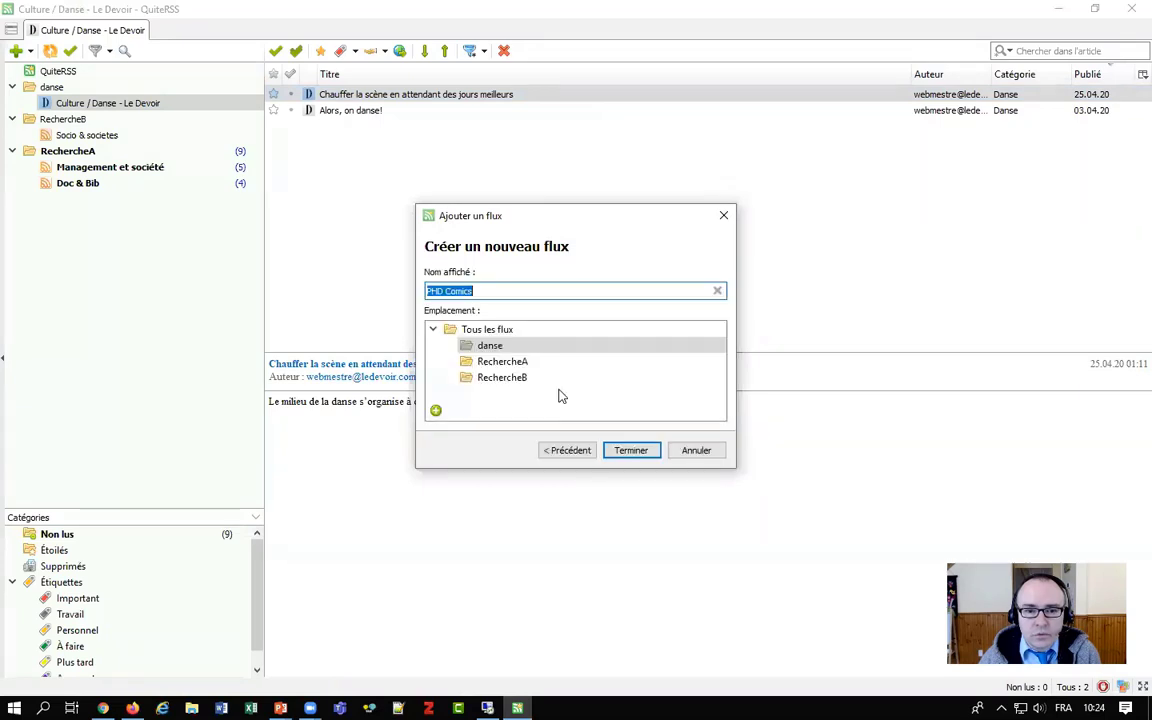
click(631, 454)
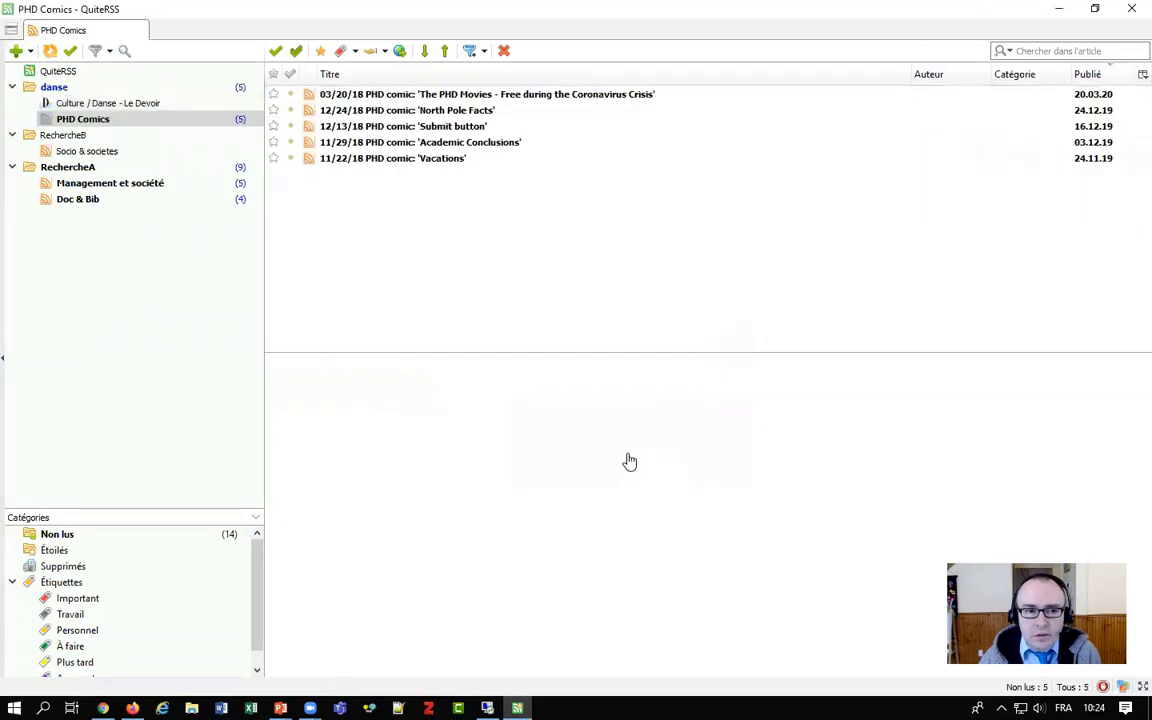
click(405, 95)
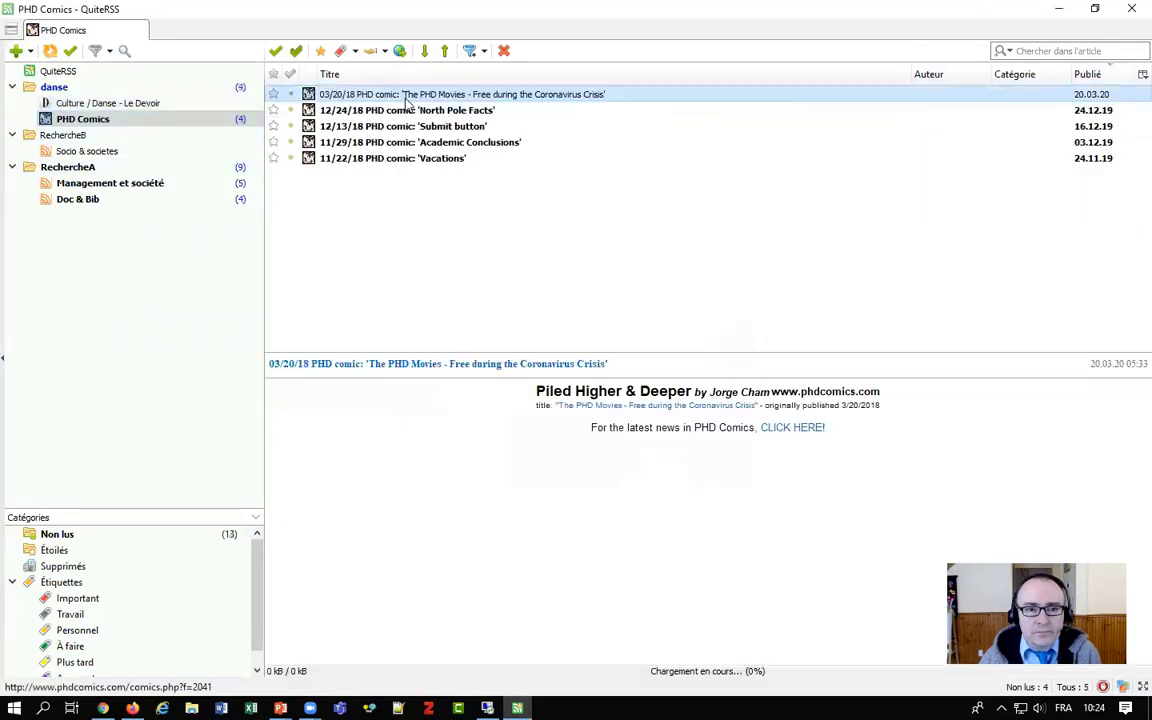
click(406, 110)
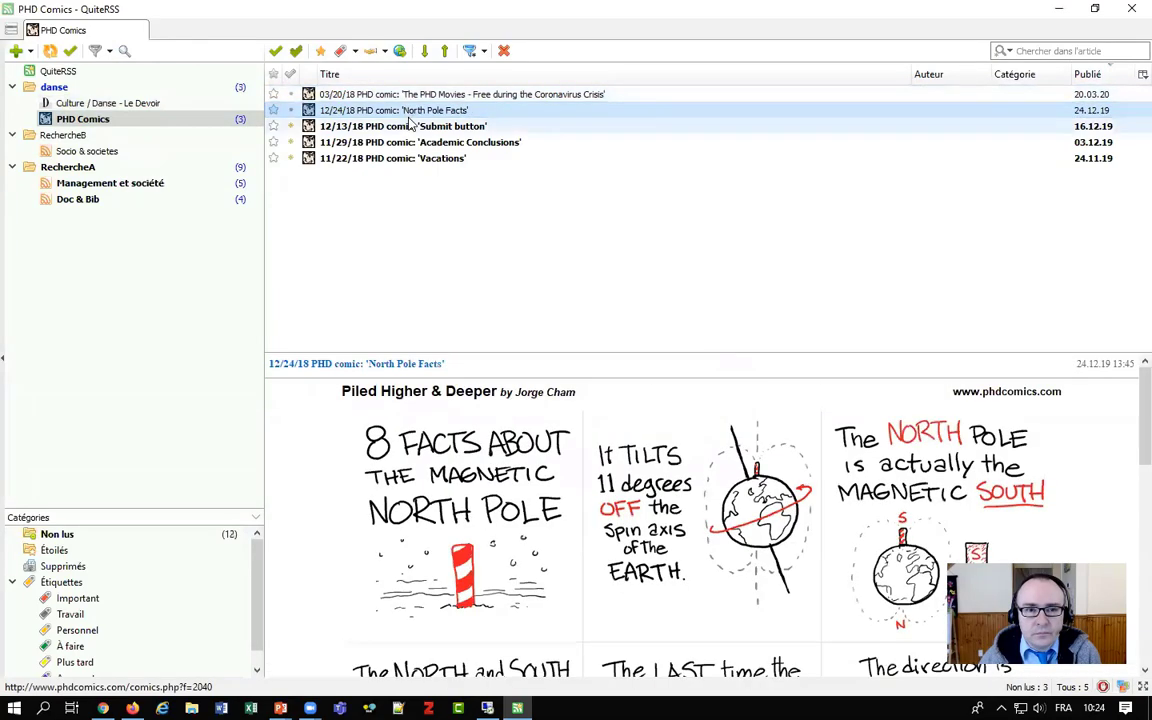
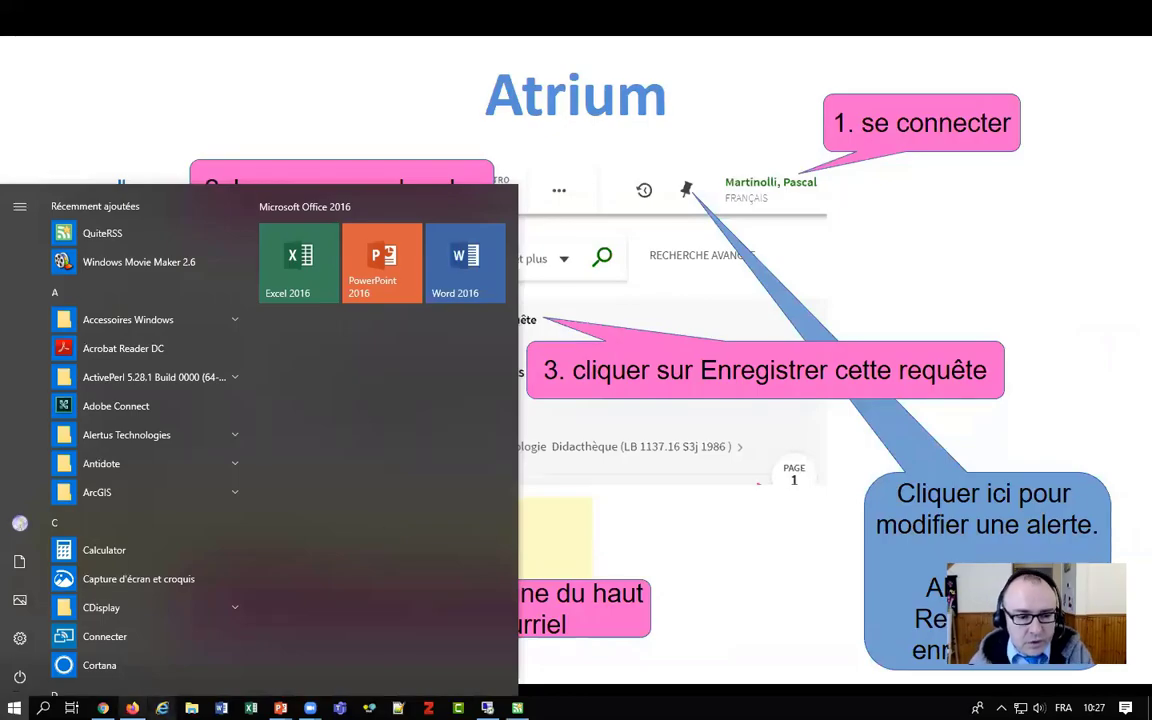
Step: Switch to Firefox, search the web for "atrium udem" and open the Atrium library catalogue
click(132, 708)
text(atr)
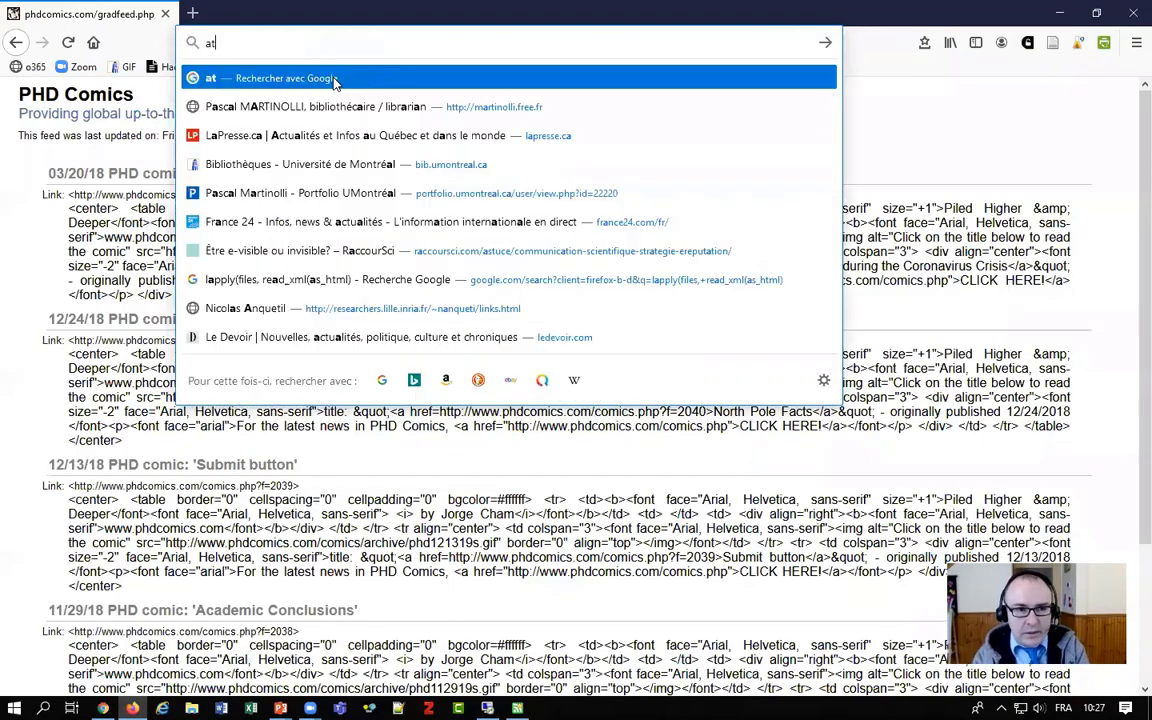
key(Down)
key(Down)
key(Return)
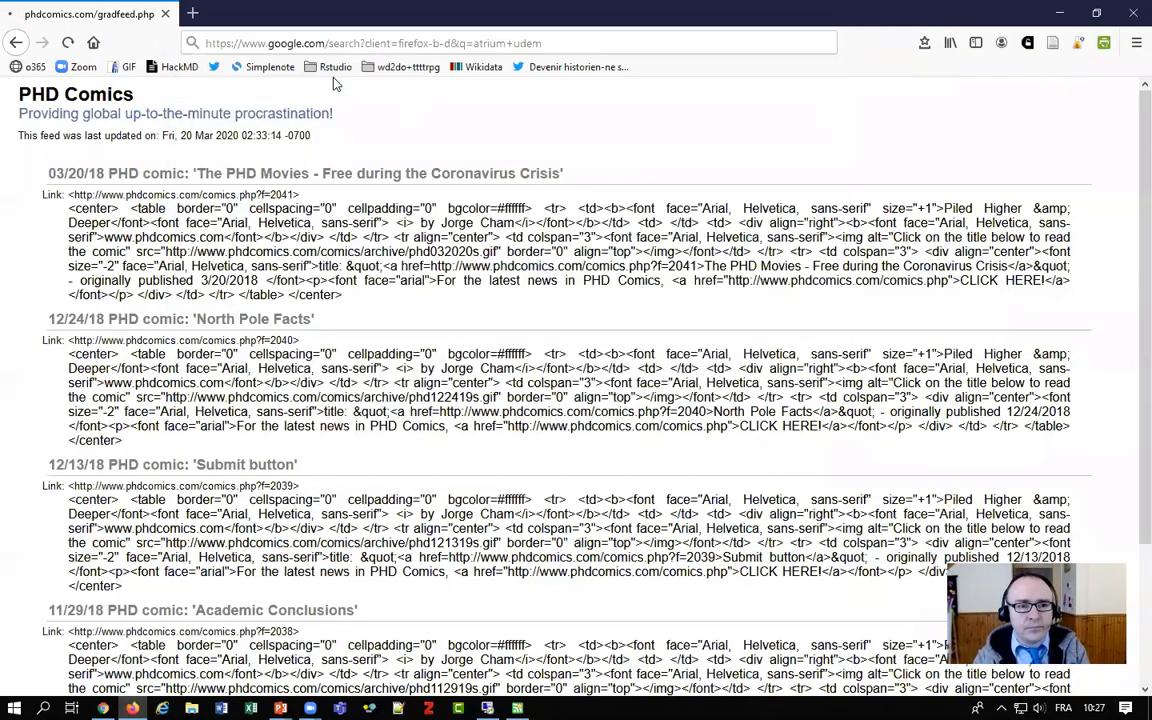
click(333, 249)
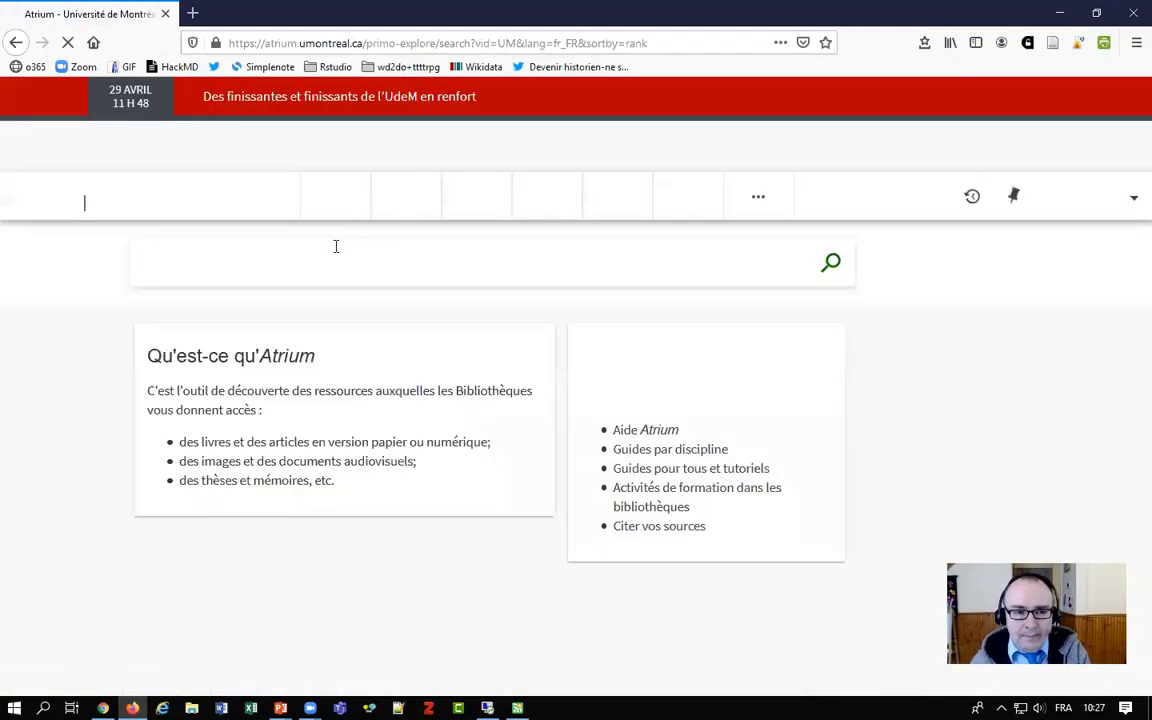
Step: Search the Atrium catalogue for "hamster"
click(304, 263)
text(hamster)
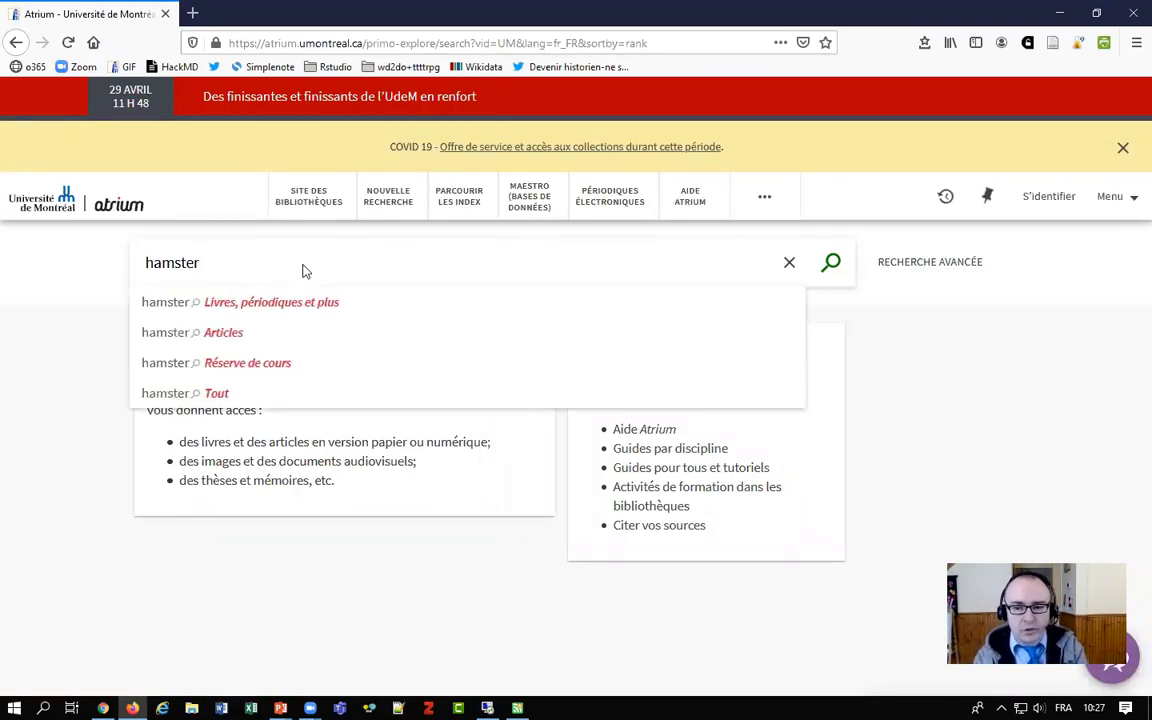
key(Return)
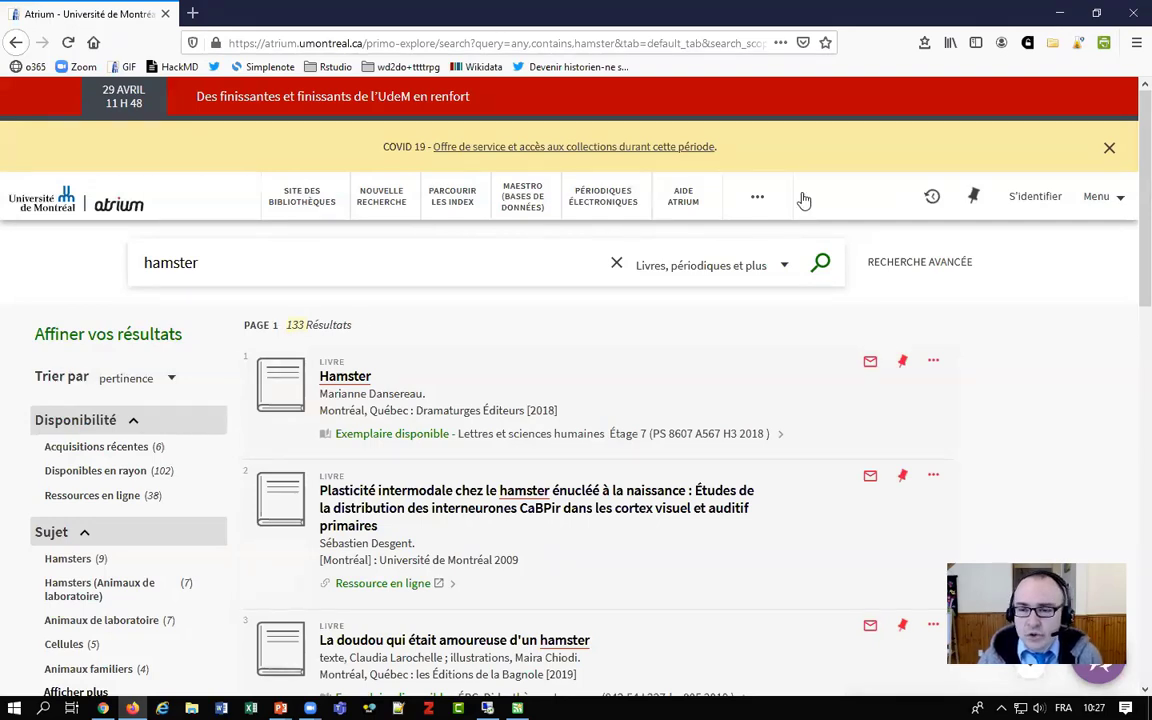
Step: Sign in to Atrium with the saved university access code and password
click(1038, 197)
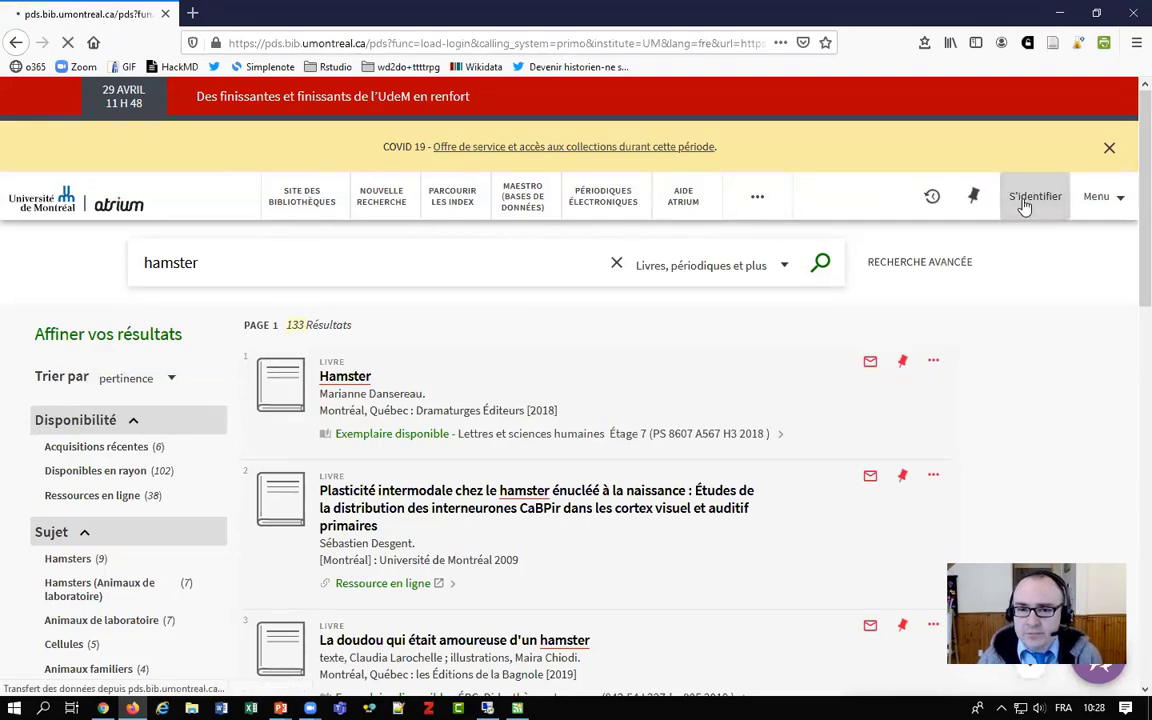
click(460, 329)
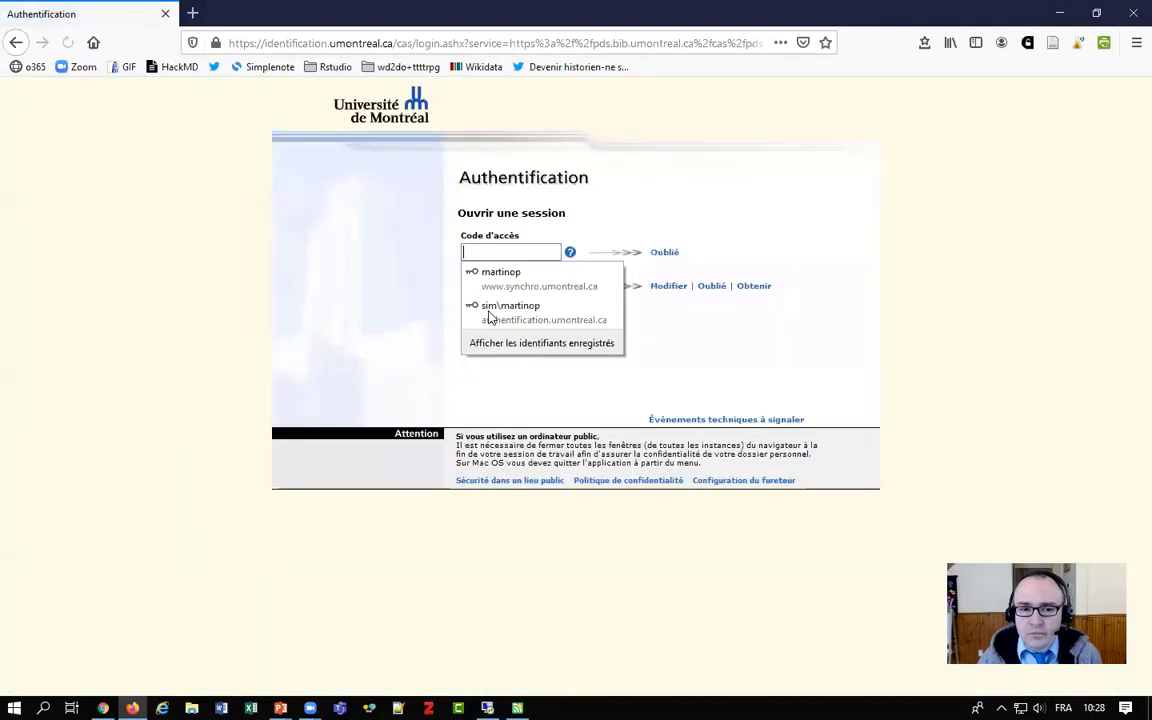
click(512, 284)
click(518, 315)
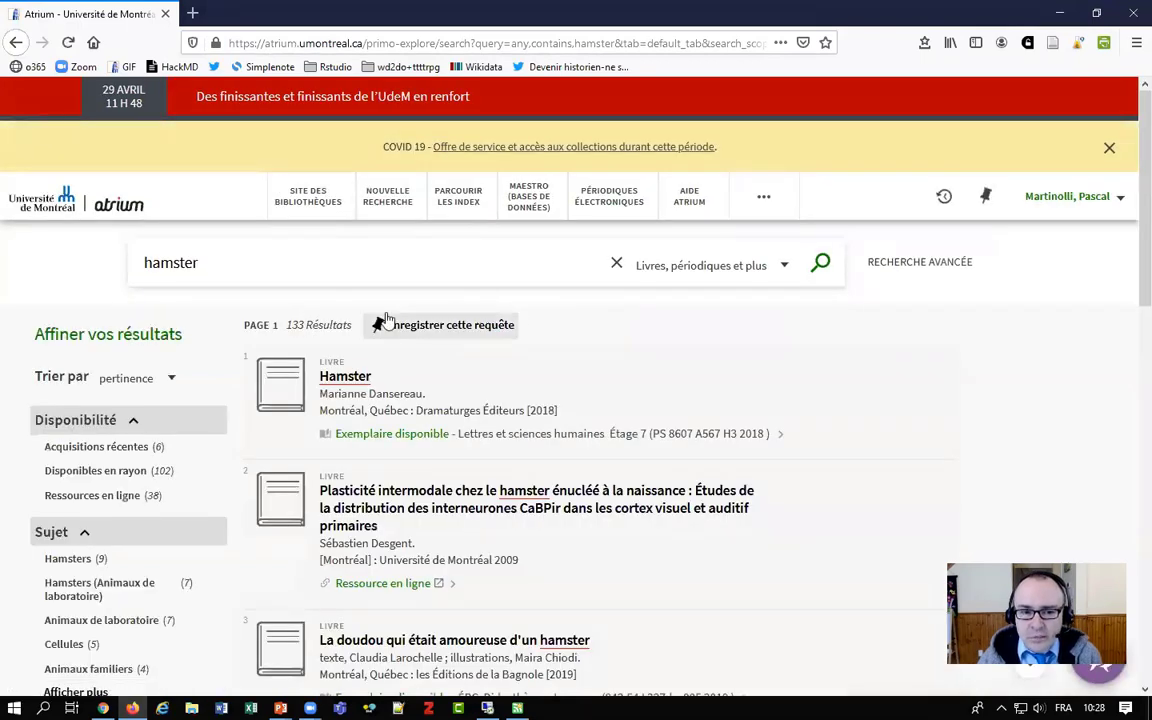
Step: Save the "hamster" search query to the Atrium favourites
click(443, 325)
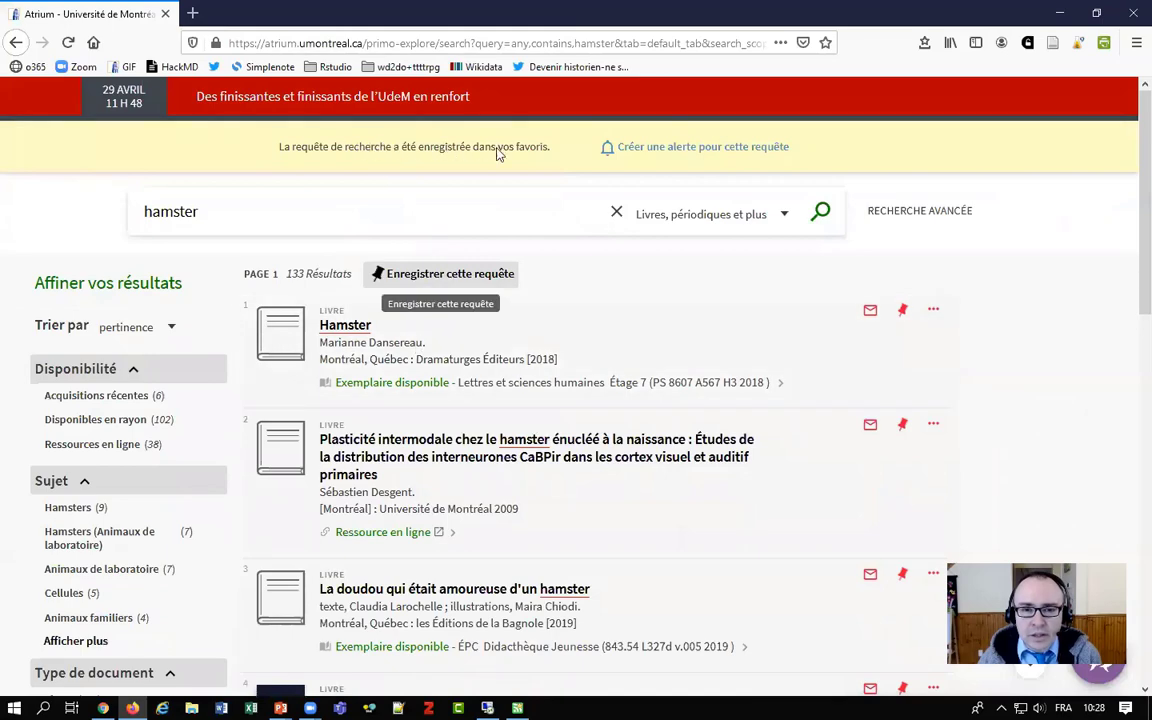
Step: Create an e-mail alert for the saved "hamster" query, changing the notification address to the Gmail account
click(714, 151)
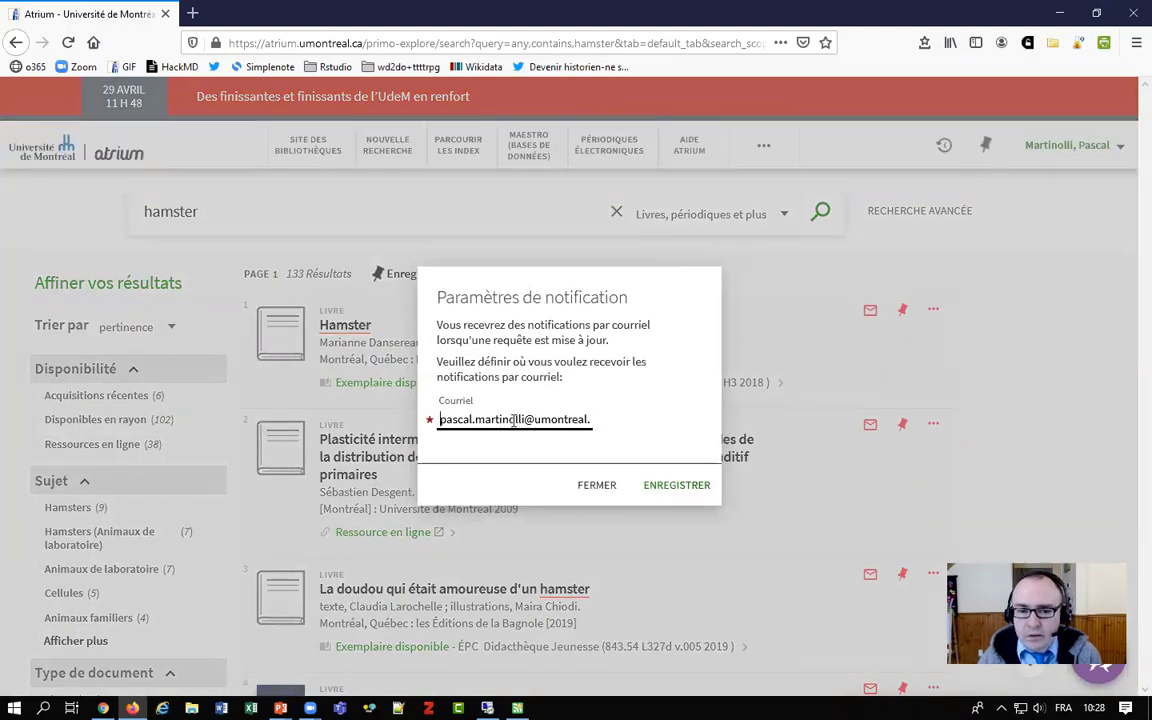
drag(537, 420, 627, 420)
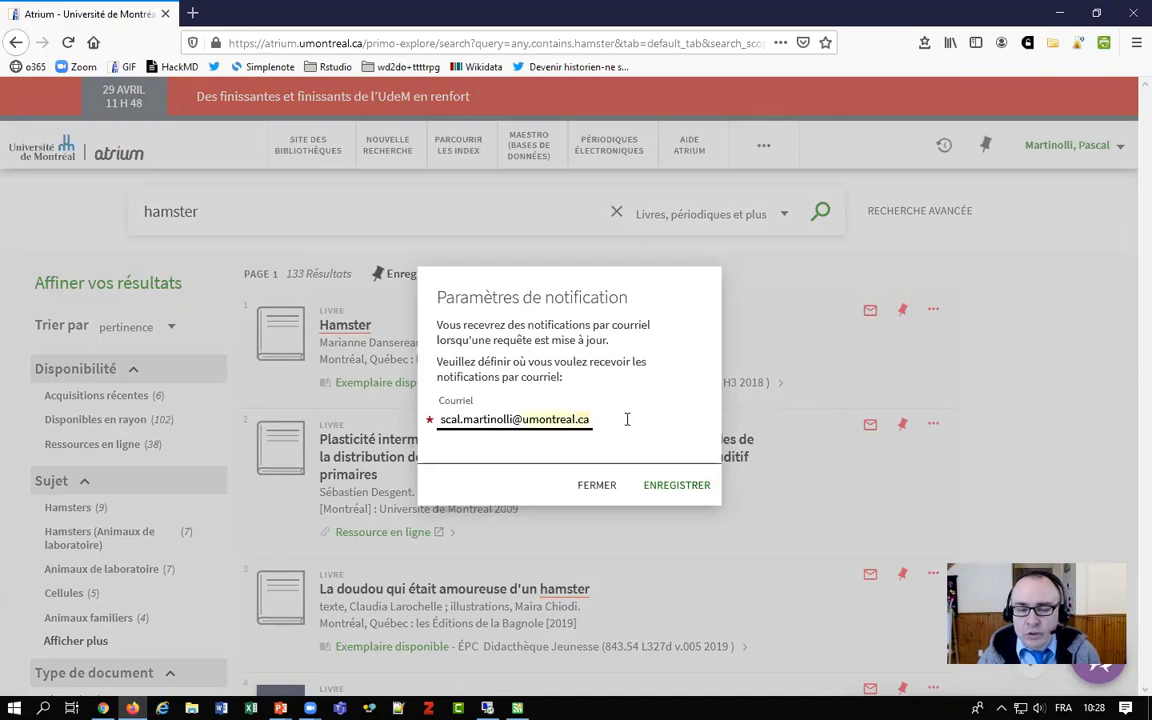
text(gmai)
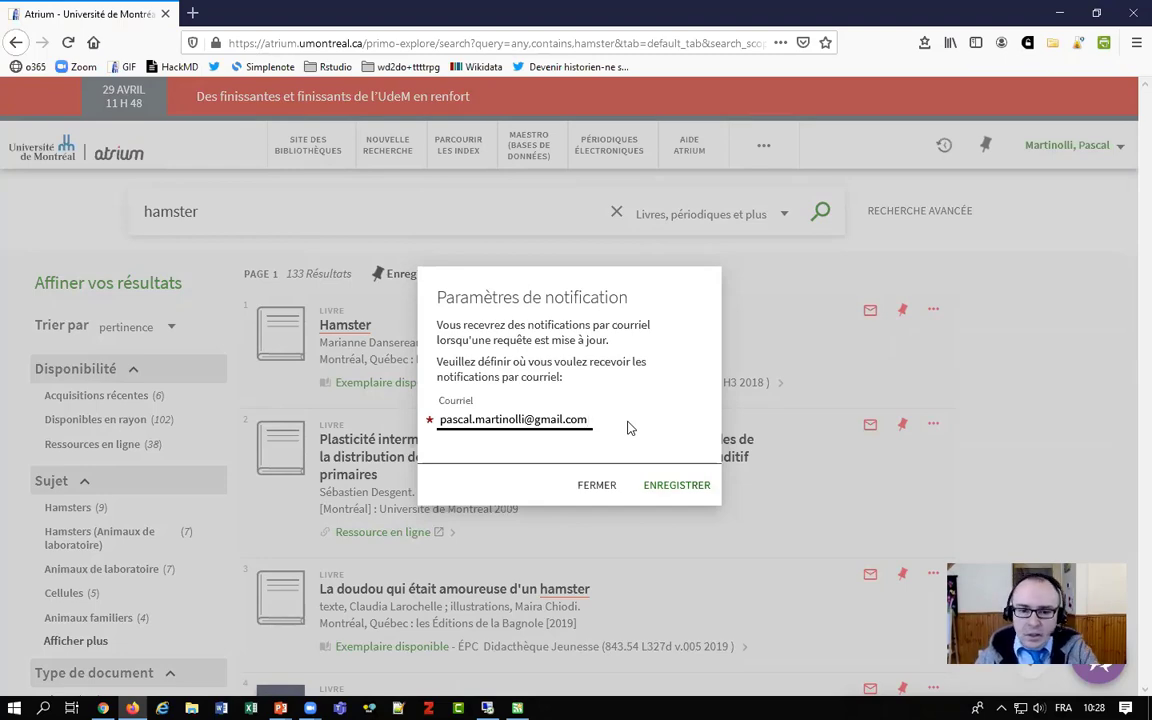
click(688, 487)
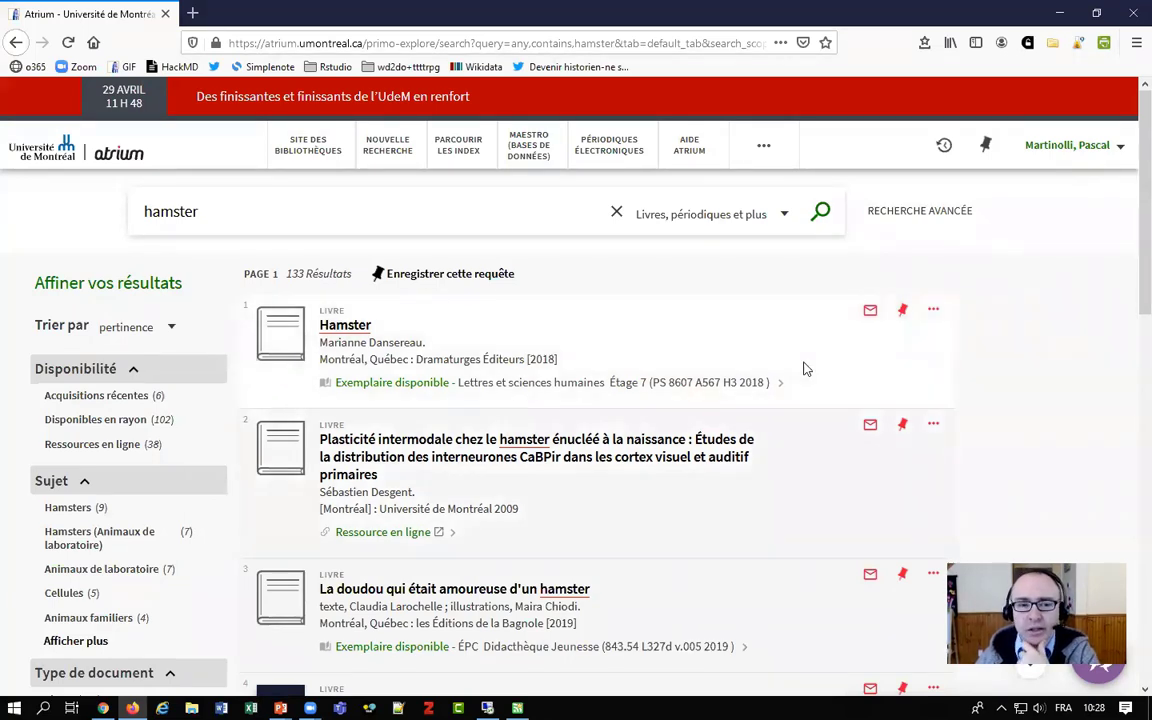
Step: Open the saved searches in the Atrium favourites and turn off the e-mail alert for the "hamster" query
click(986, 148)
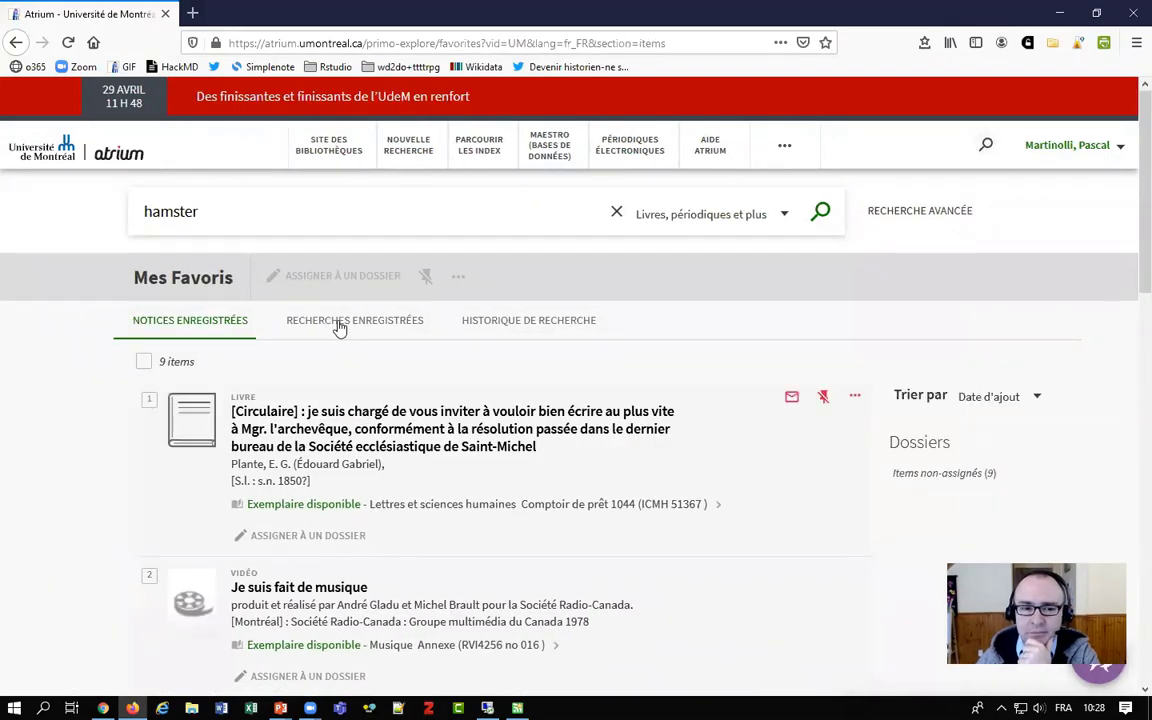
click(339, 322)
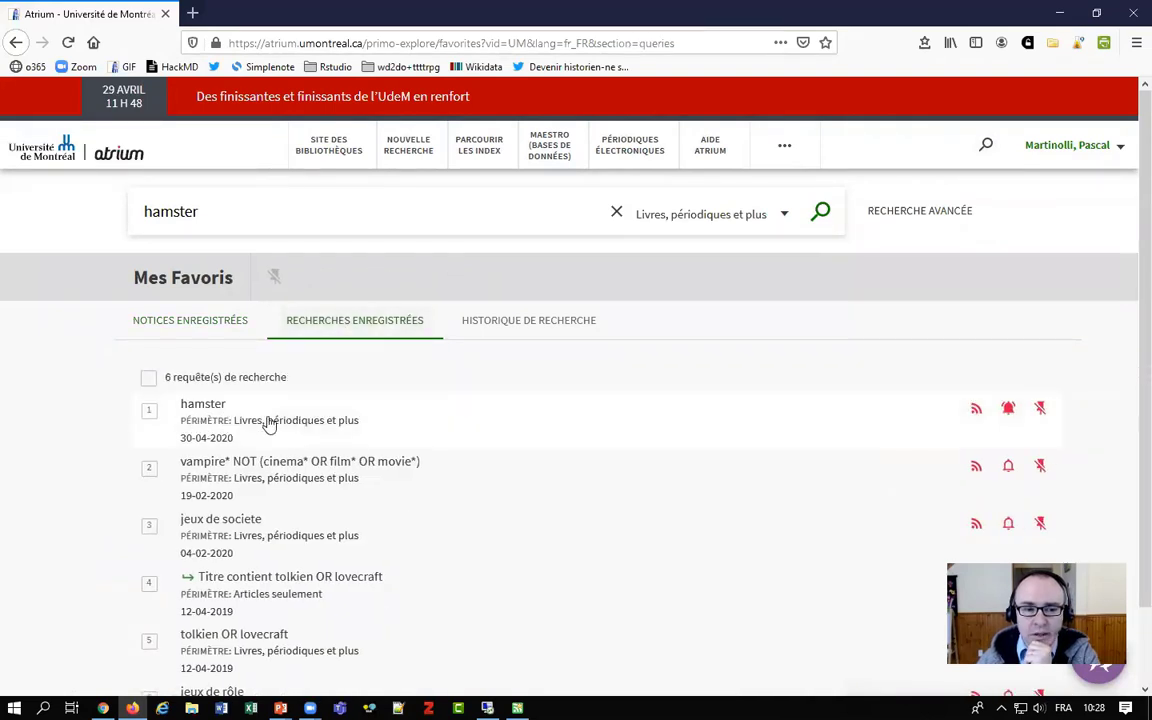
click(1009, 410)
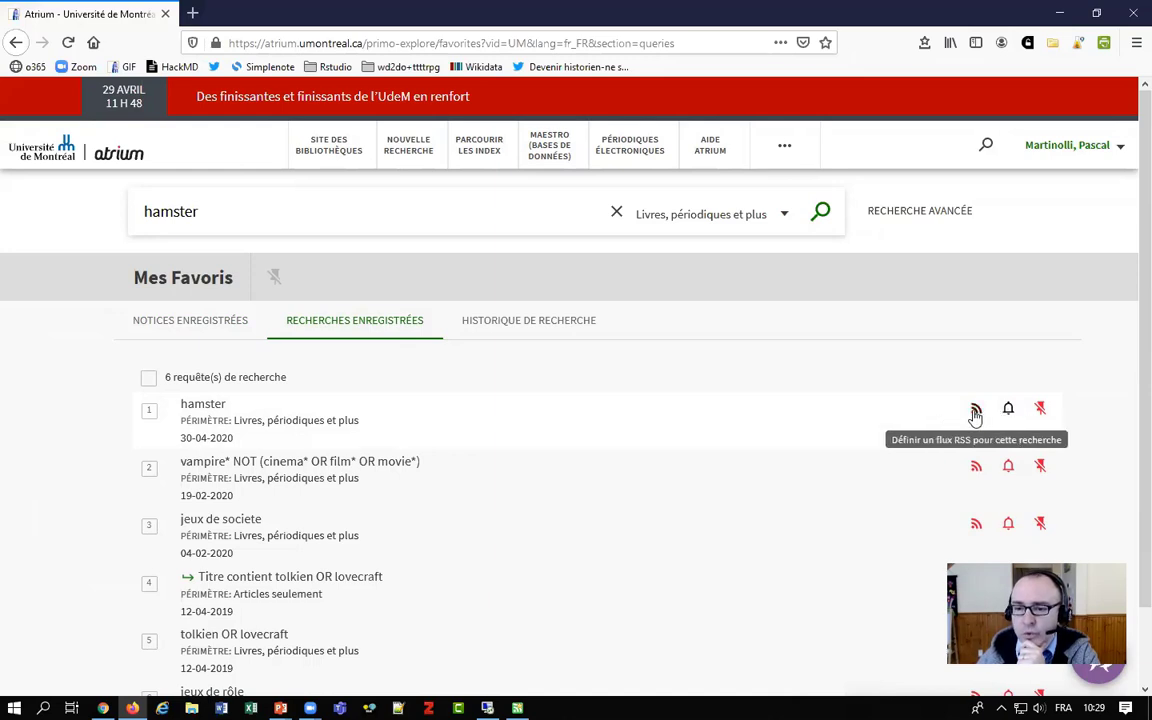
Step: Generate the RSS feed of the saved "hamster" search and subscribe to its address in QuiteRSS, in the danse folder
click(976, 412)
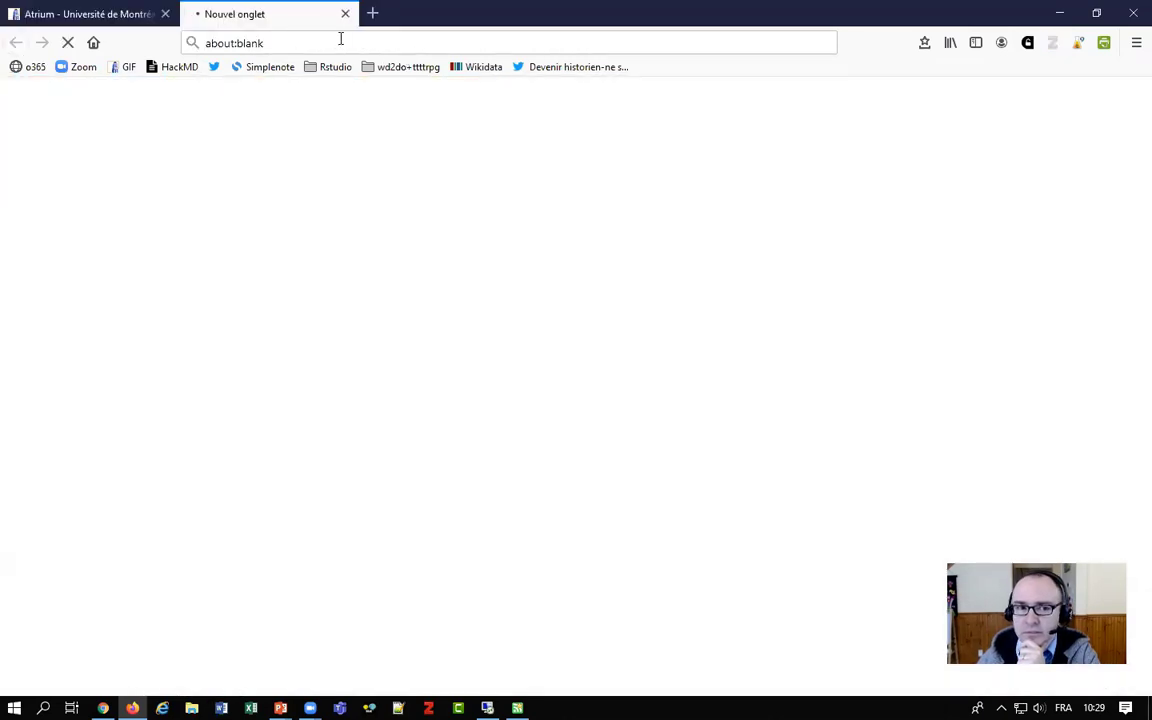
click(321, 45)
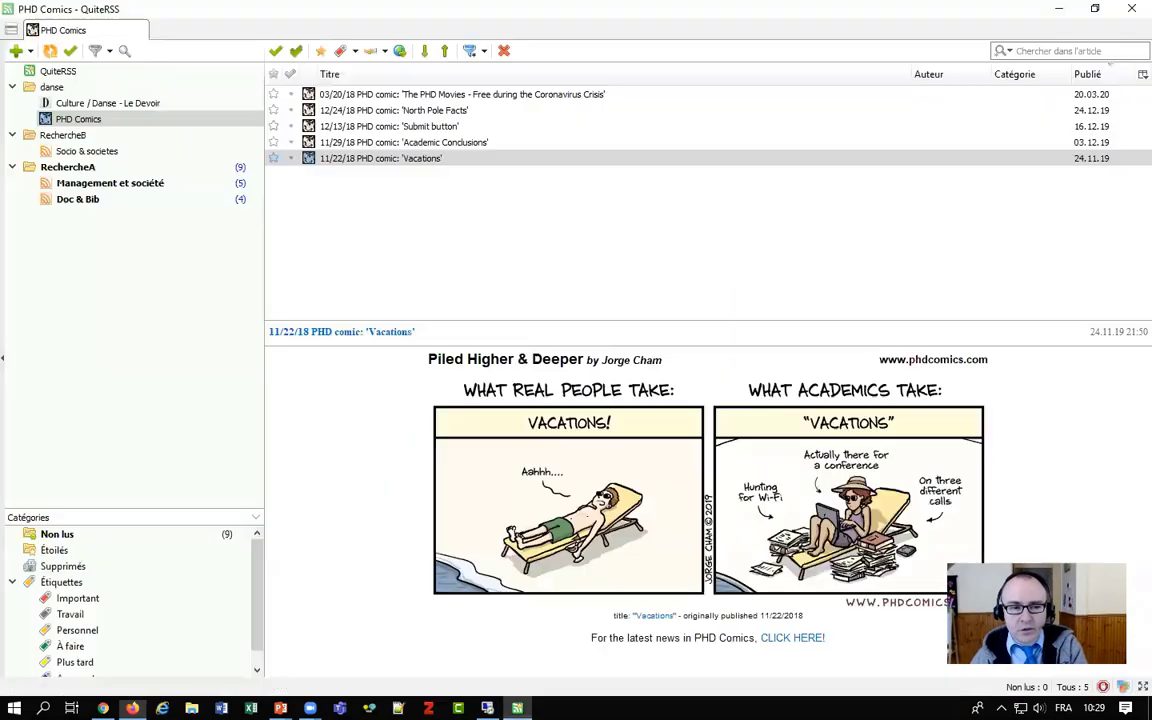
click(517, 708)
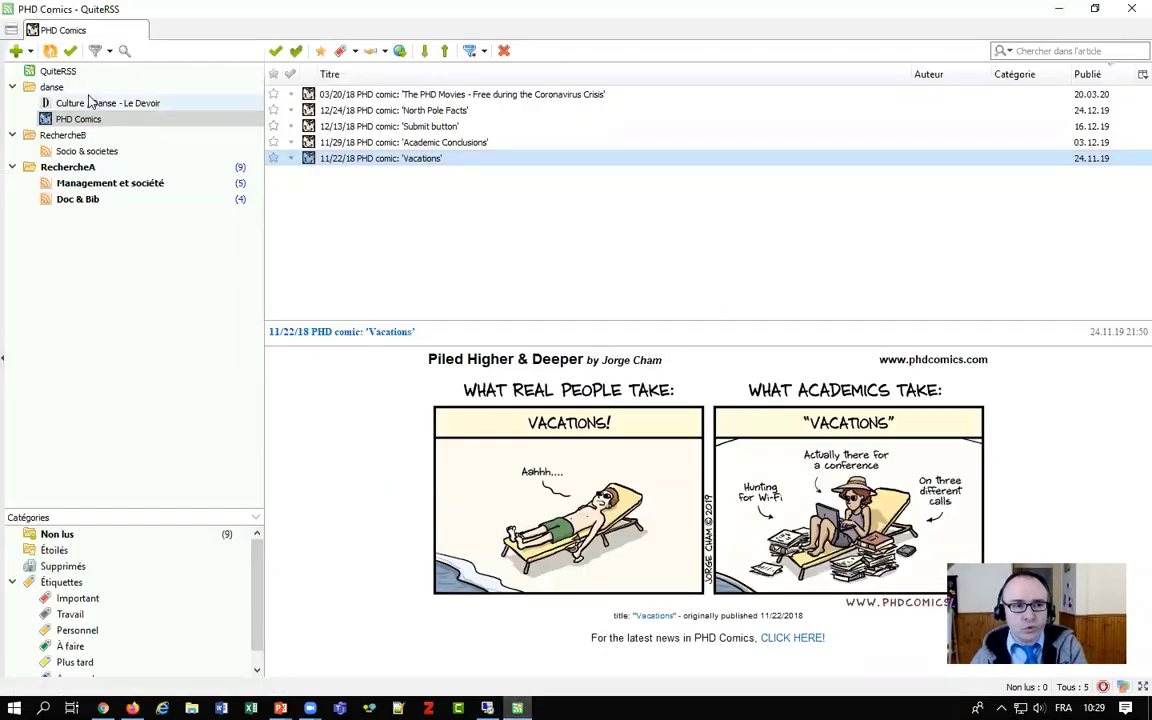
click(16, 50)
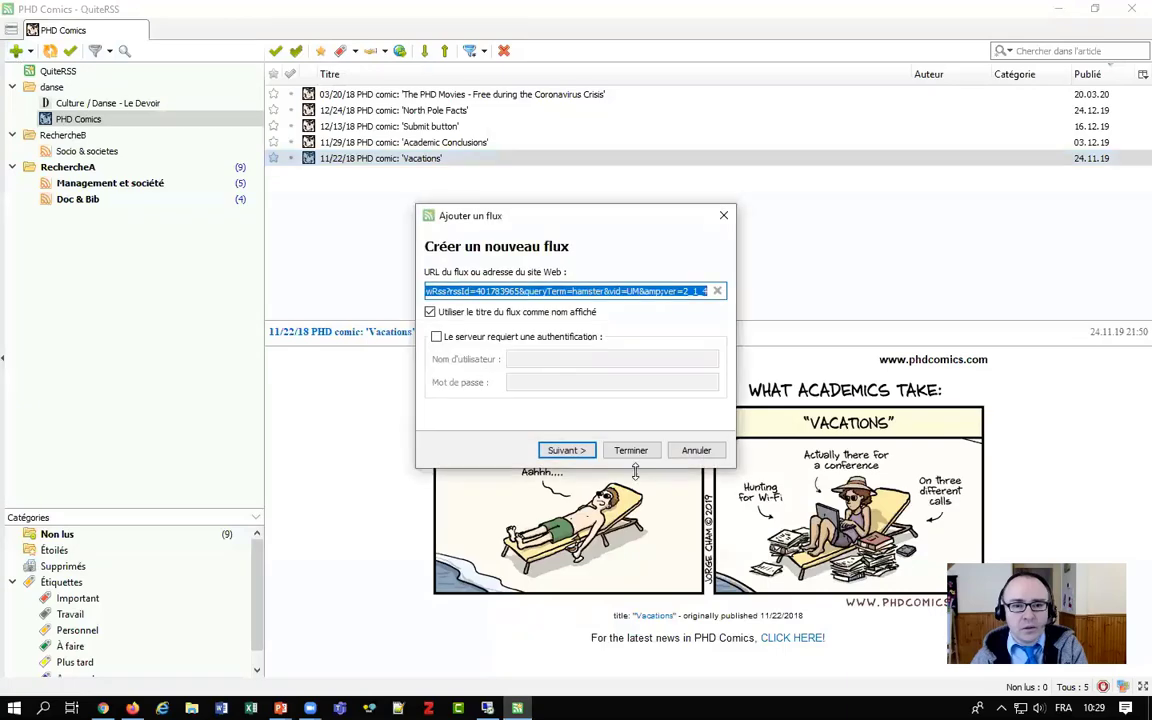
click(581, 450)
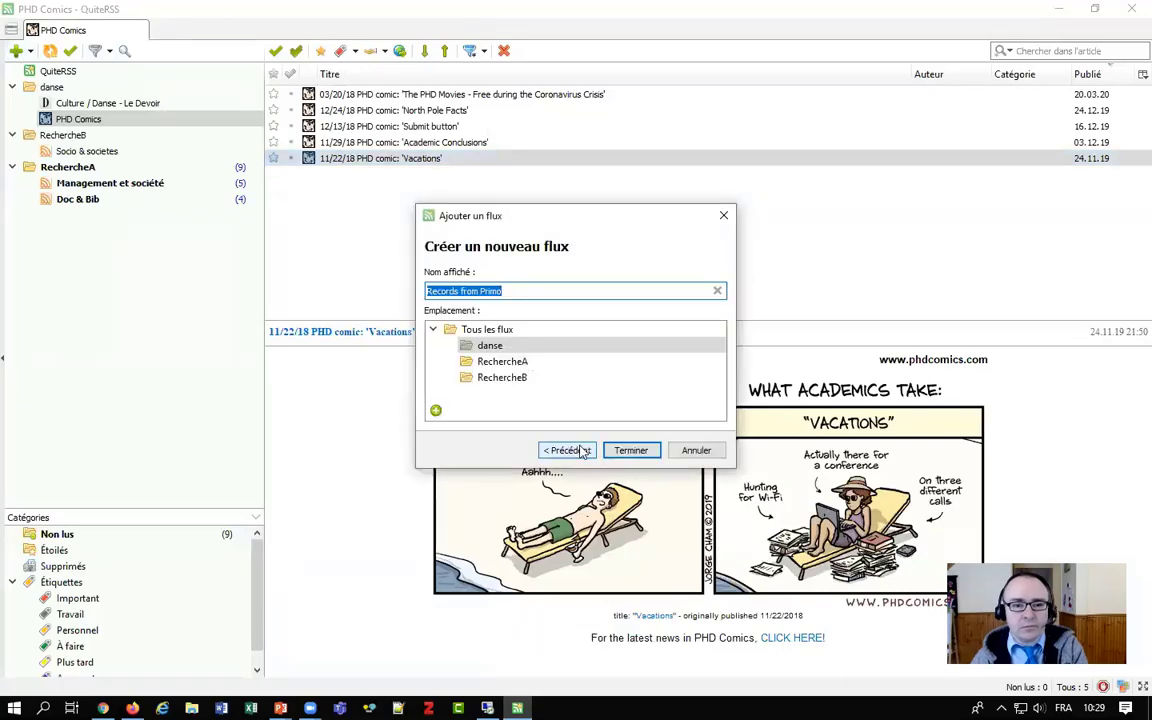
click(636, 450)
Step: Rename the "Records from Primo" feed as "hamster ! atrium" in its properties
right_click(114, 142)
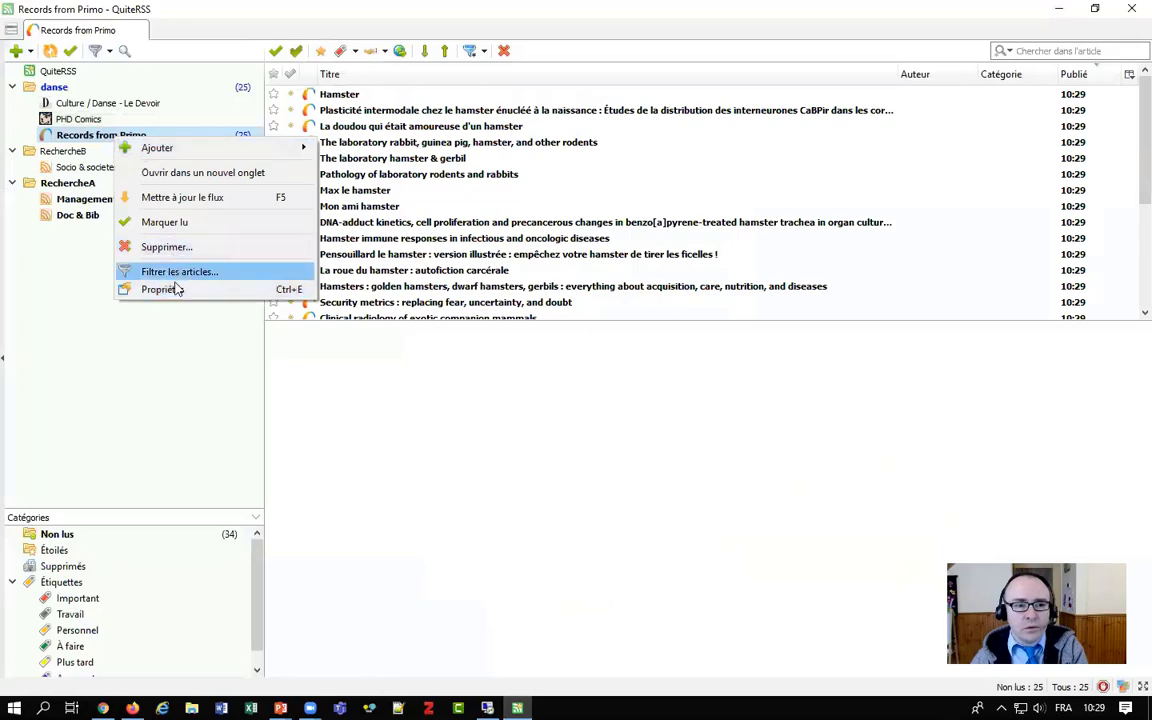
click(160, 289)
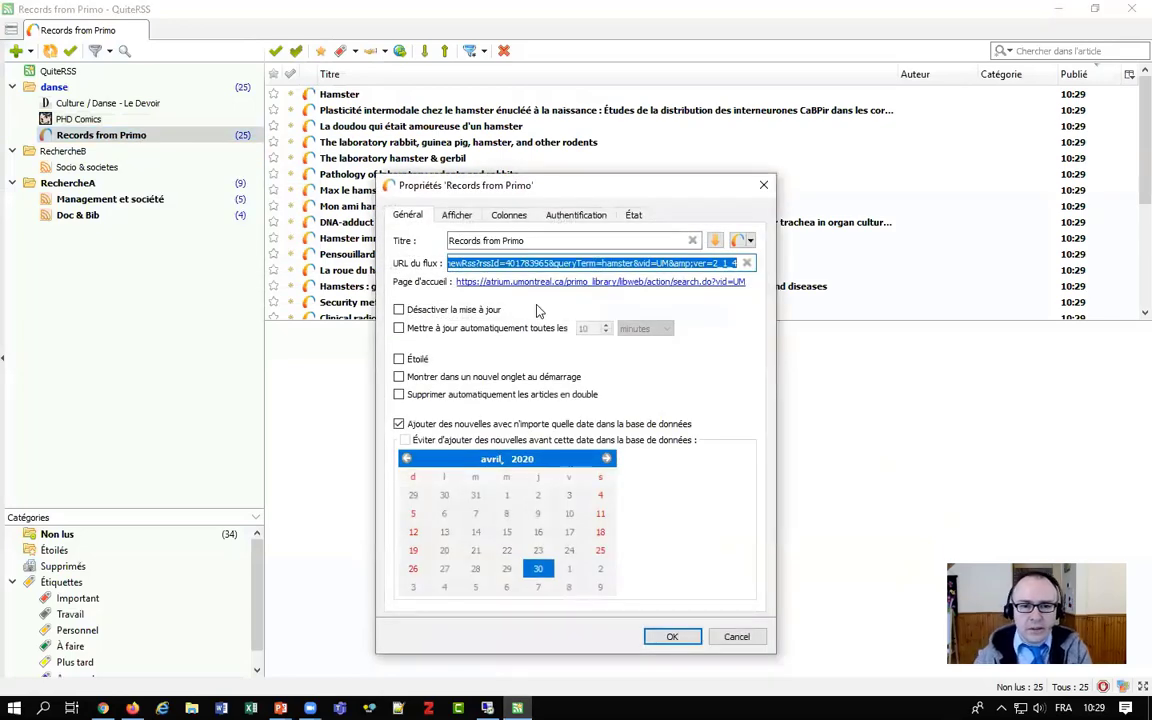
click(540, 241)
key(ctrl+a)
text(hams)
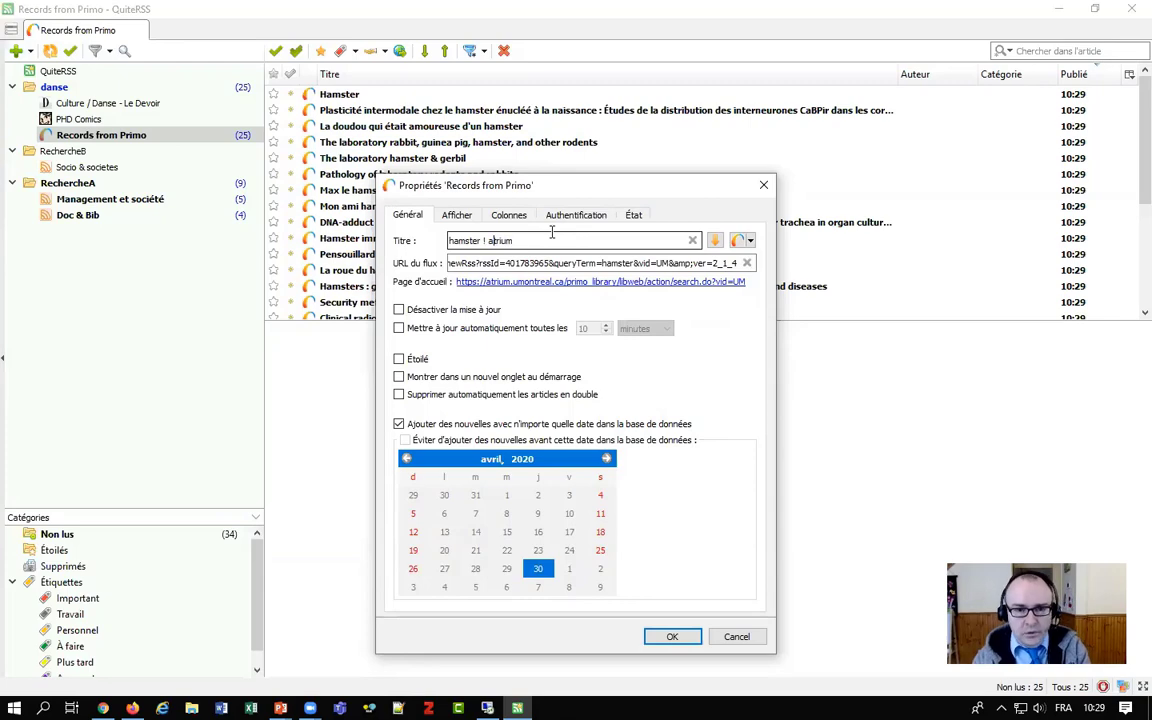
click(675, 638)
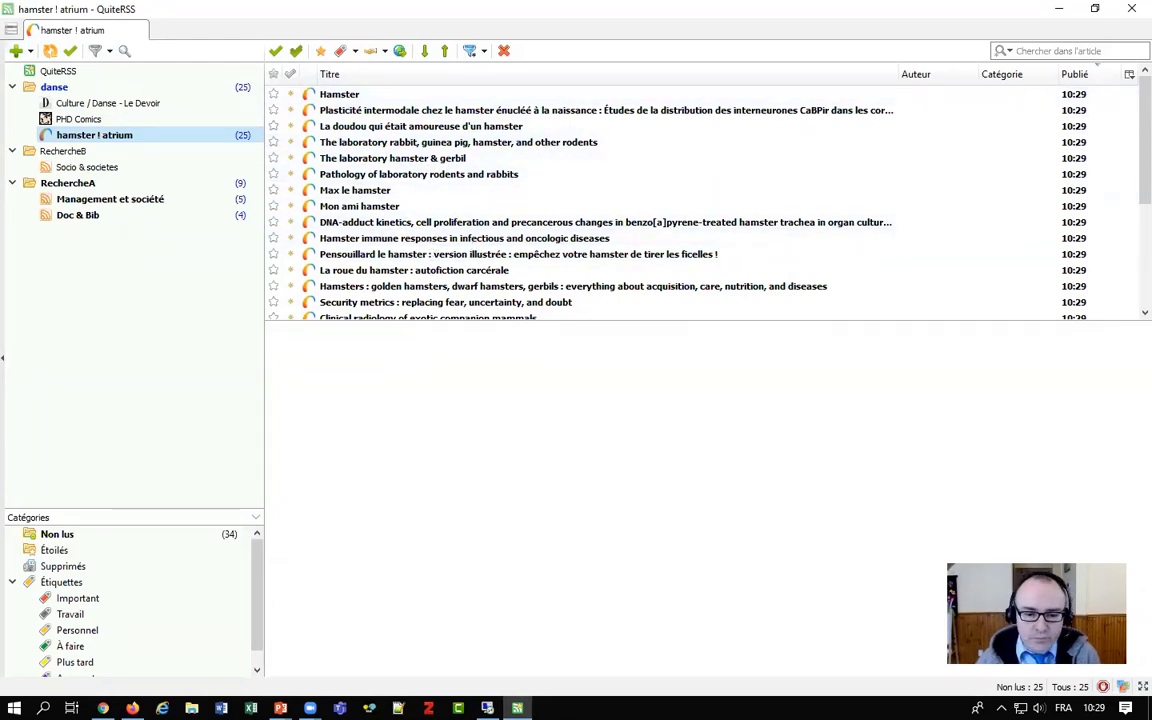
Step: Switch back to Firefox, close the RSS page and remove the "hamster" and "vampire* NOT (cinema* OR film* OR movie*)" saved searches
click(132, 708)
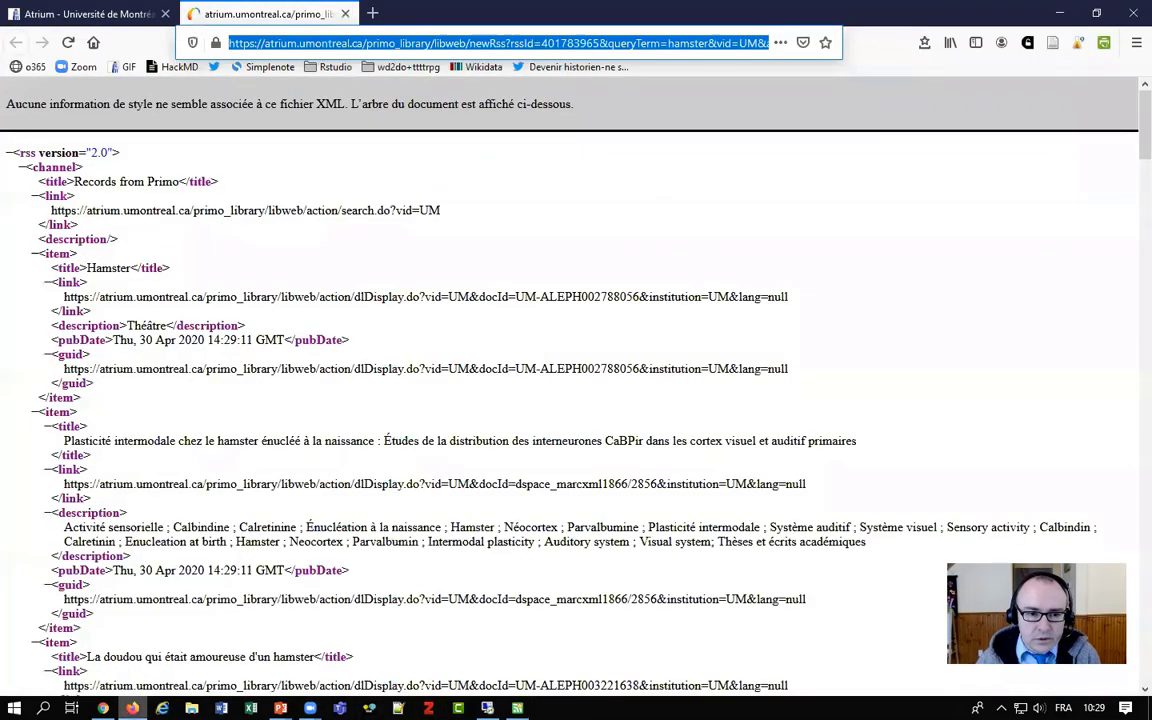
click(312, 12)
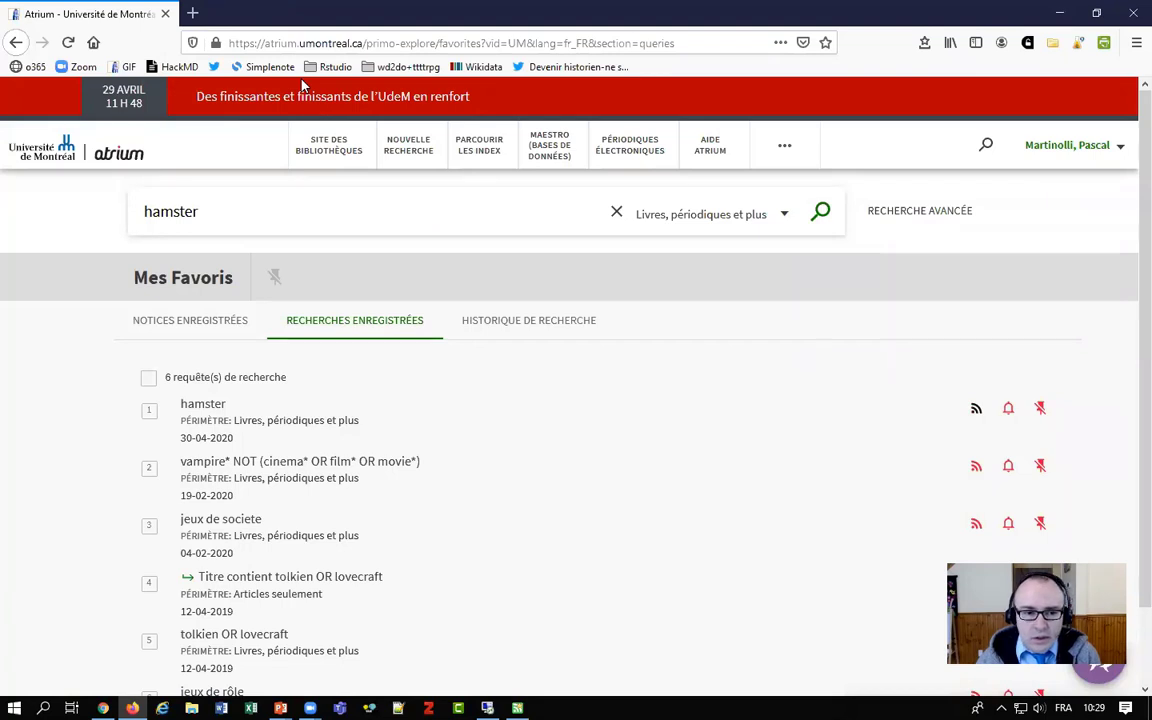
click(1041, 409)
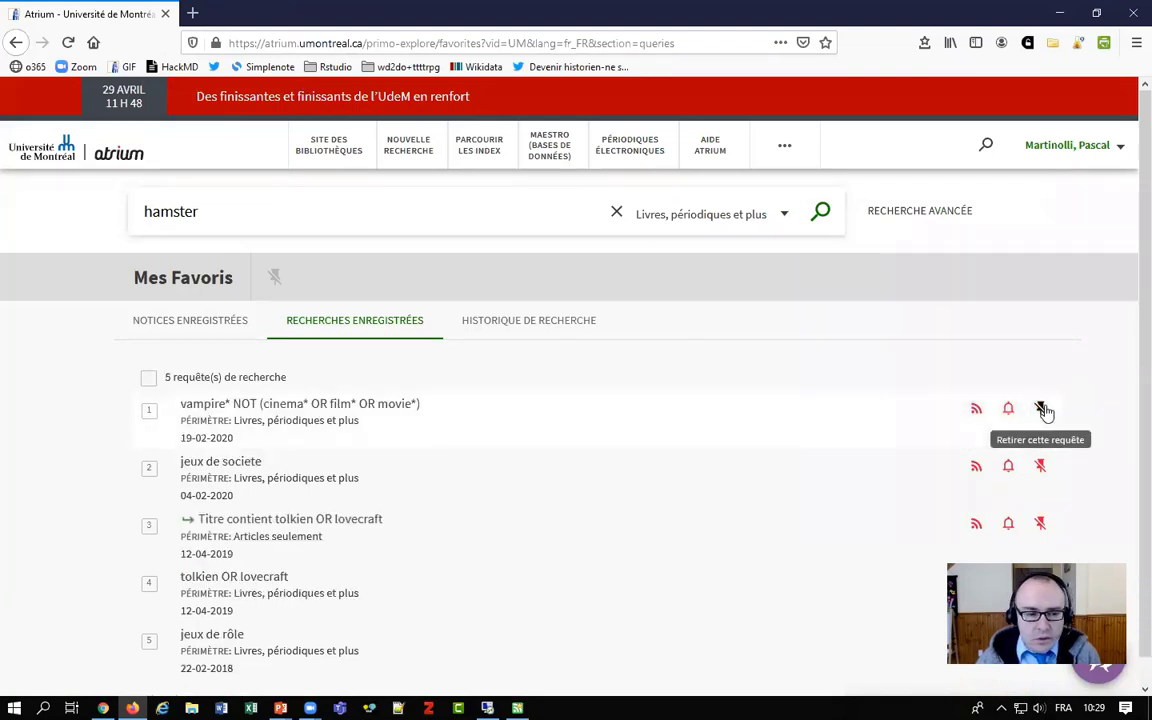
click(1041, 409)
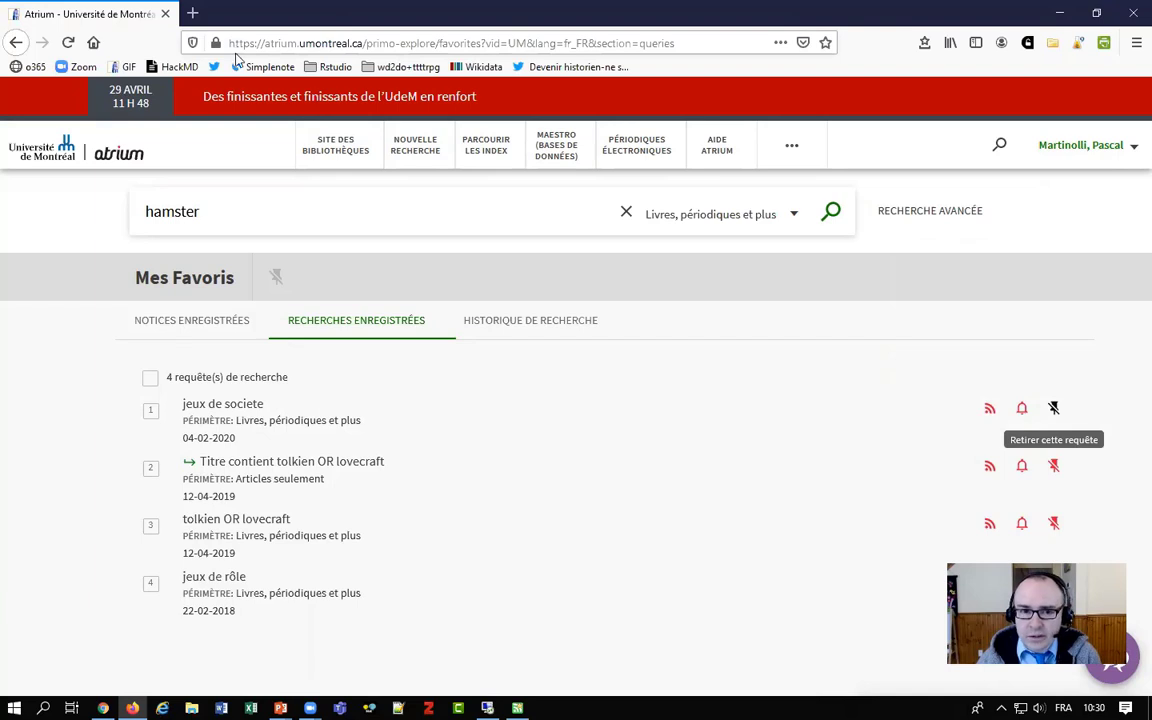
Step: Go to the UdeM libraries home page and open the Relations industrielles guide under Économie, politique, relations industrielles
click(97, 44)
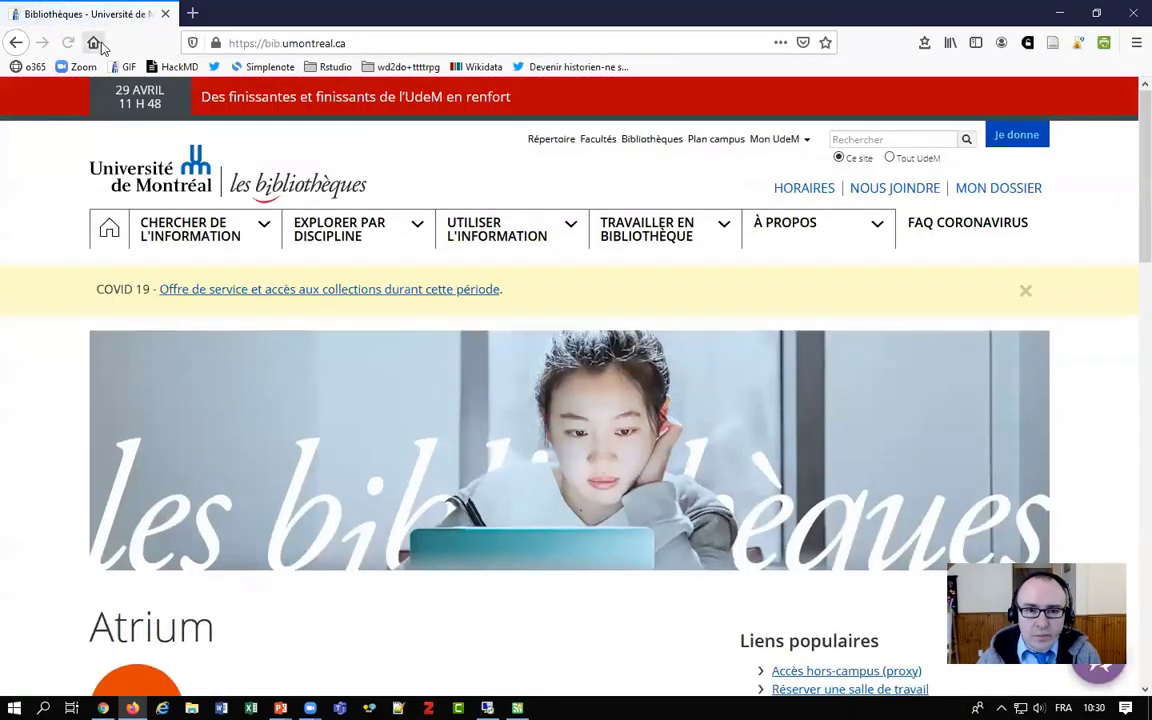
mouse_move(483, 234)
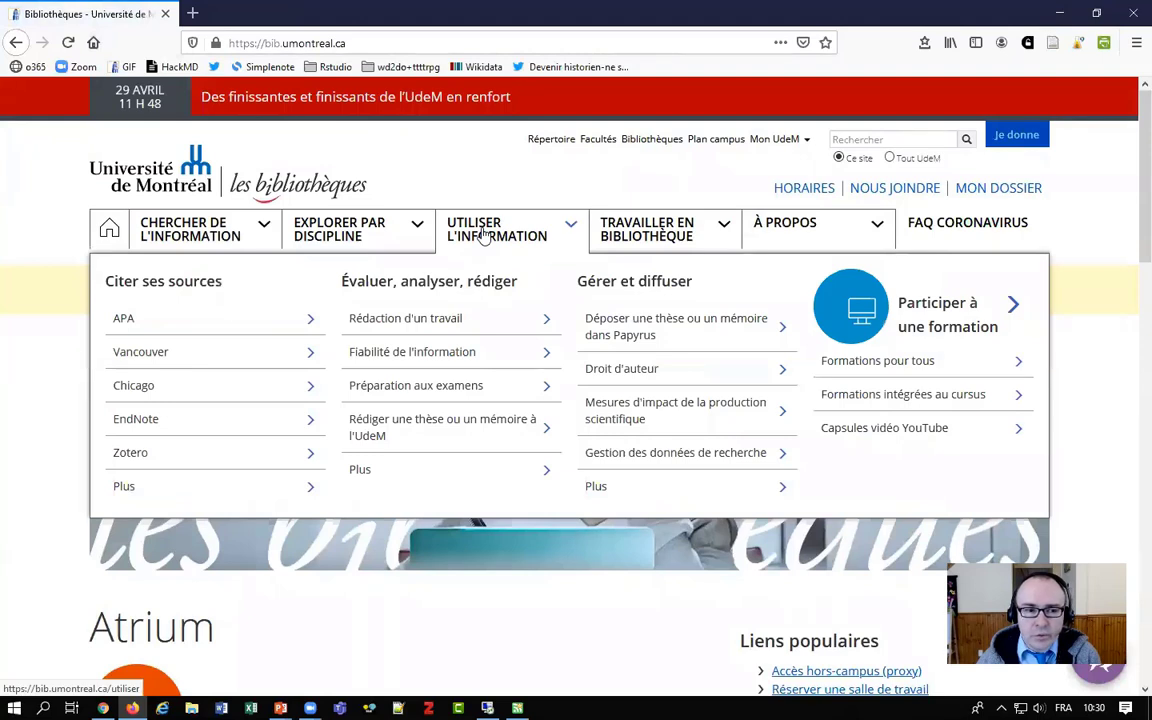
mouse_move(350, 228)
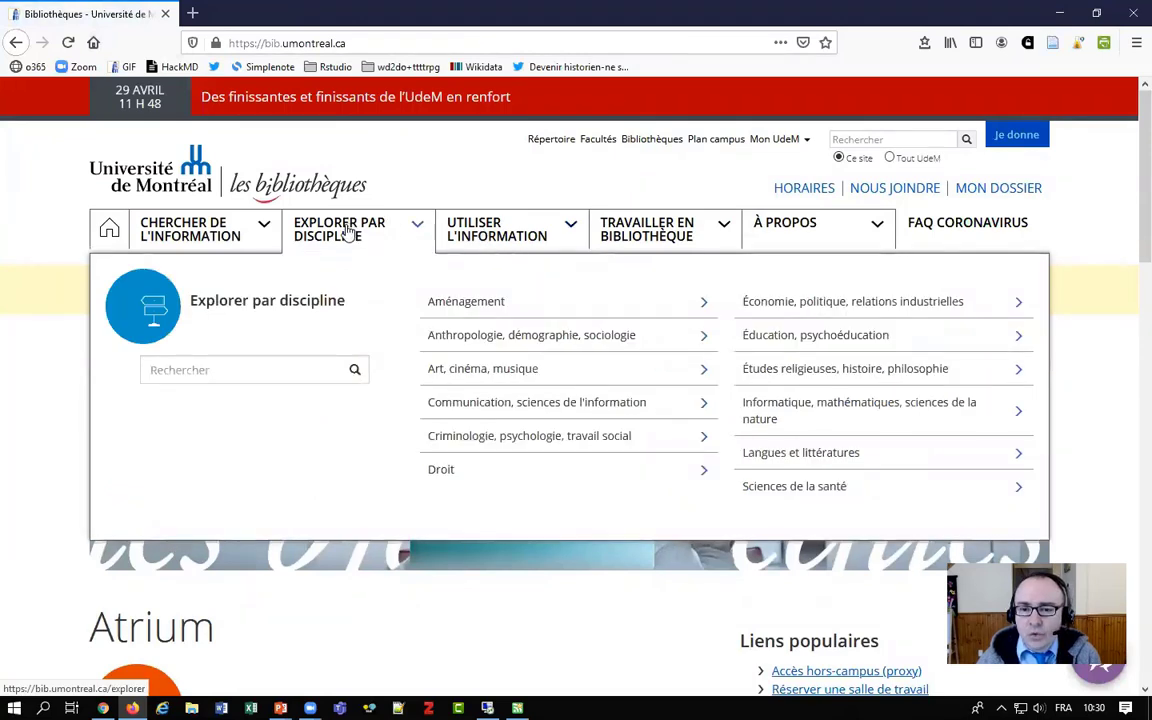
click(889, 311)
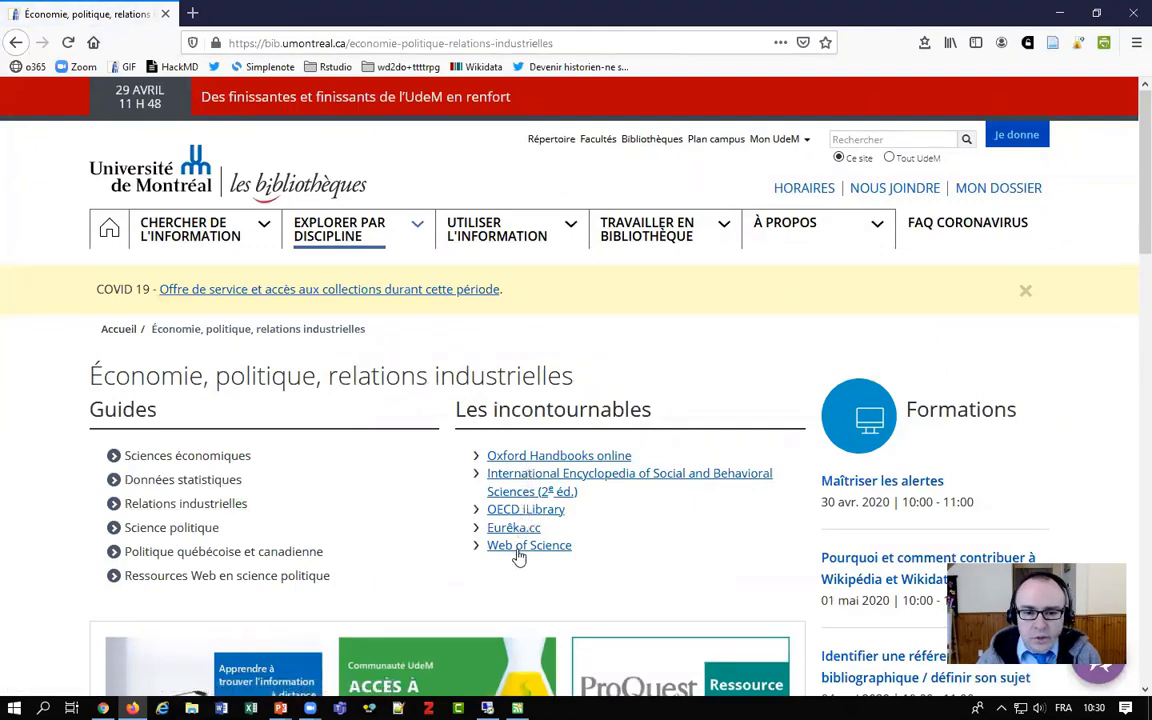
click(185, 505)
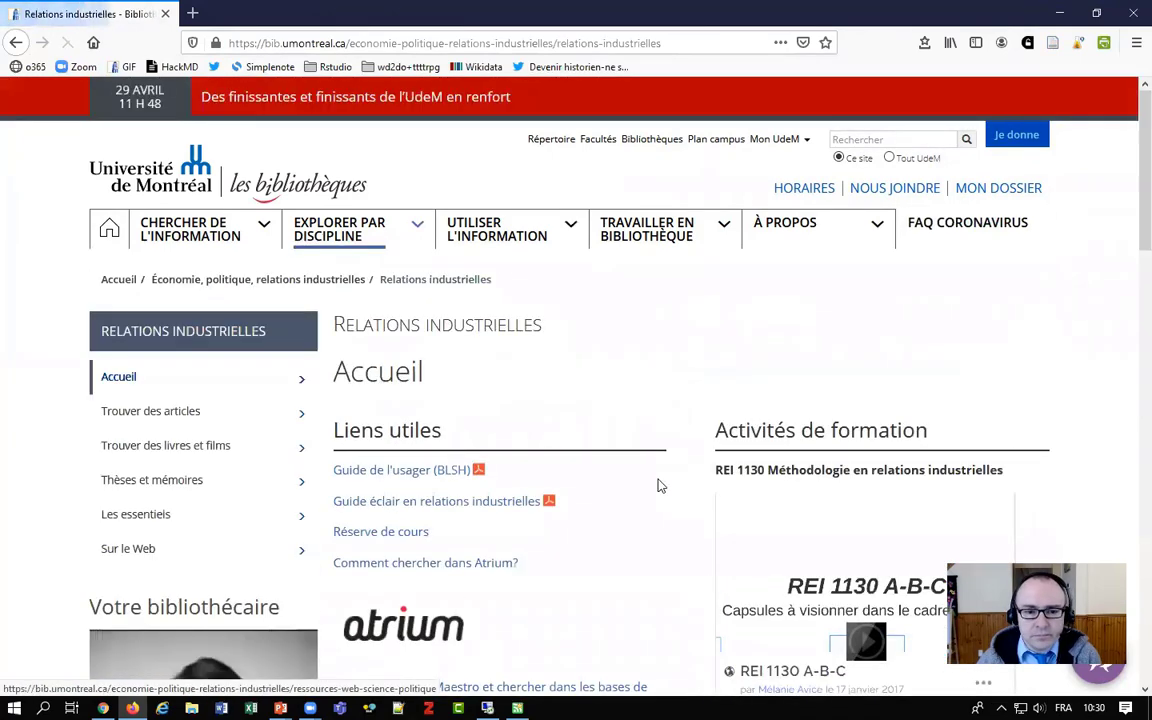
Step: Find the guide's article databases and open Business Source Premier (EBSCO) through Maestro
scroll(658, 486, down, 3)
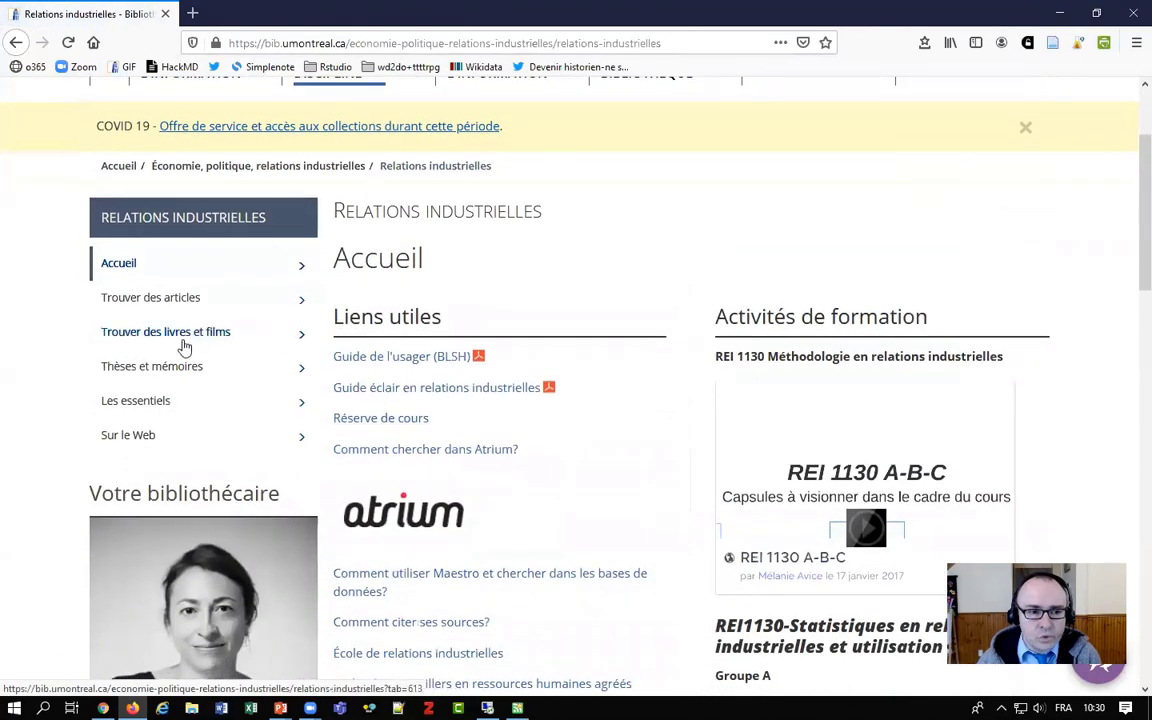
click(174, 306)
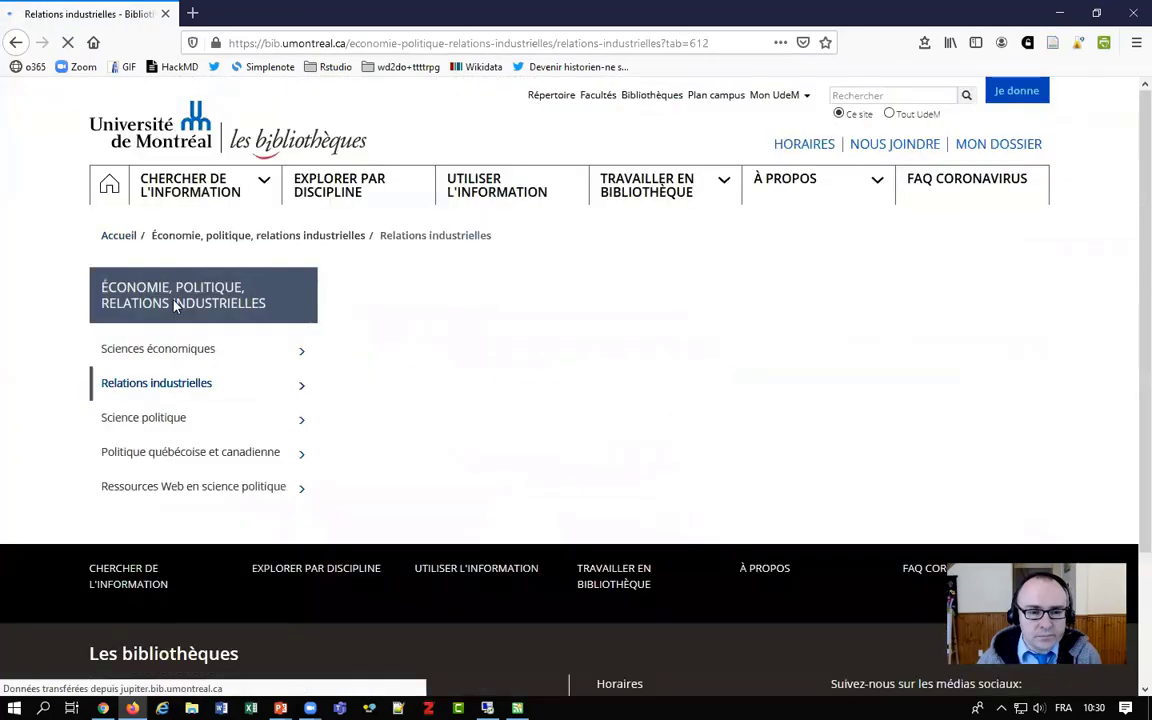
scroll(640, 432, down, 5)
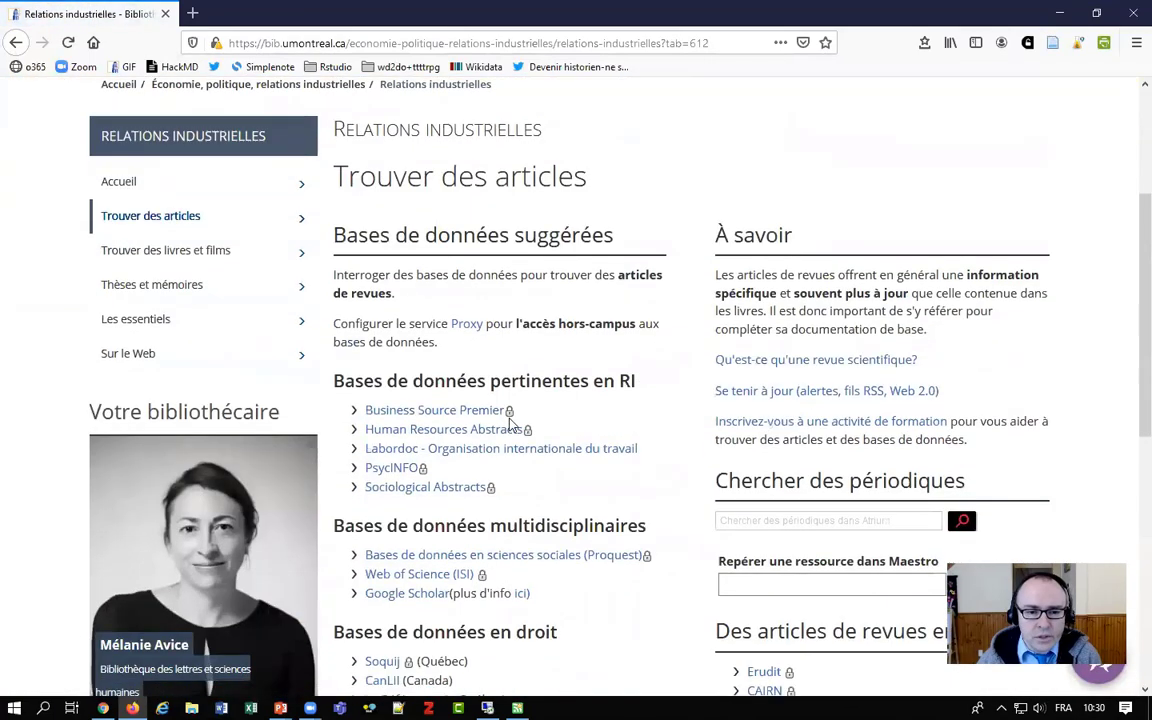
click(450, 413)
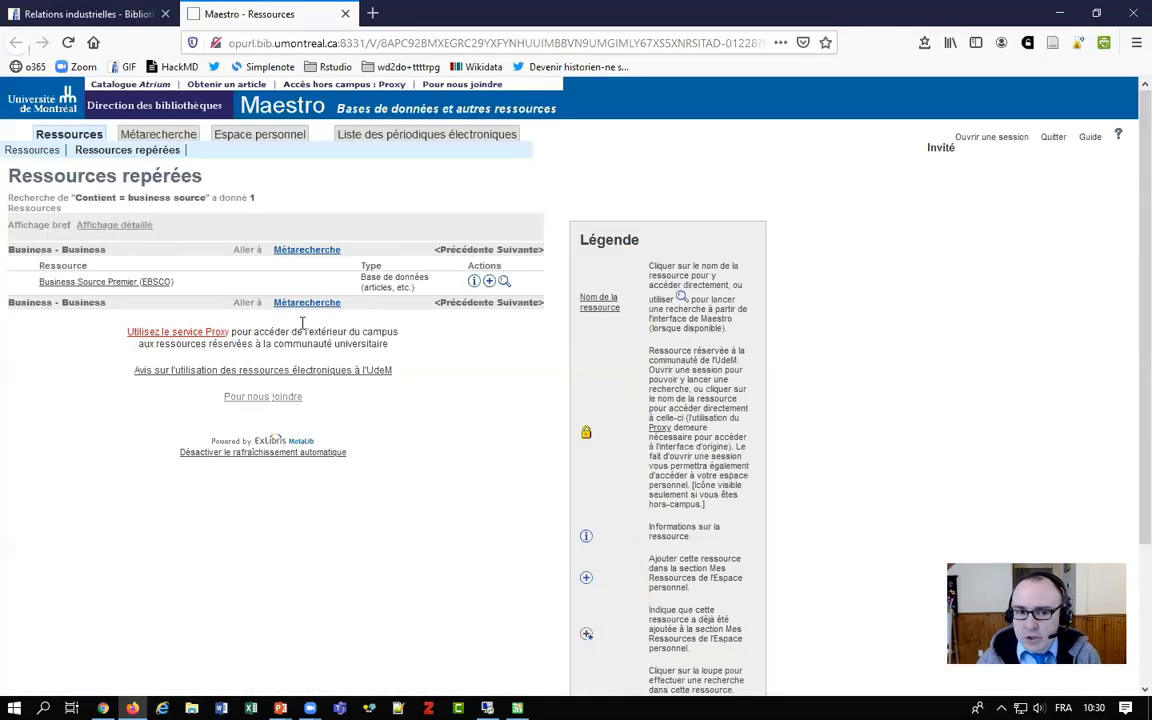
click(112, 283)
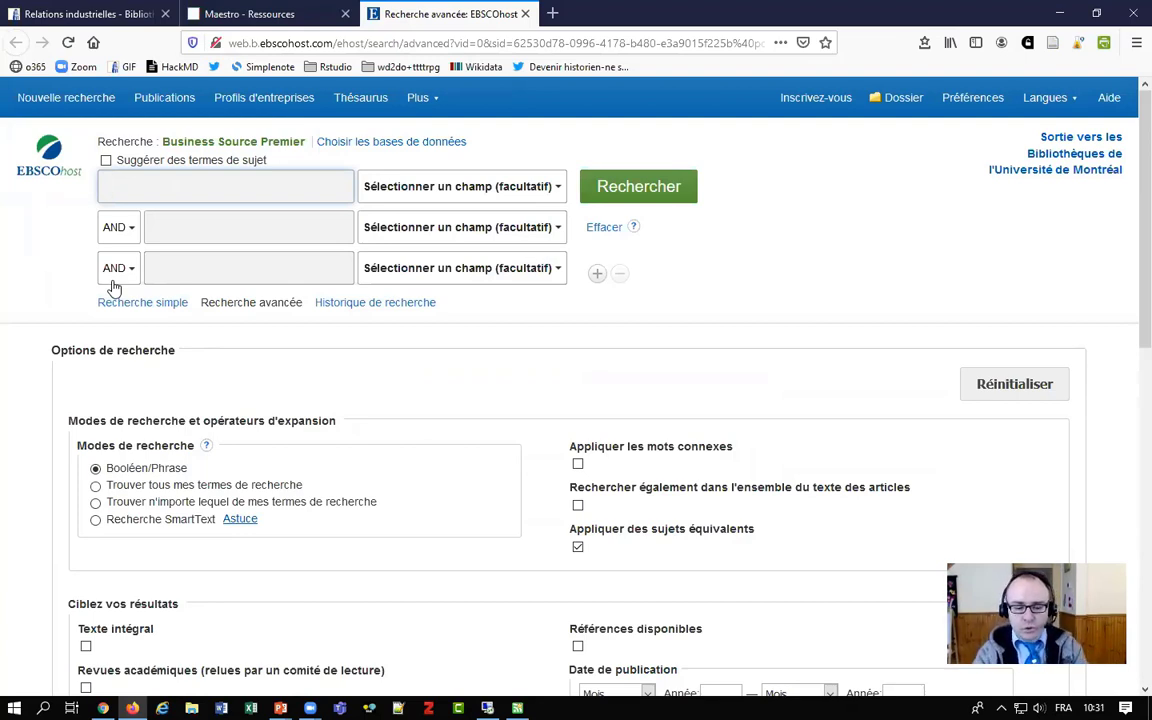
Step: Search Business Source Premier for "hamster" and highlight the number of results
text(hamster)
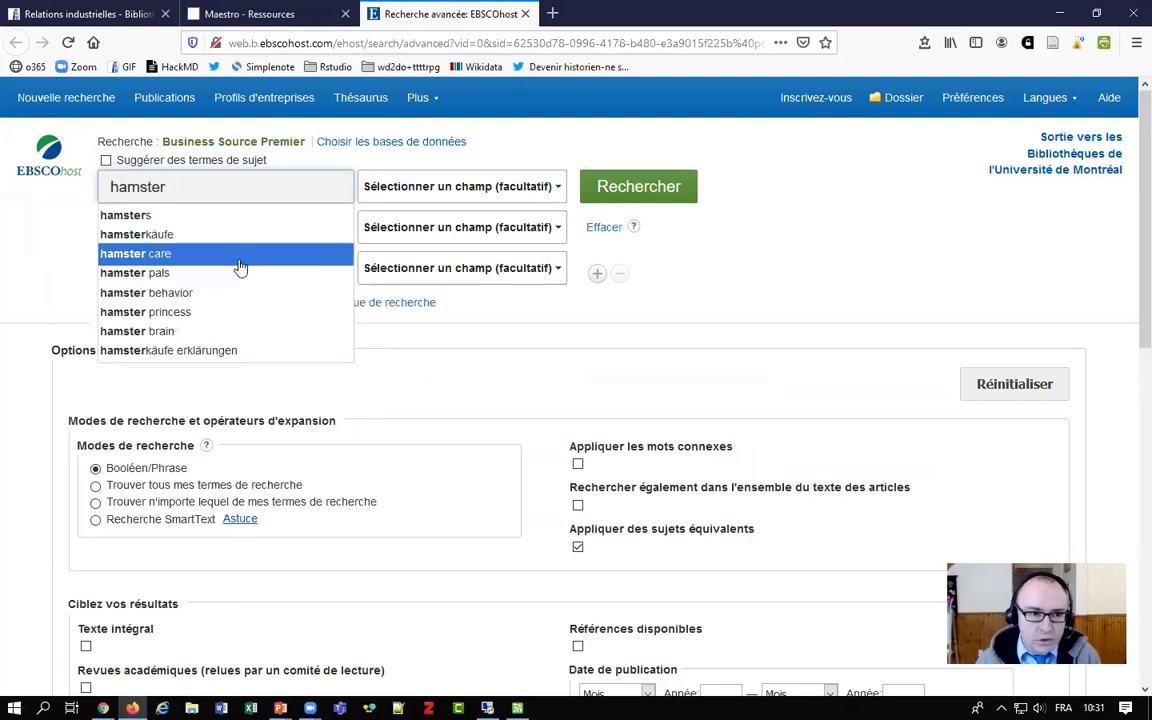
click(54, 222)
click(650, 192)
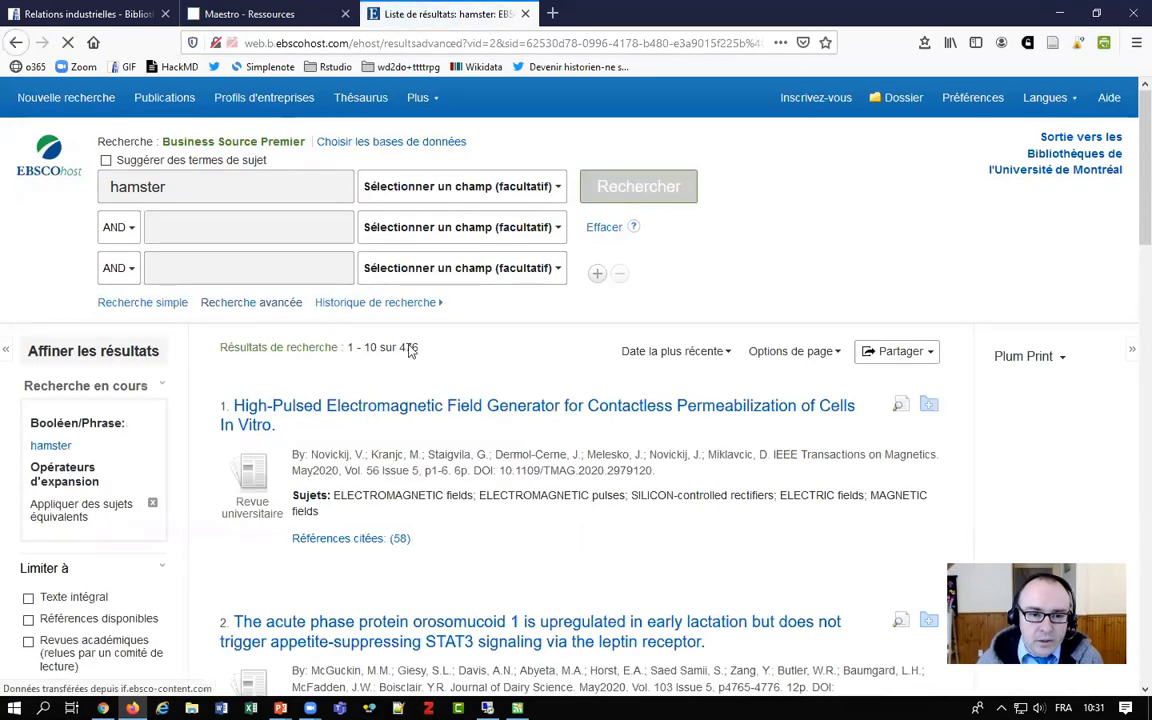
double_click(410, 348)
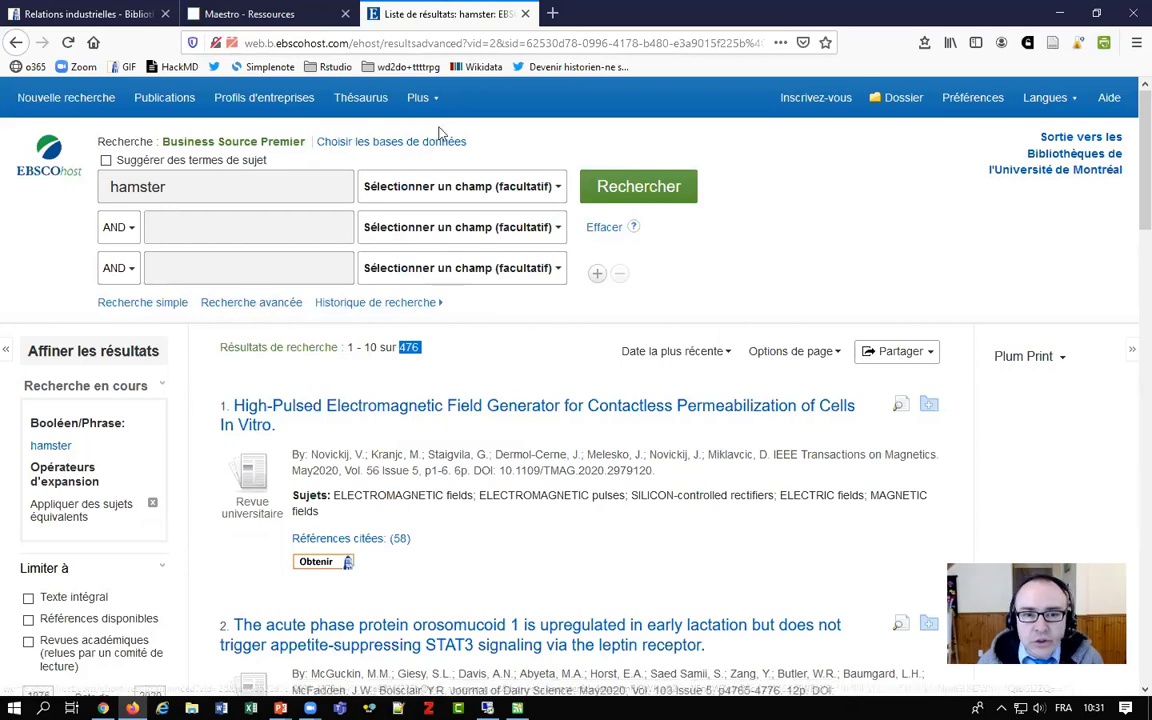
Step: Open the sharing options of the "hamster" results to reach the alert creation choices
drag(1127, 193, 1126, 147)
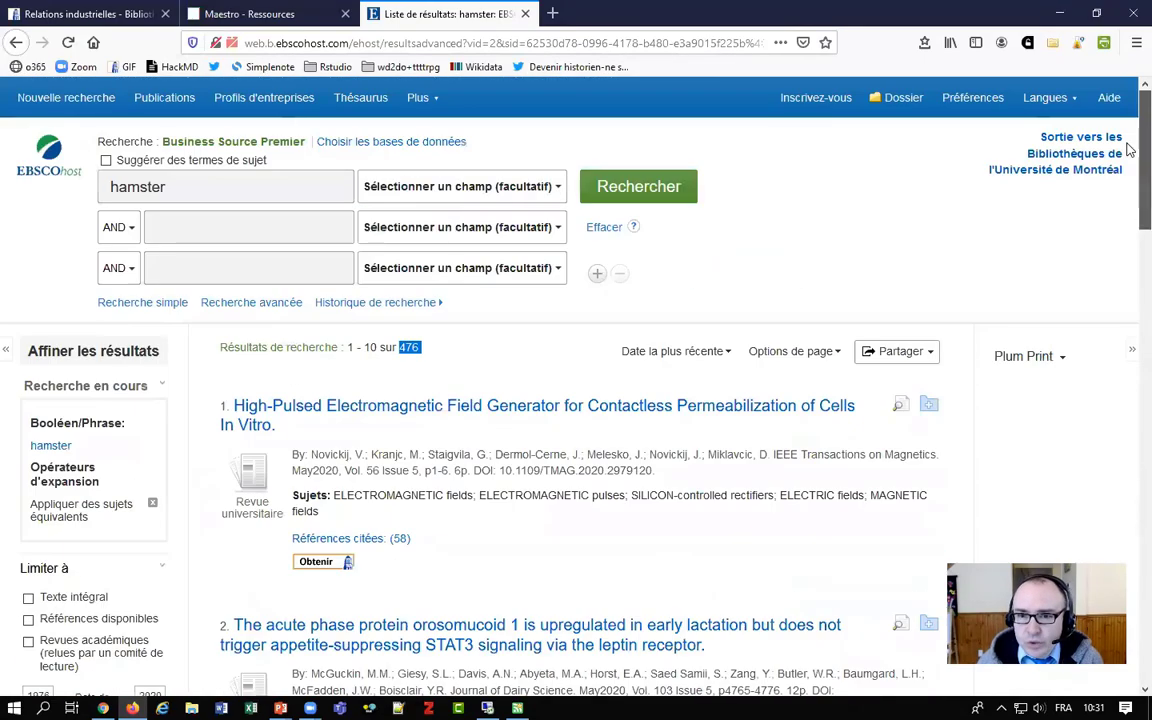
click(921, 356)
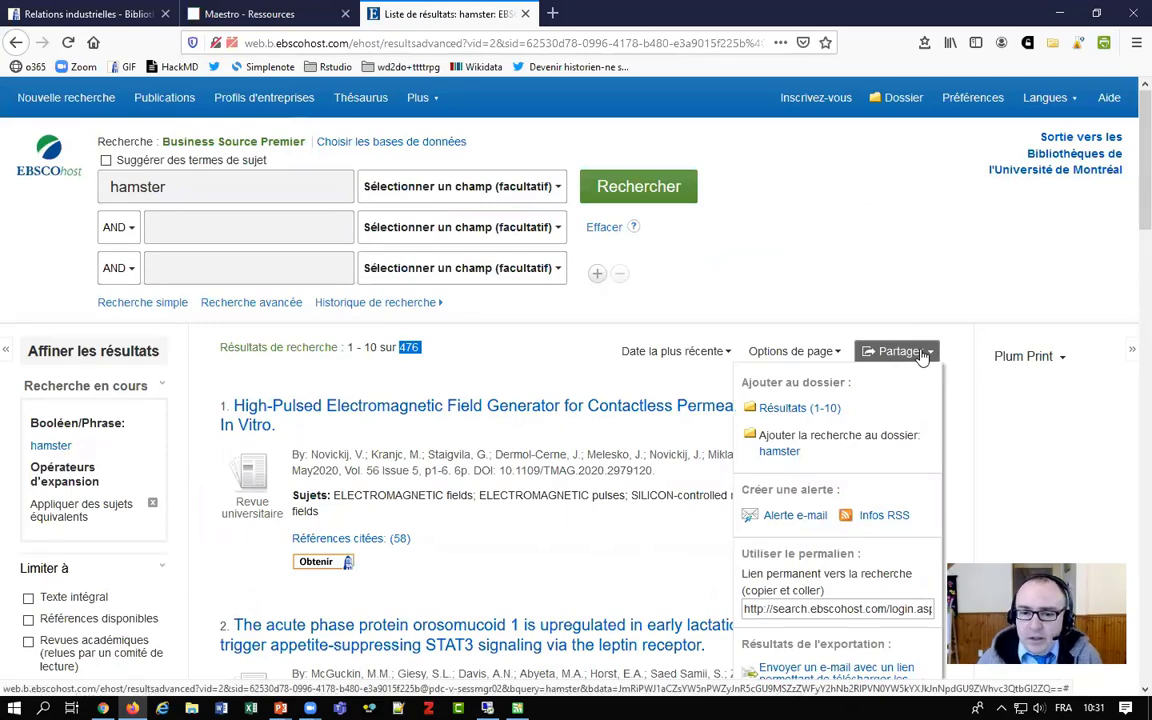
scroll(921, 356, down, 2)
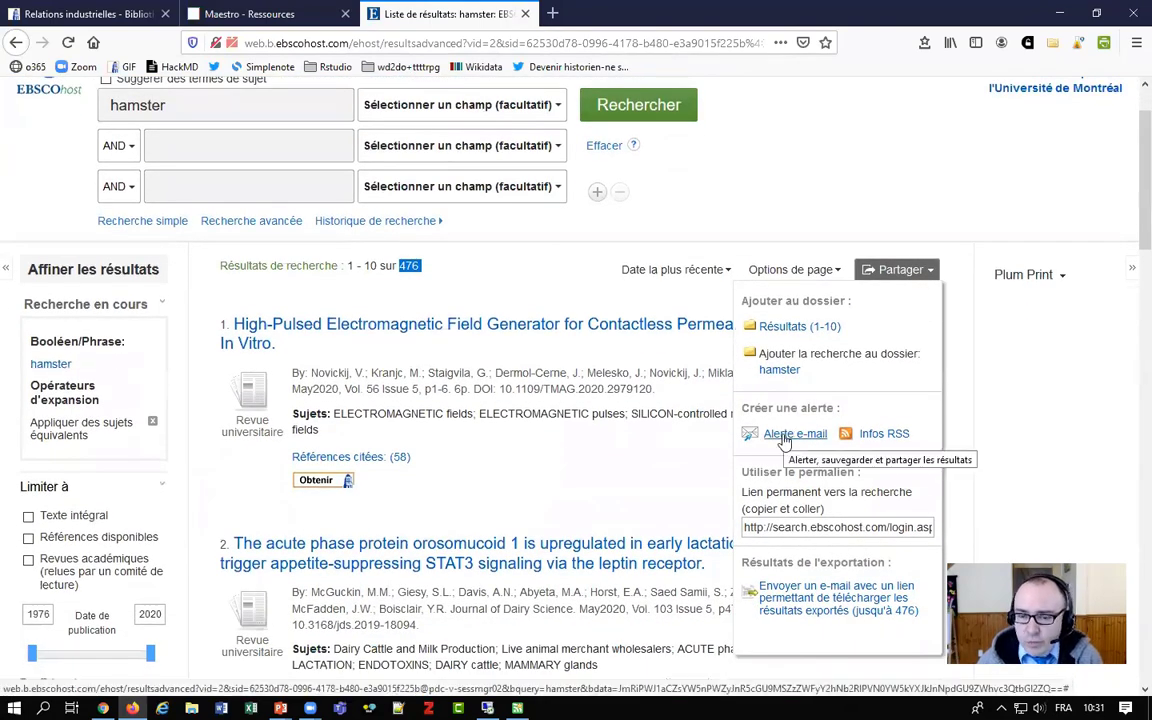